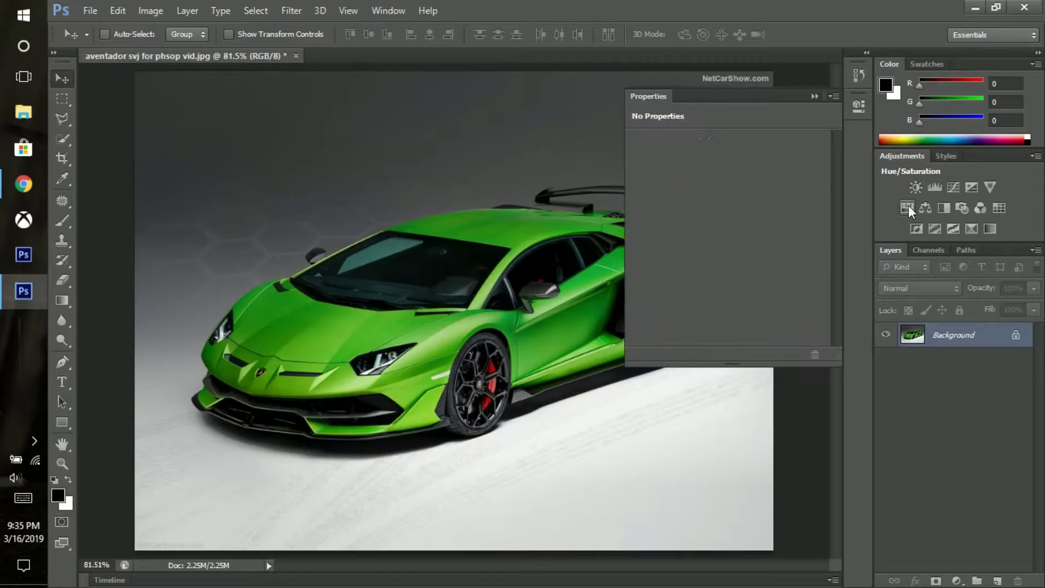
Add a Hue/Saturation layer on Greens with Saturation -100, Lightness +100, and a shifted hue range
left_click(698, 163)
left_click(708, 216)
left_click_drag(727, 231, 636, 232)
left_click_drag(727, 263, 820, 263)
left_click_drag(772, 311, 653, 312)
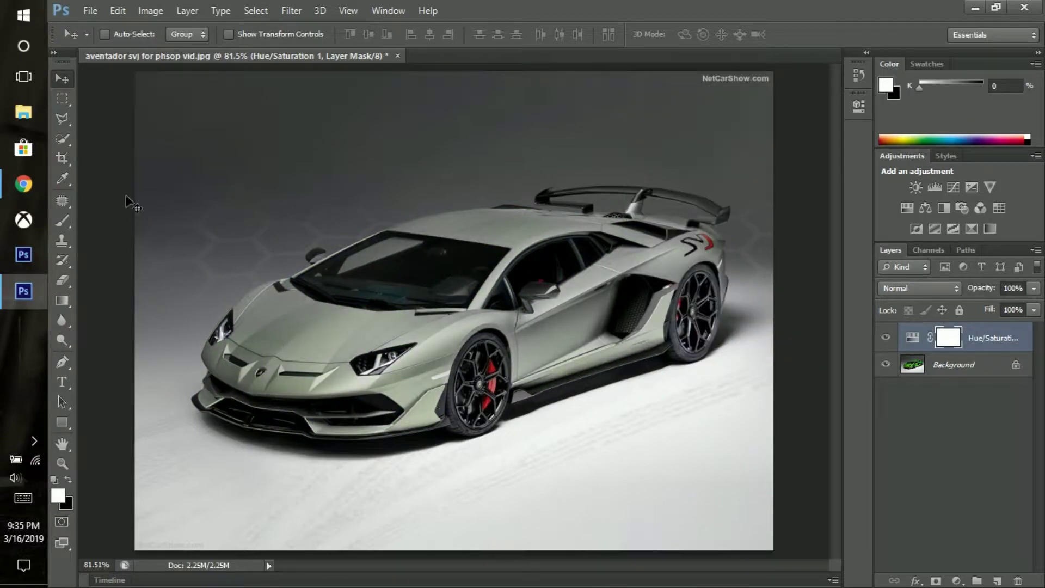
Start a Polygonal Lasso outline at the left edge, running under the front splitter
left_click(61, 118)
key("ctrl+plus")
key("ctrl+plus")
scroll(617, 566, "down", 3)
left_click_drag(617, 567, 540, 566)
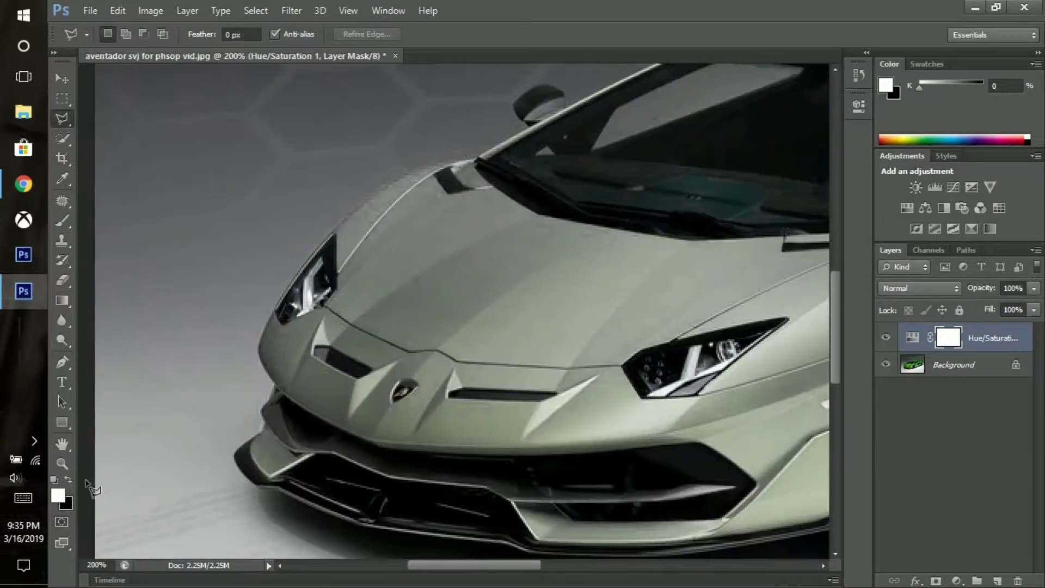
scroll(256, 490, "up", 2)
left_click(302, 507)
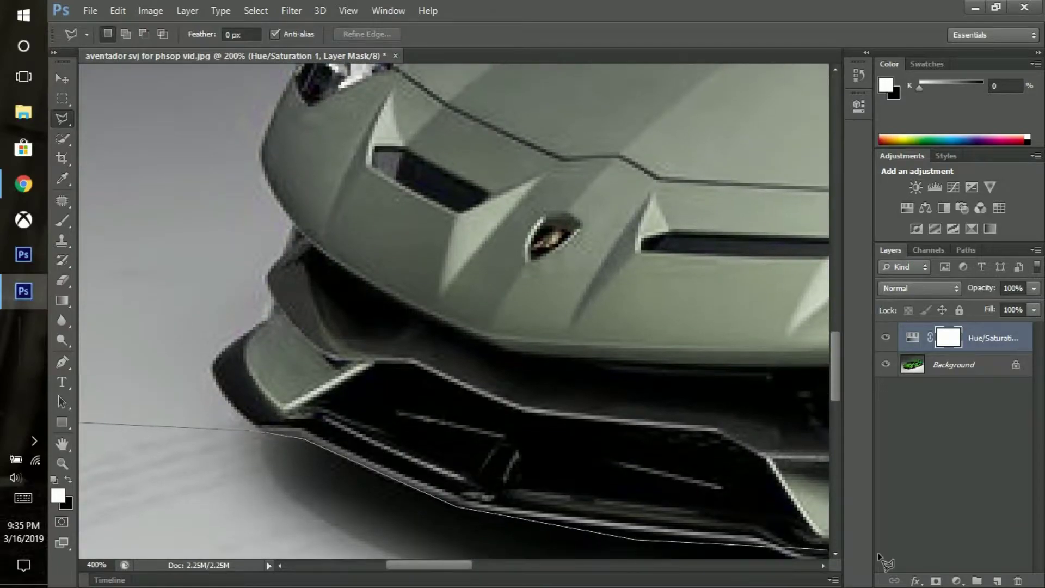
left_click(356, 495)
left_click(534, 529)
left_click(657, 542)
Continue the outline up, over and down around the front tyre and wheel arch
scroll(641, 501, "right", 8)
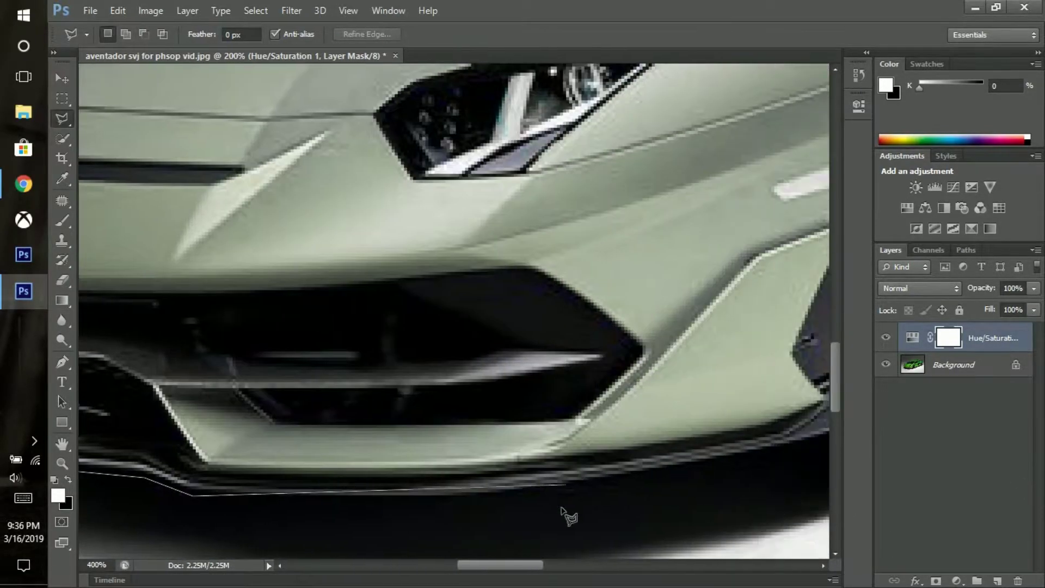
scroll(708, 465, "right", 3)
scroll(498, 460, "right", 5)
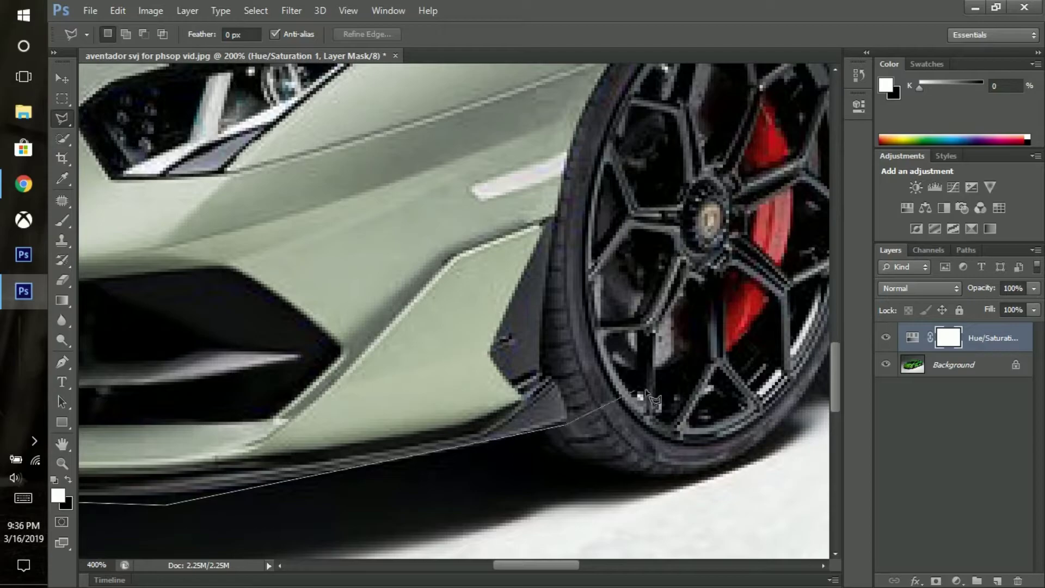
left_click(555, 383)
scroll(556, 383, "up", 1)
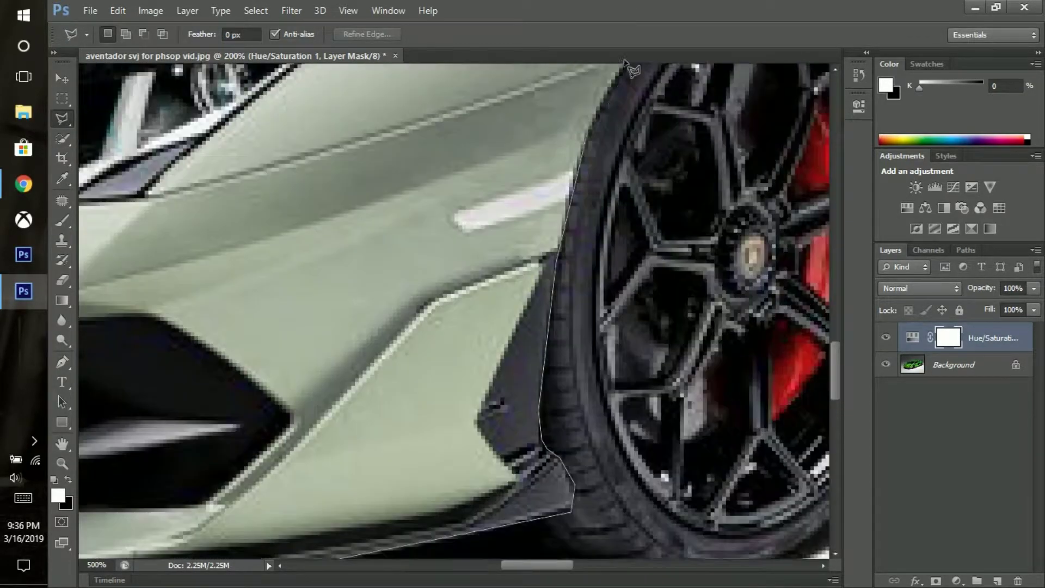
scroll(580, 92, "up", 5)
left_click(577, 326)
left_click(642, 218)
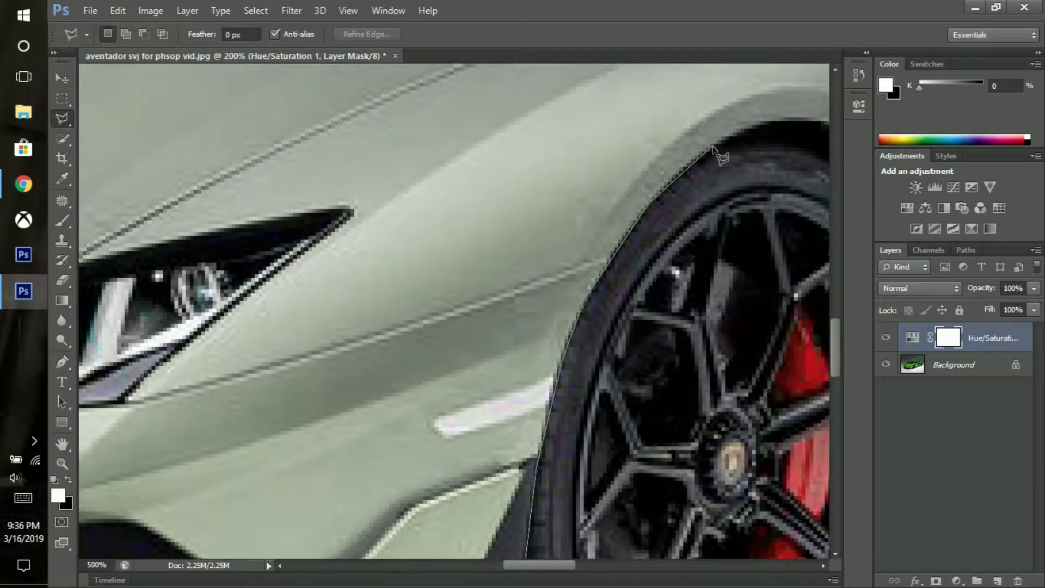
scroll(713, 148, "right", 1)
left_click(747, 124)
scroll(747, 125, "right", 2)
left_click(814, 166)
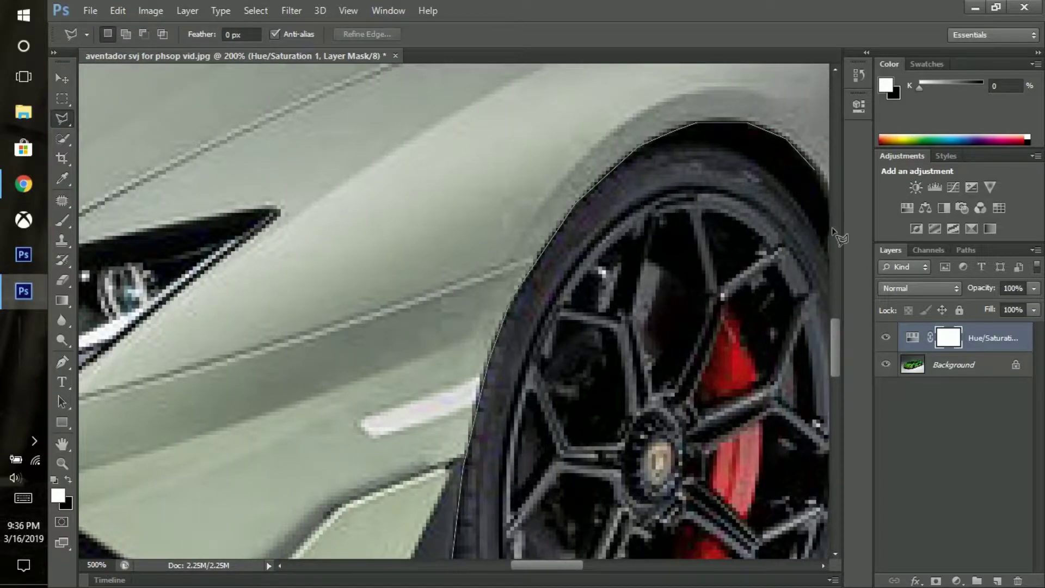
scroll(817, 245, "right", 2)
scroll(778, 381, "down", 3)
left_click(775, 406)
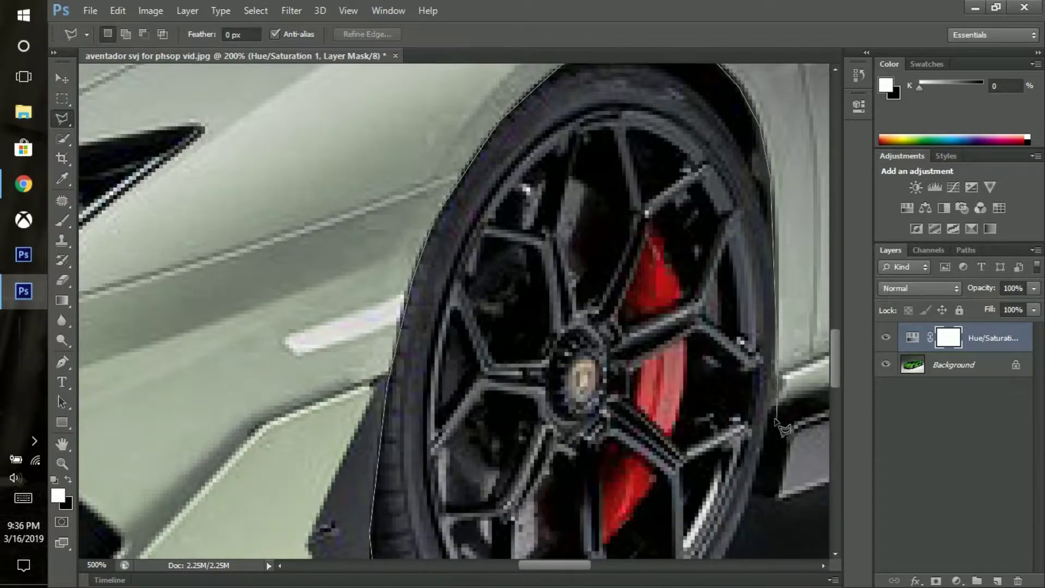
scroll(773, 463, "down", 1)
left_click(777, 467)
Extend the outline along the side sill, around the rear wheel arch, and up to the image's top corners
scroll(777, 467, "right", 3)
scroll(763, 436, "right", 1)
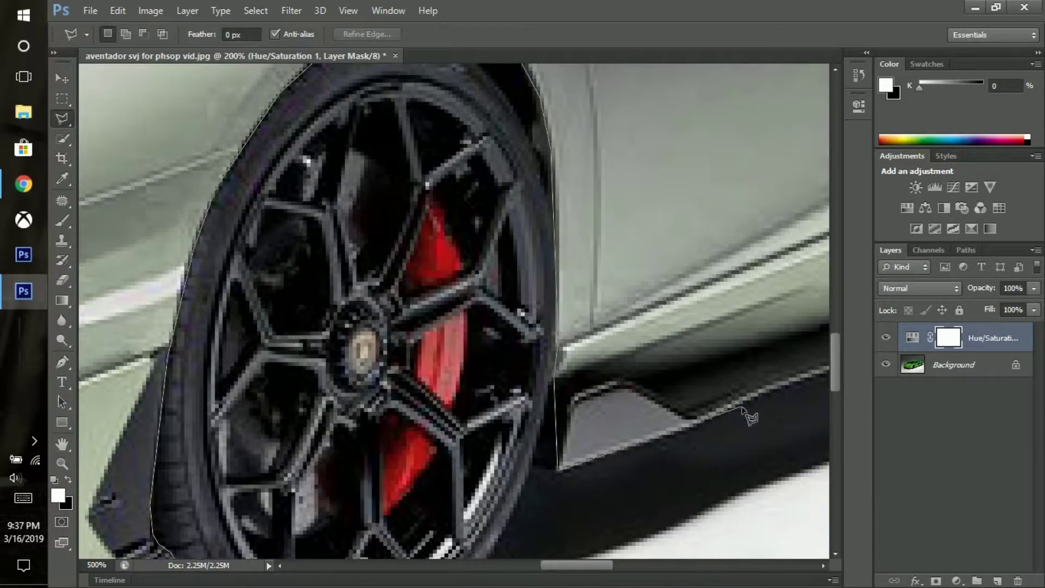
left_click(695, 434)
scroll(694, 434, "right", 3)
scroll(746, 338, "right", 4)
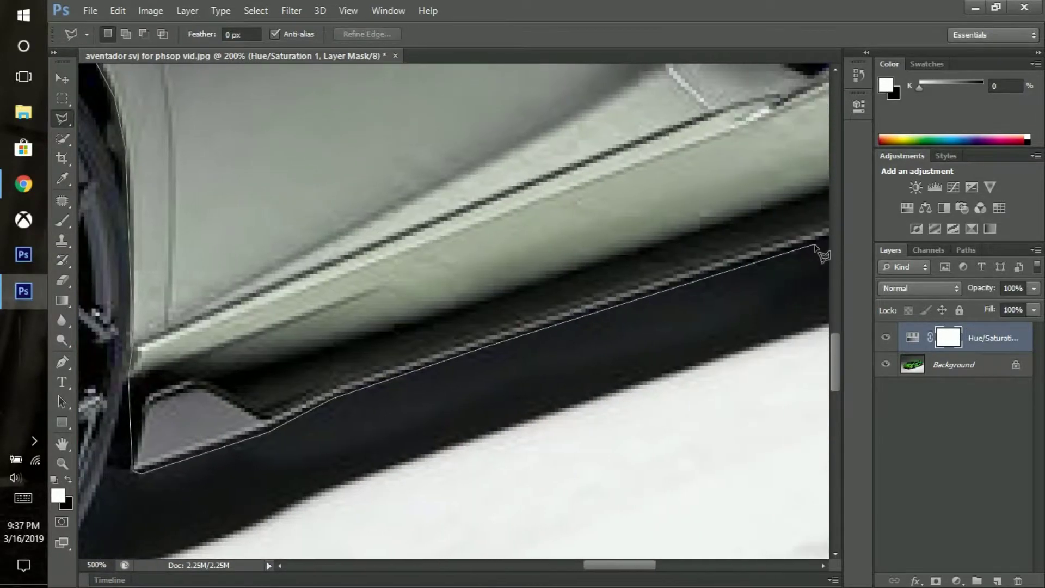
scroll(719, 272, "right", 4)
scroll(691, 218, "right", 3)
left_click(752, 145)
scroll(751, 145, "up", 2)
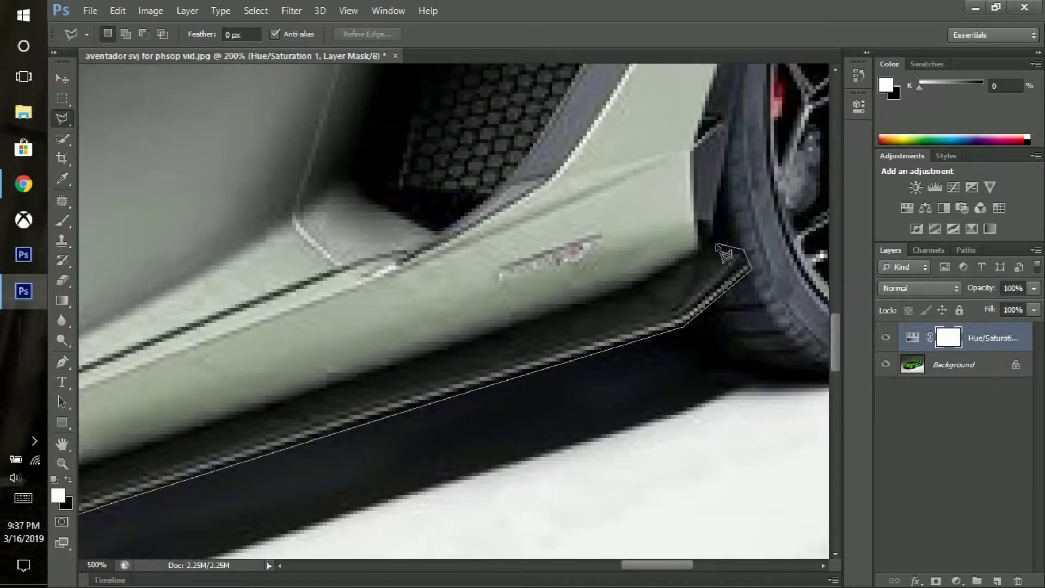
scroll(723, 180, "up", 3)
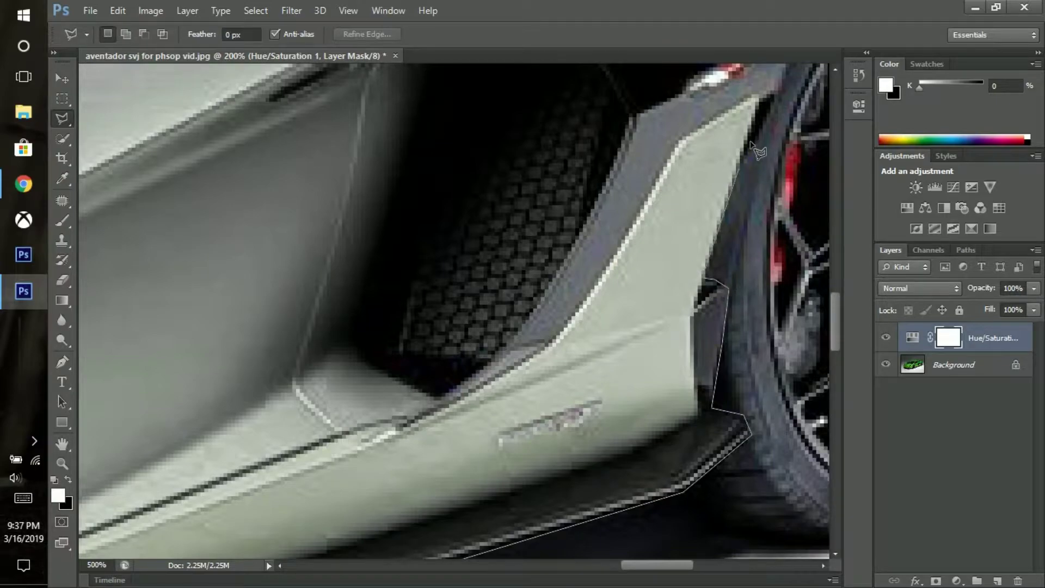
scroll(751, 143, "up", 3)
scroll(685, 251, "right", 1)
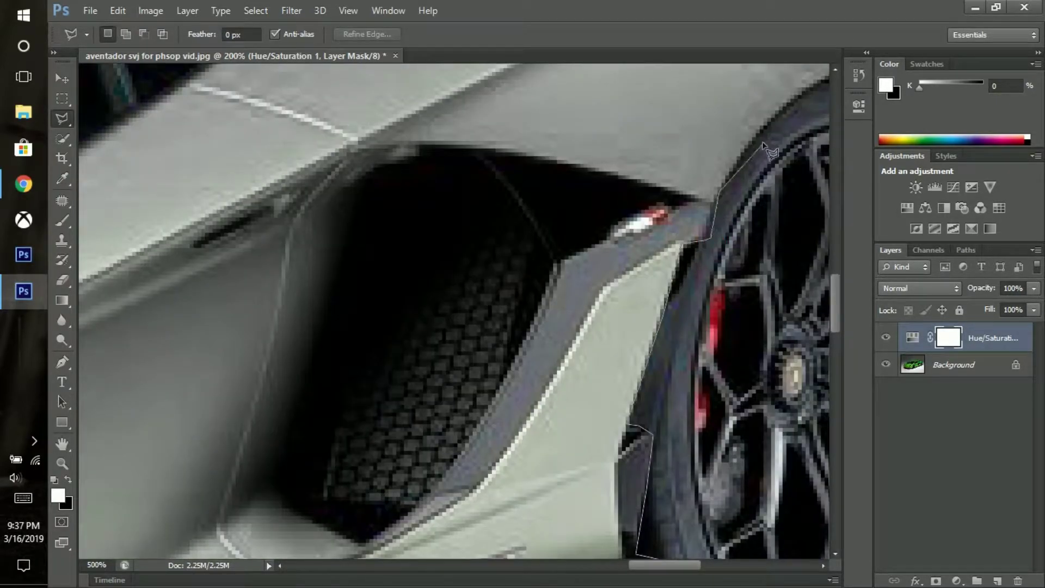
left_click(796, 99)
scroll(796, 100, "up", 2)
scroll(796, 99, "right", 2)
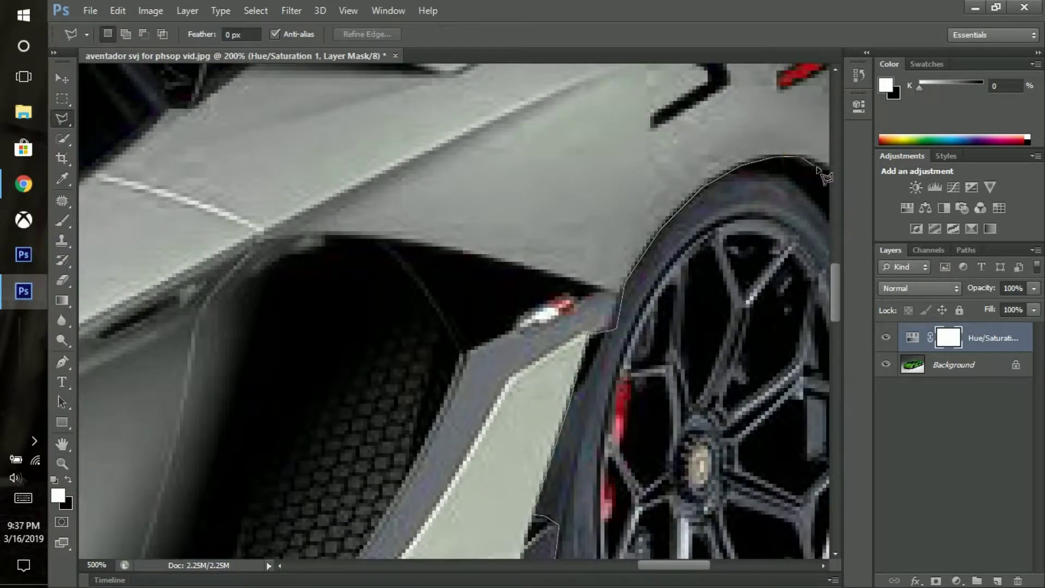
scroll(825, 175, "right", 2)
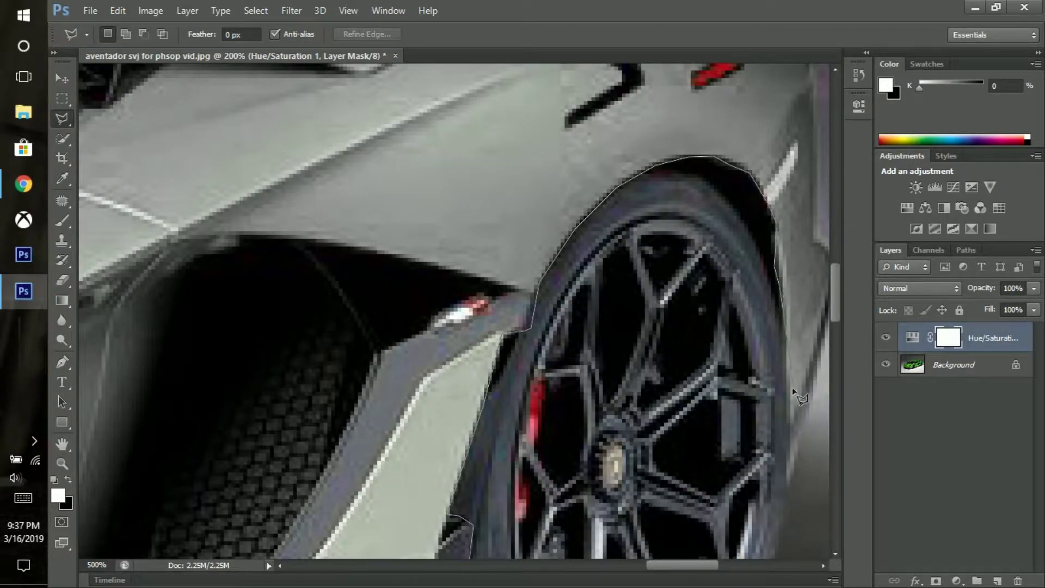
scroll(788, 368, "down", 2)
scroll(789, 272, "down", 1)
scroll(792, 163, "down", 2)
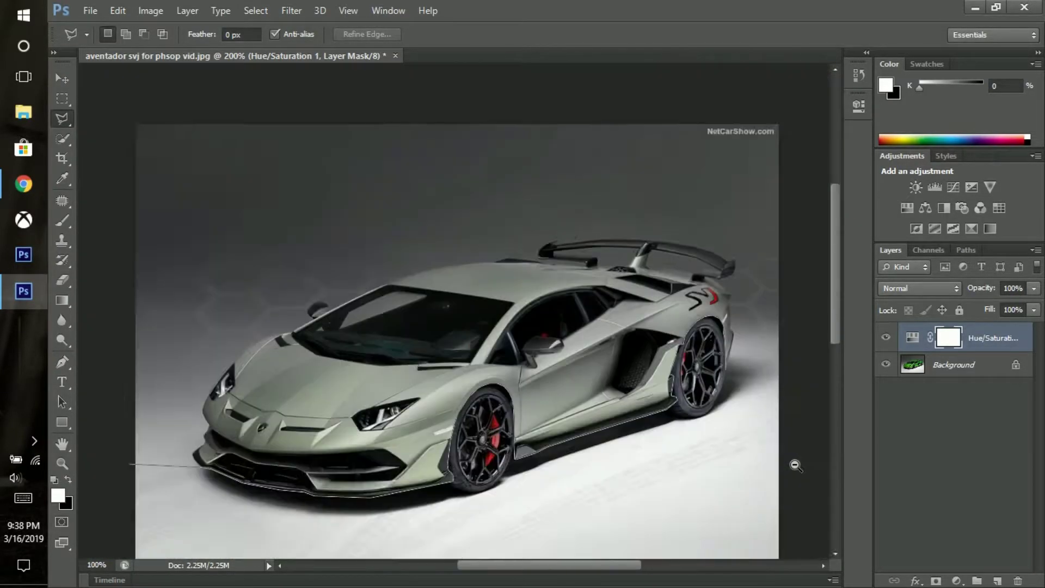
left_click(121, 73)
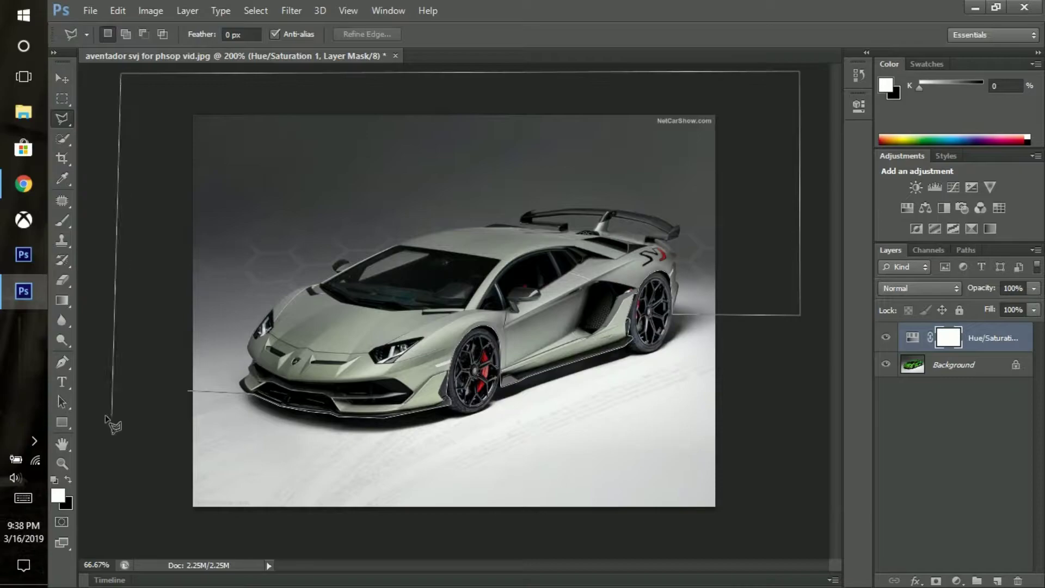
Close the selection and nudge the Background layer's car body down a few pixels
left_click(191, 393)
left_click(62, 78)
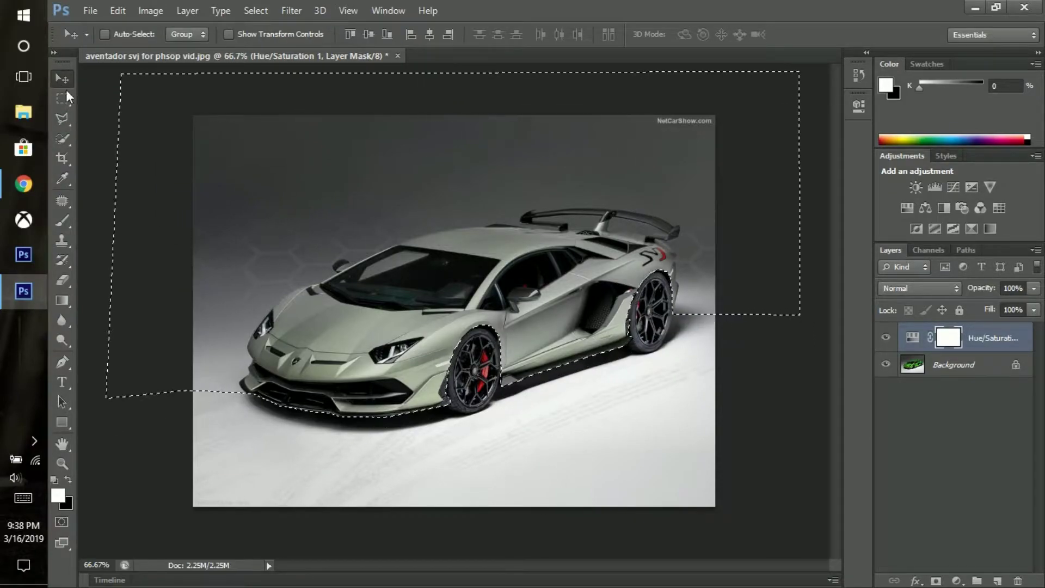
left_click(958, 364)
key("shift+Down")
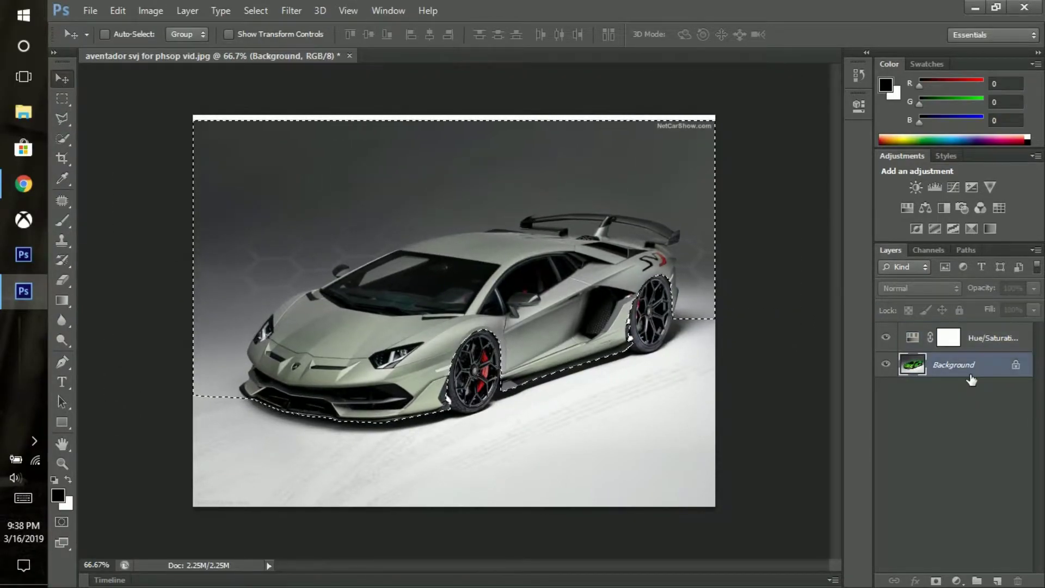
key("ctrl+plus")
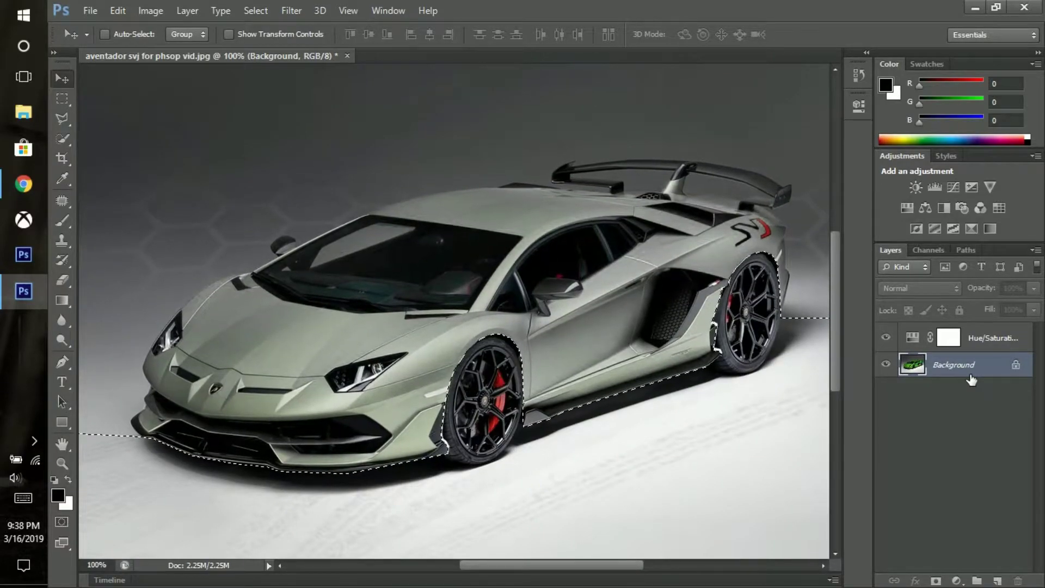
Stretch the selection's top-left corner slightly with transform controls and commit it
left_click(229, 33)
key("ctrl+minus")
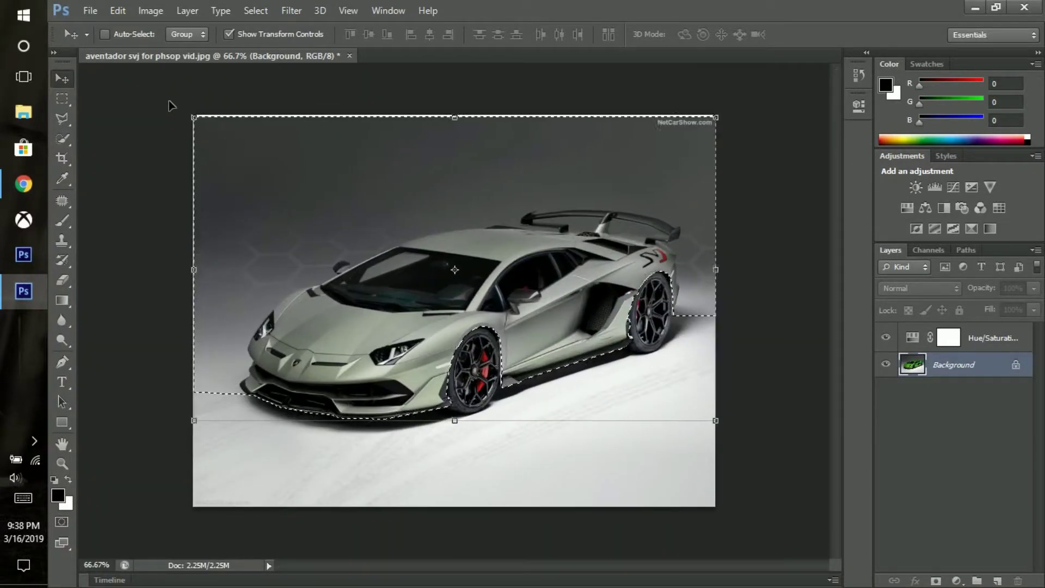
left_click_drag(188, 108, 187, 106)
key("Return")
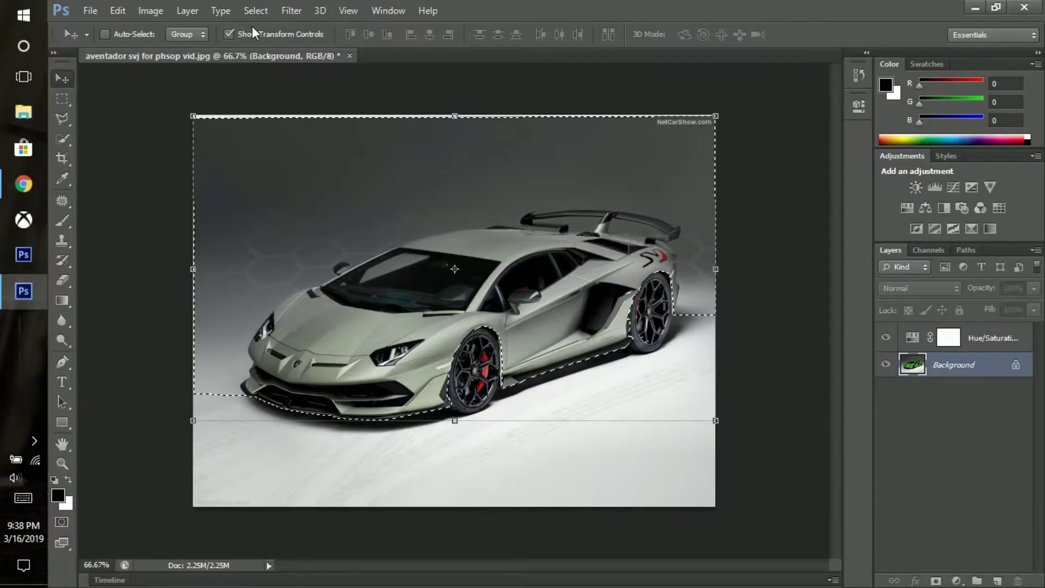
left_click(250, 31)
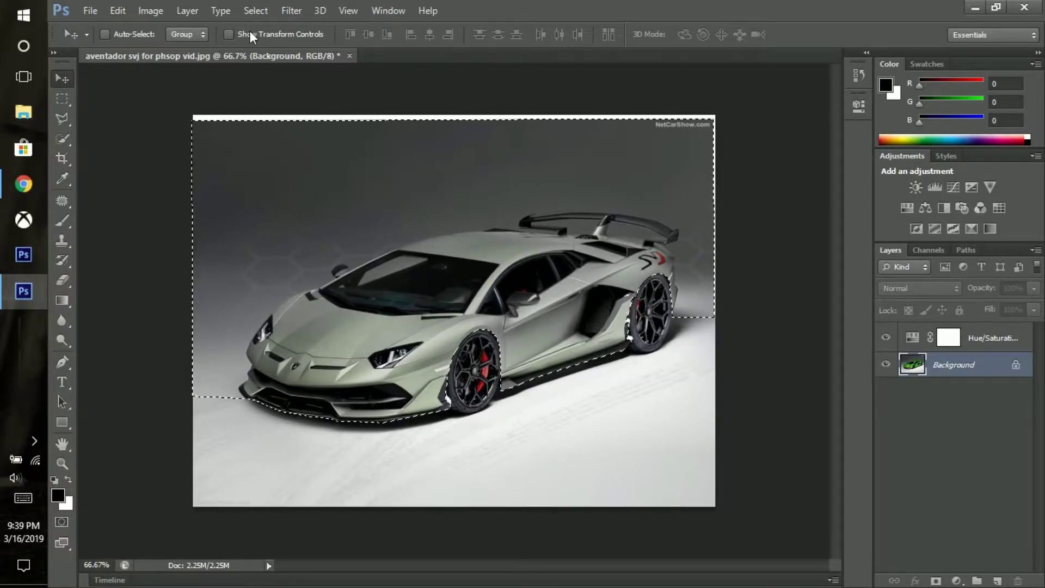
key("ctrl+plus")
Inspect the result in Save for Web at 600% preview zoom, then cancel
left_click(90, 11)
left_click(142, 219)
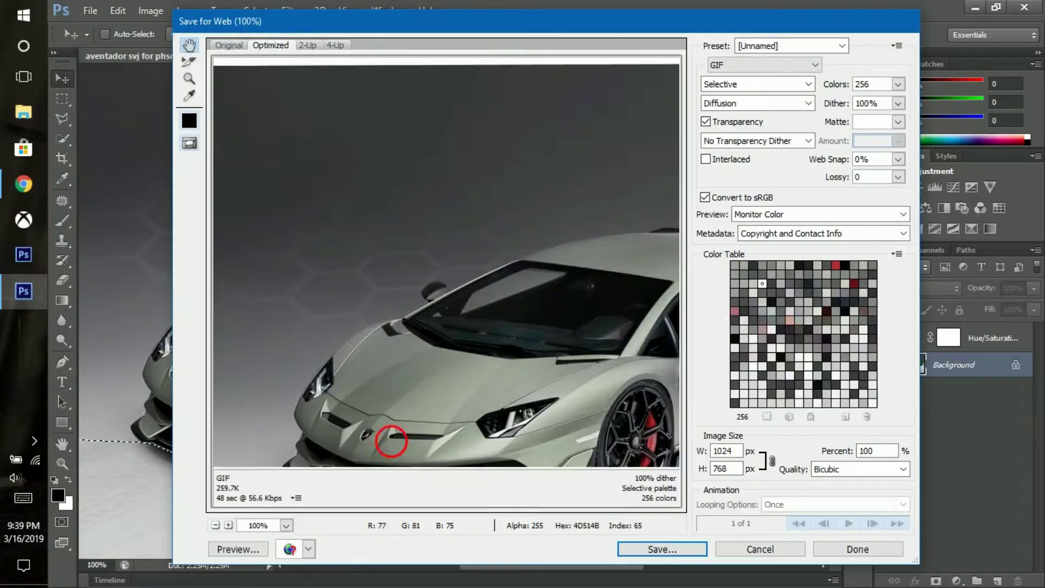
mouse_move(391, 441)
left_mouse_down()
mouse_move(339, 380)
mouse_move(647, 385)
left_mouse_up()
double_click(258, 525)
type("600")
key("Return")
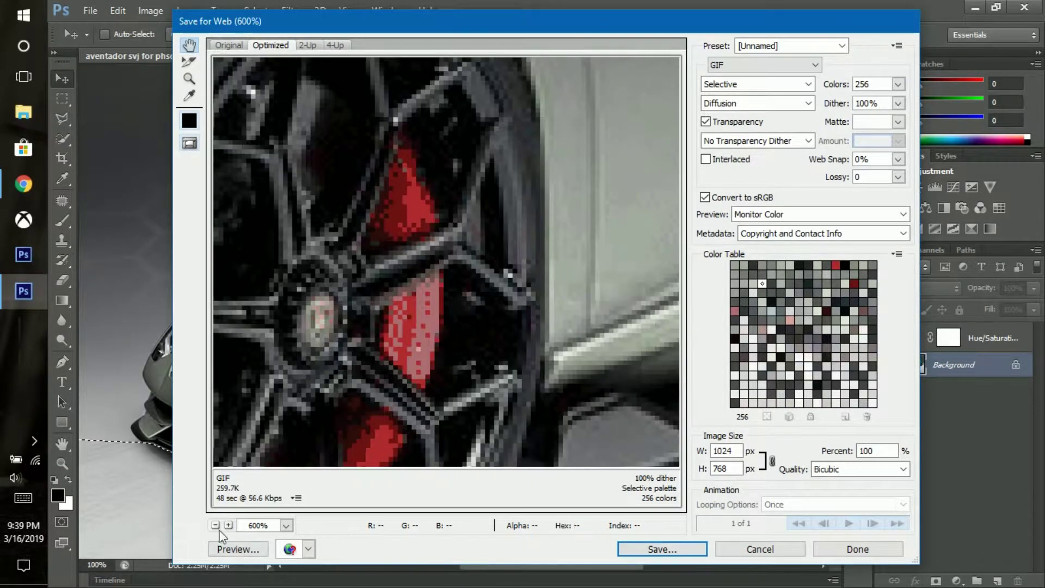
left_click(216, 526)
left_click(760, 549)
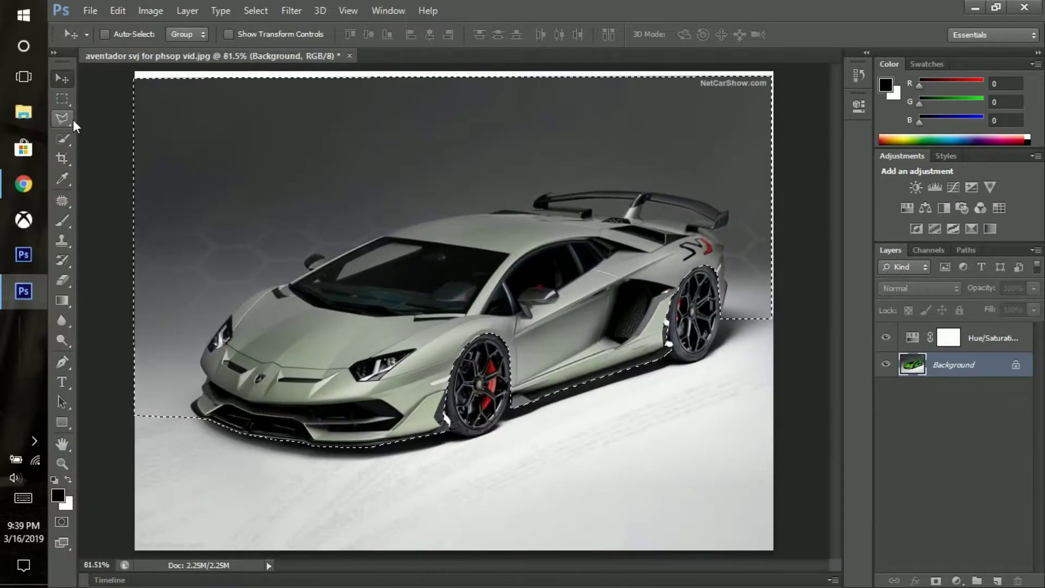
Crop away the white strip along the top and zoom in on the front wheel
left_click(62, 158)
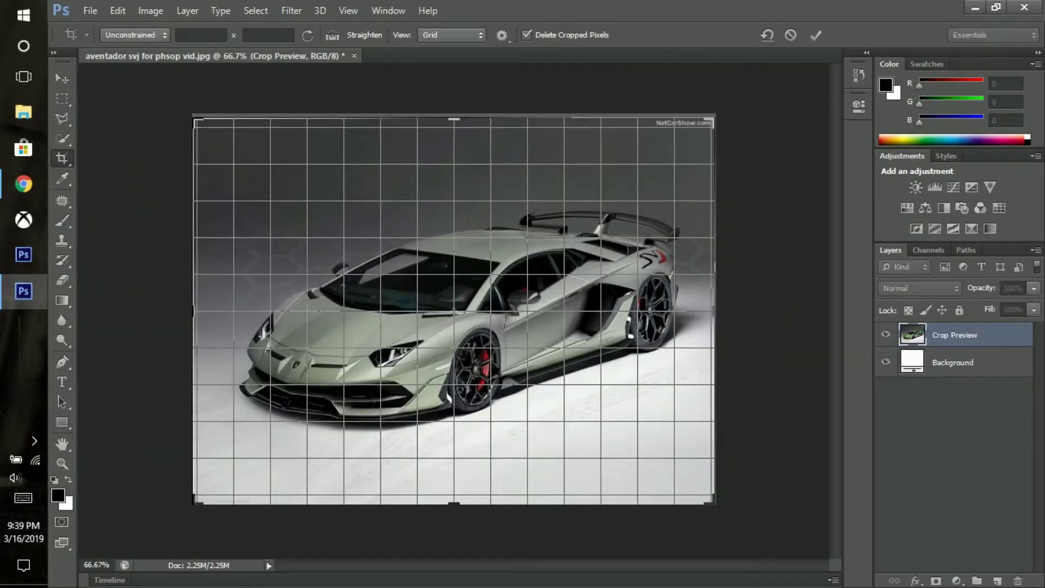
left_click(815, 35)
key("ctrl+plus")
key("ctrl+plus")
key("ctrl+plus")
key("ctrl+plus")
left_click(836, 324)
left_click(62, 119)
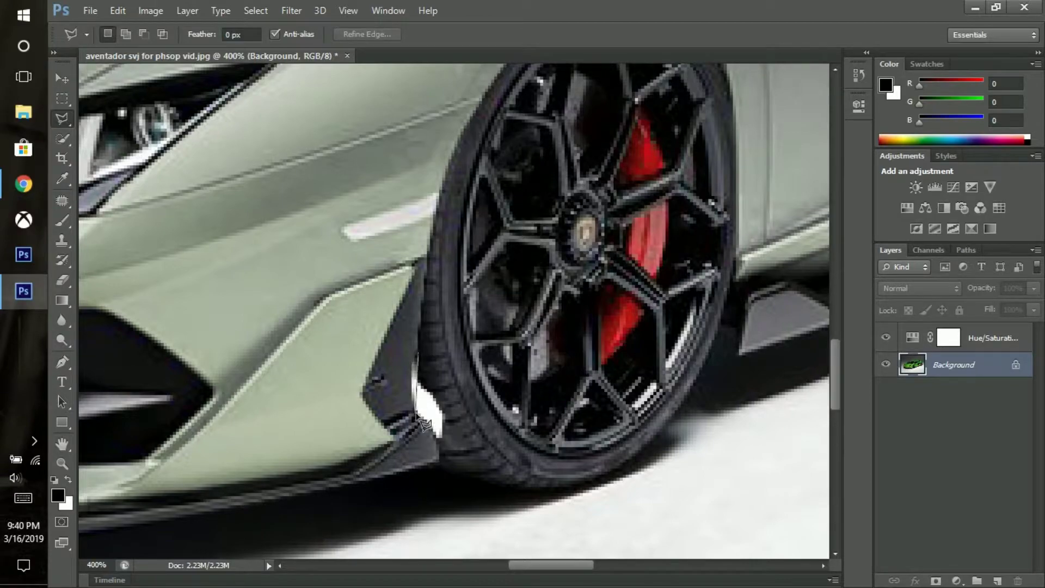
key("ctrl+plus")
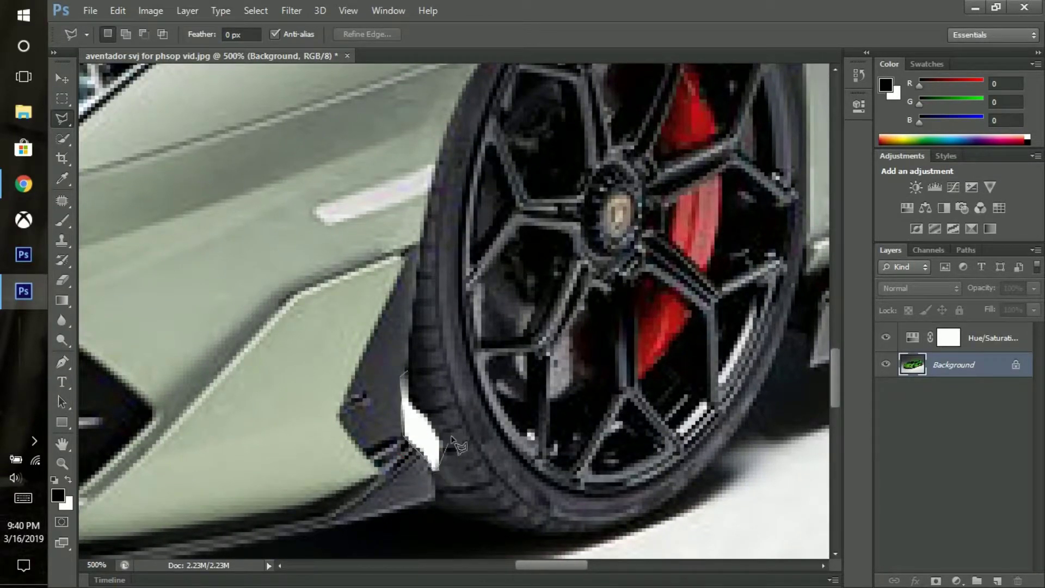
Heal the white gap beside the tyre with the Healing Brush and check it in Save for Web
key("j")
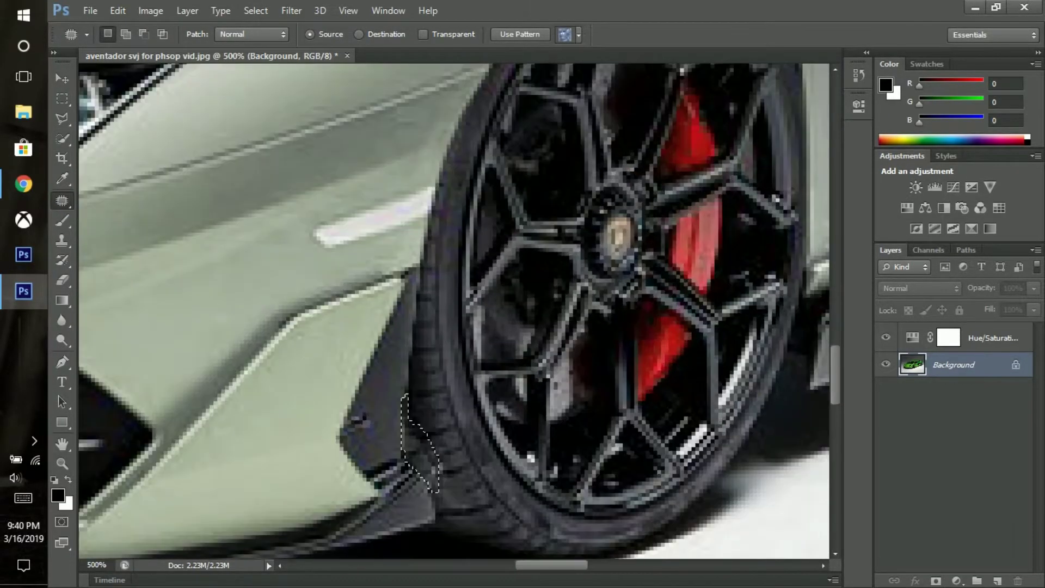
right_click(62, 200)
left_click(130, 216)
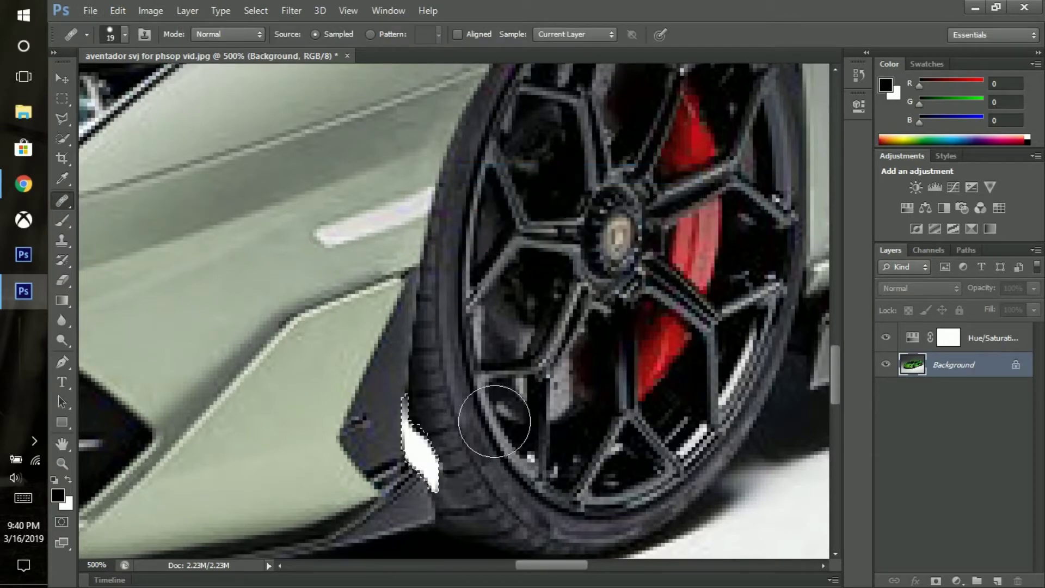
left_click_drag(463, 433, 456, 507)
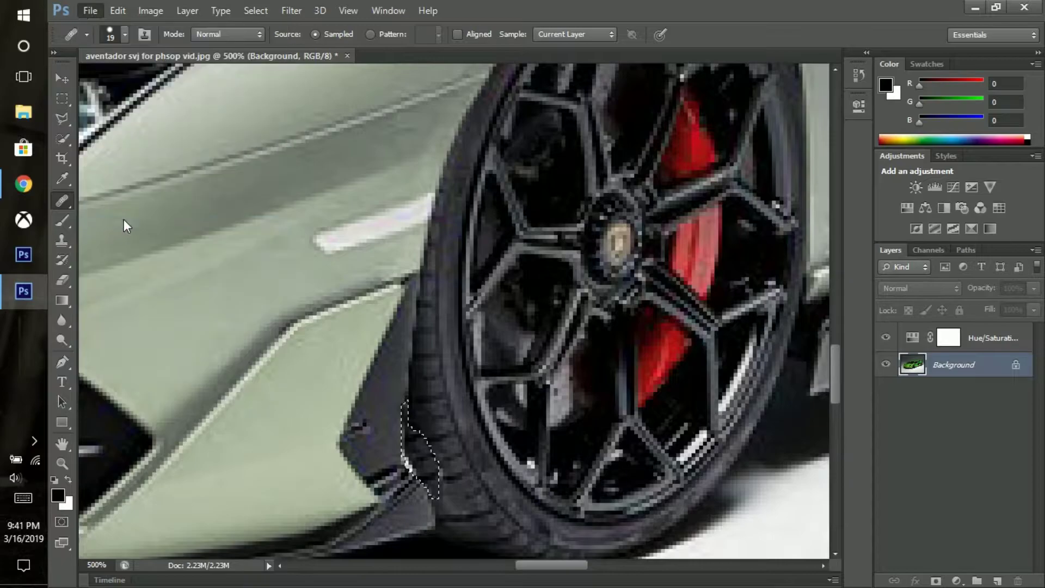
key("ctrl+alt+shift+s")
left_click(229, 526)
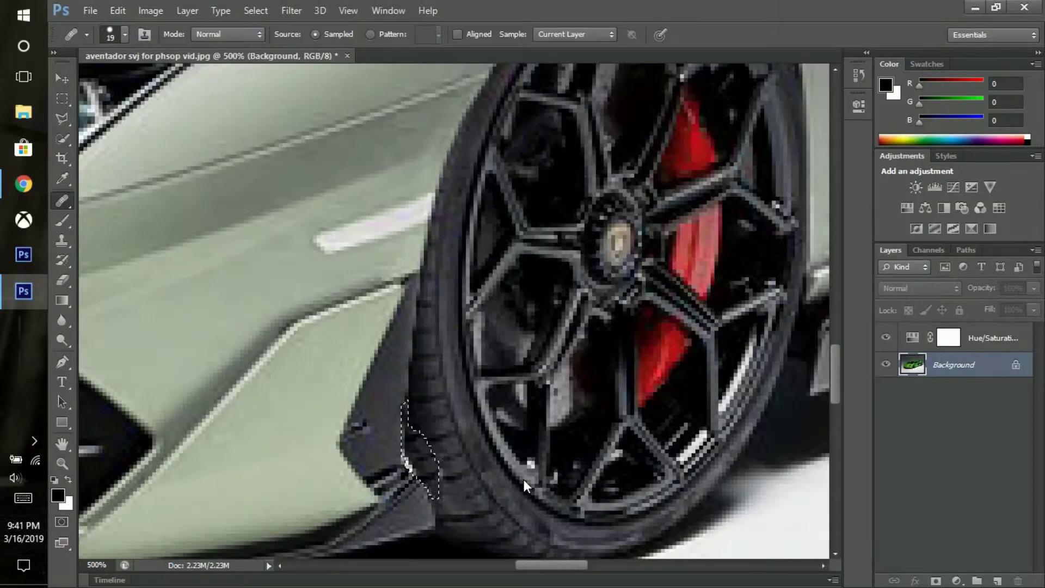
left_click(760, 548)
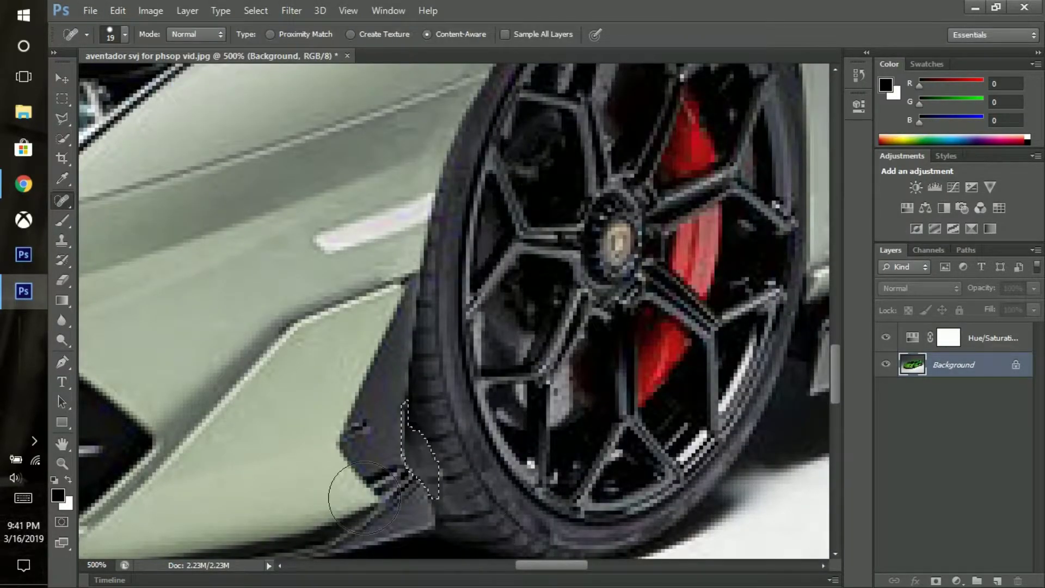
Lasso and heal another white spot beside the tyre, then preview the whole car in Save for Web
key("ctrl+minus")
left_click(58, 119)
left_click(447, 447)
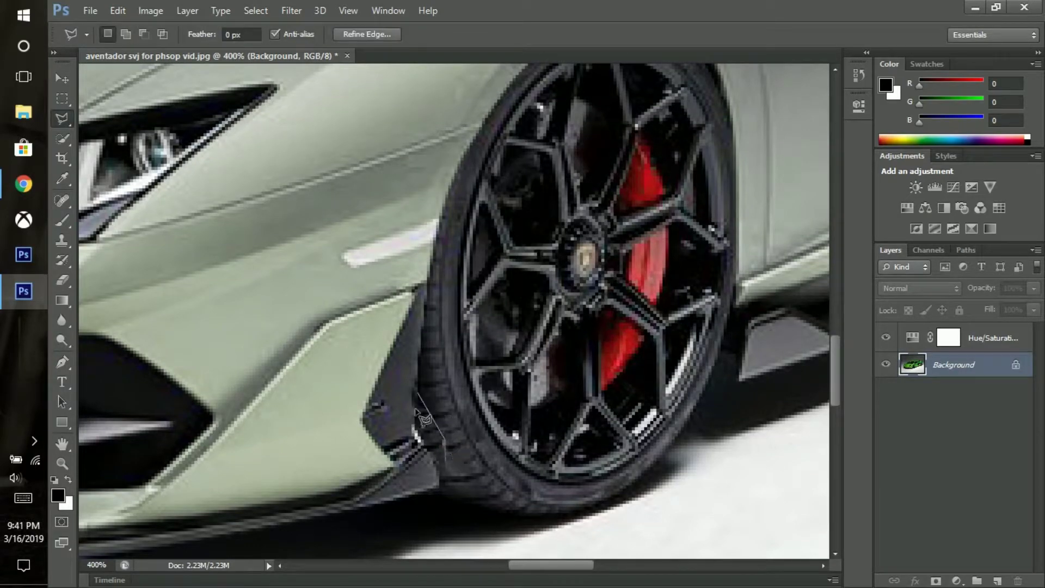
key("j")
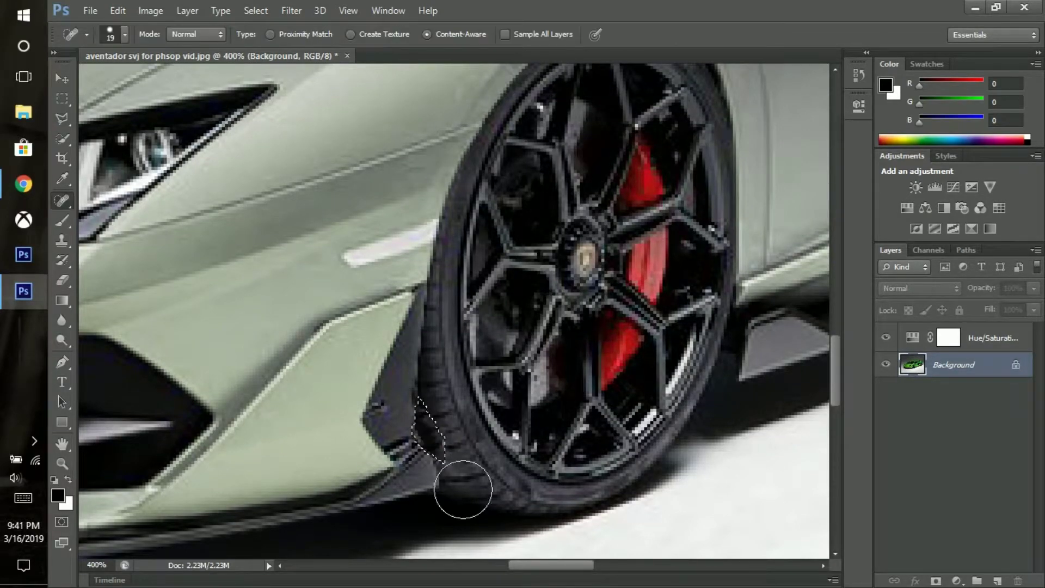
right_click(62, 200)
left_click(140, 207)
left_click(426, 433, "alt")
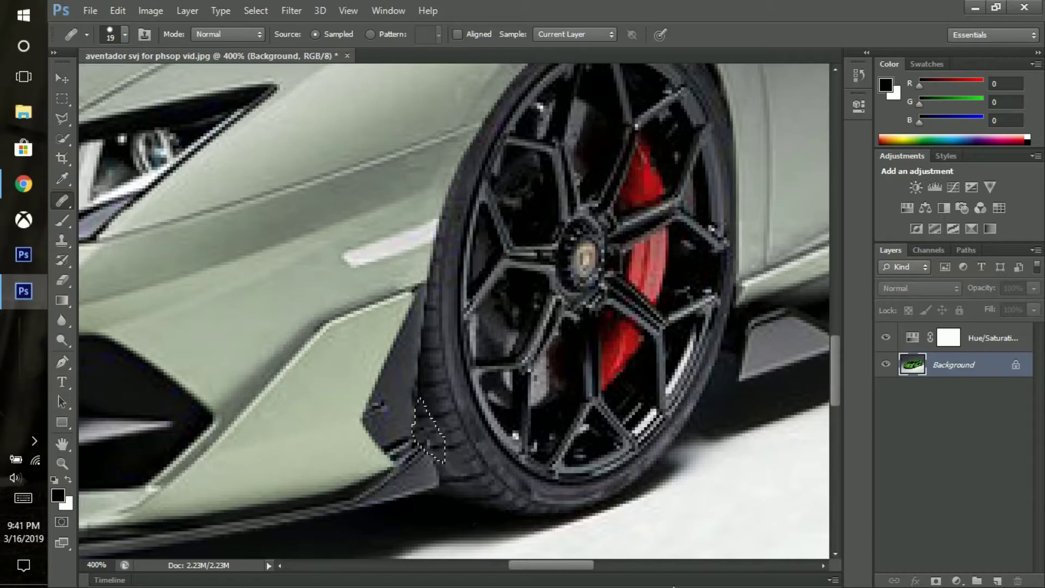
key("ctrl+minus")
left_click(90, 10)
left_click(117, 224)
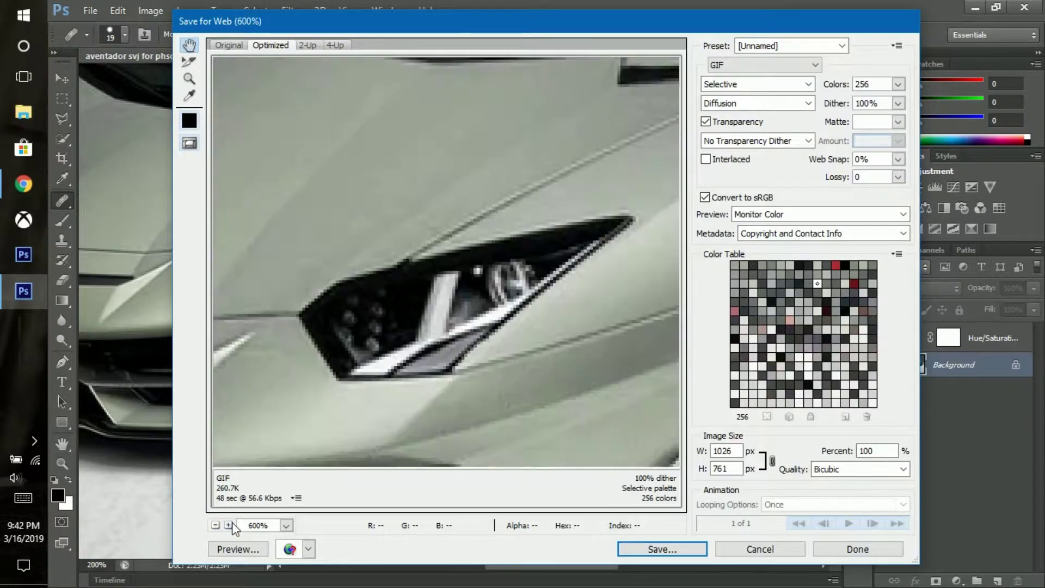
key("ctrl+minus")
key("ctrl+minus")
key("ctrl+minus")
key("ctrl+minus")
left_click(760, 549)
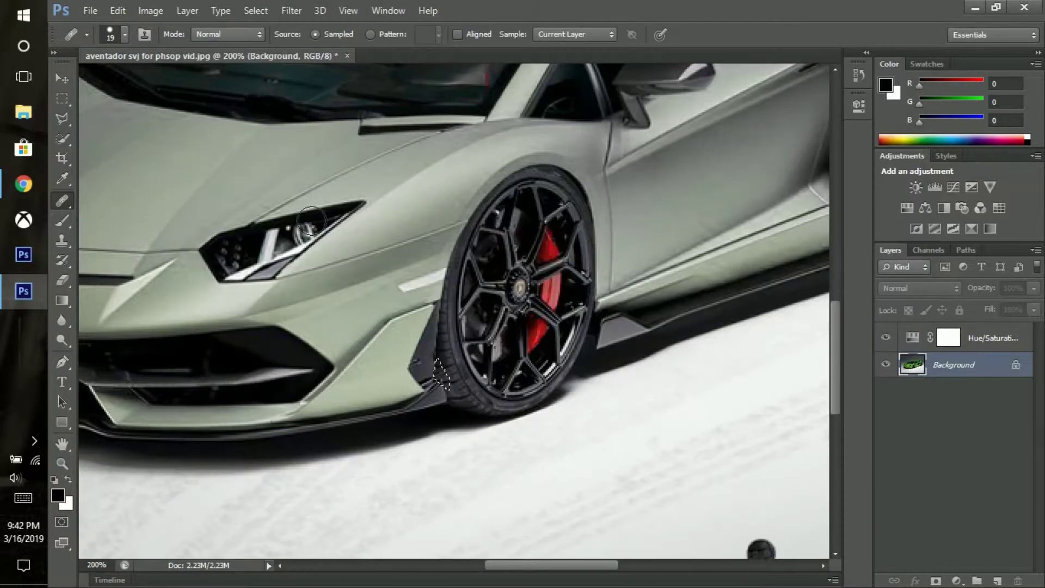
key("ctrl+minus")
Select the white gap on the lower side and paint it dark with Spot Healing and Healing Brush
key("ctrl+plus")
key("ctrl+plus")
key("ctrl+plus")
key("ctrl+plus")
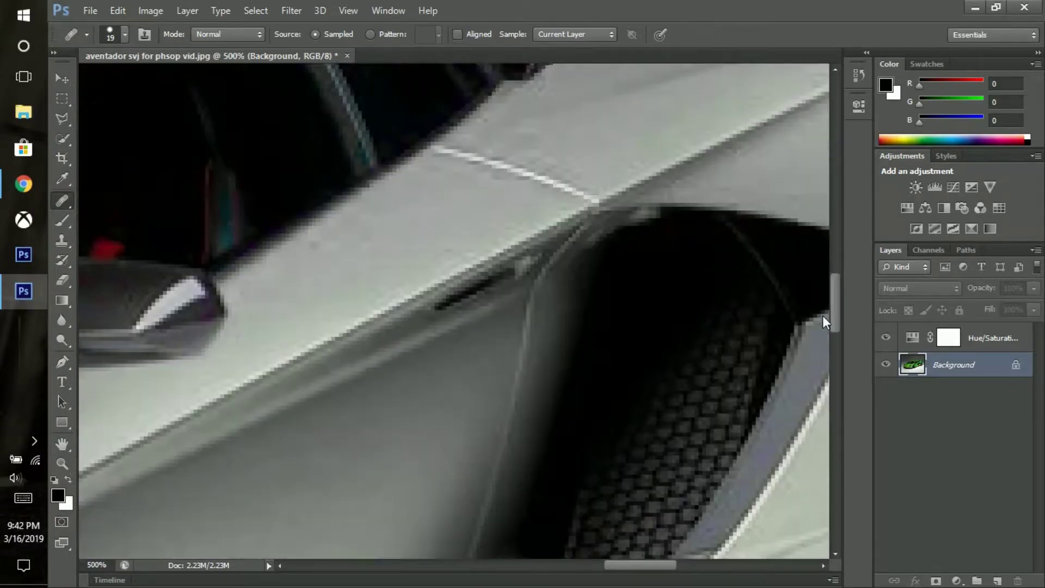
left_click_drag(640, 565, 700, 565)
left_click_drag(835, 305, 839, 343)
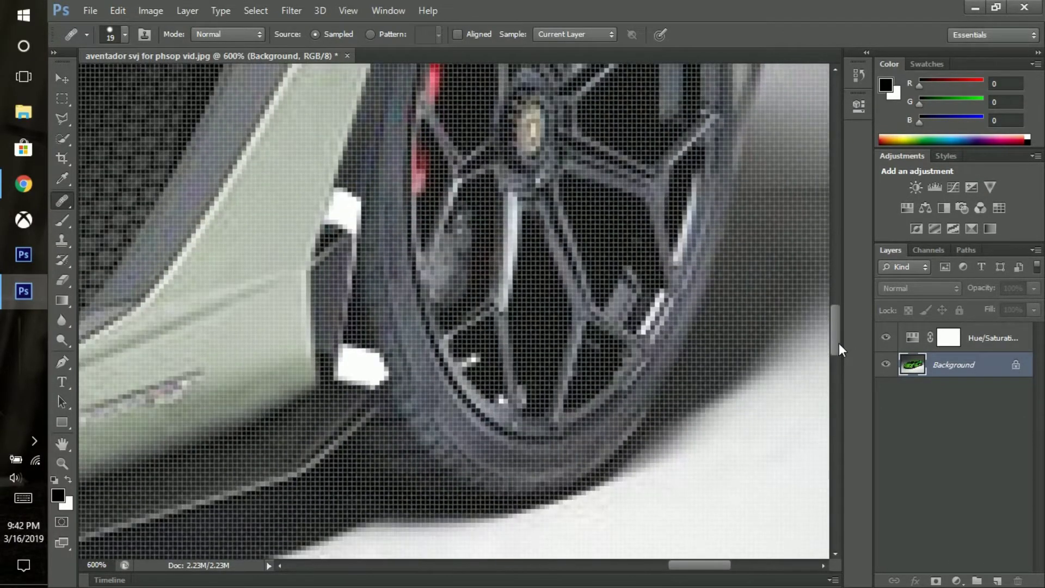
left_click(62, 116)
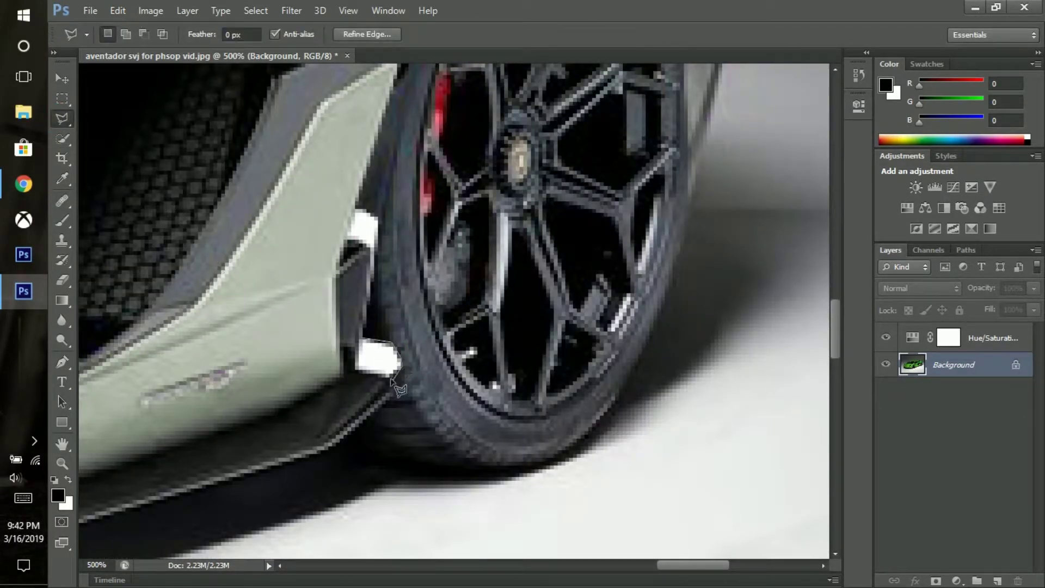
left_click(363, 342)
right_click(62, 201)
left_click(109, 201)
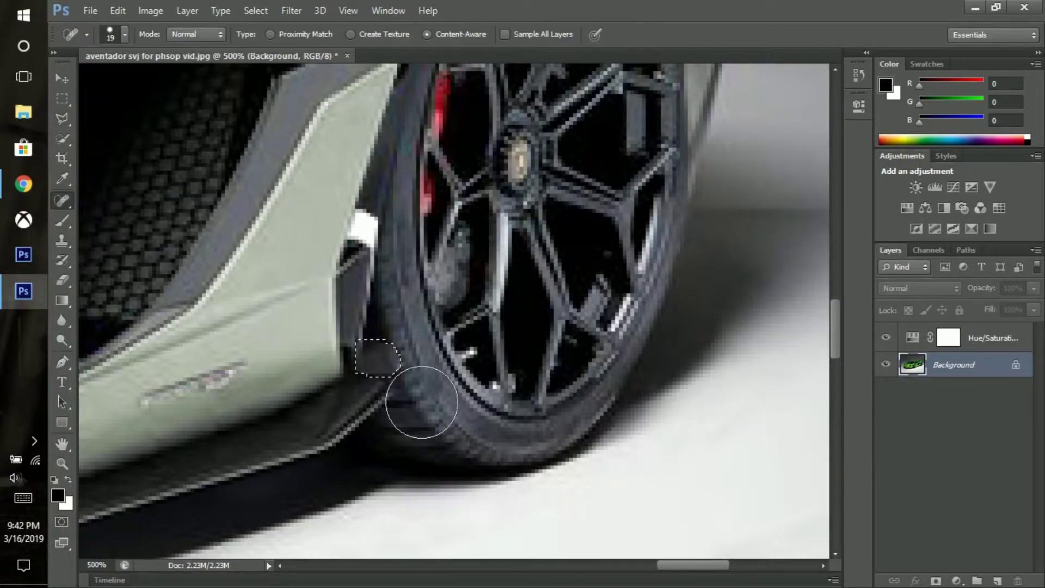
scroll(425, 413, "down", 3)
scroll(440, 394, "up", 2)
left_click(408, 358)
right_click(62, 200)
left_click(108, 220)
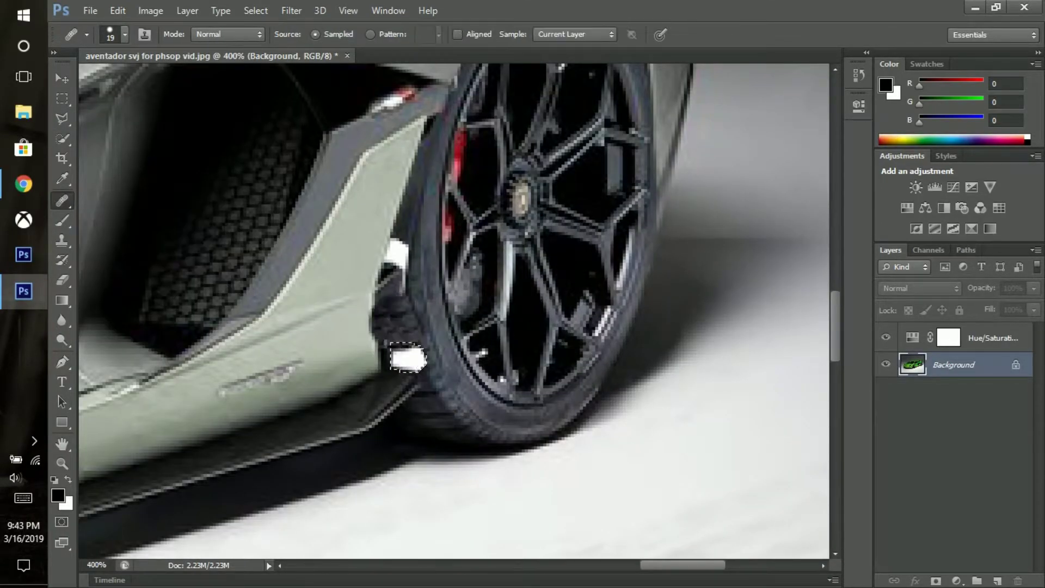
left_click_drag(430, 387, 417, 370)
scroll(419, 375, "up", 2)
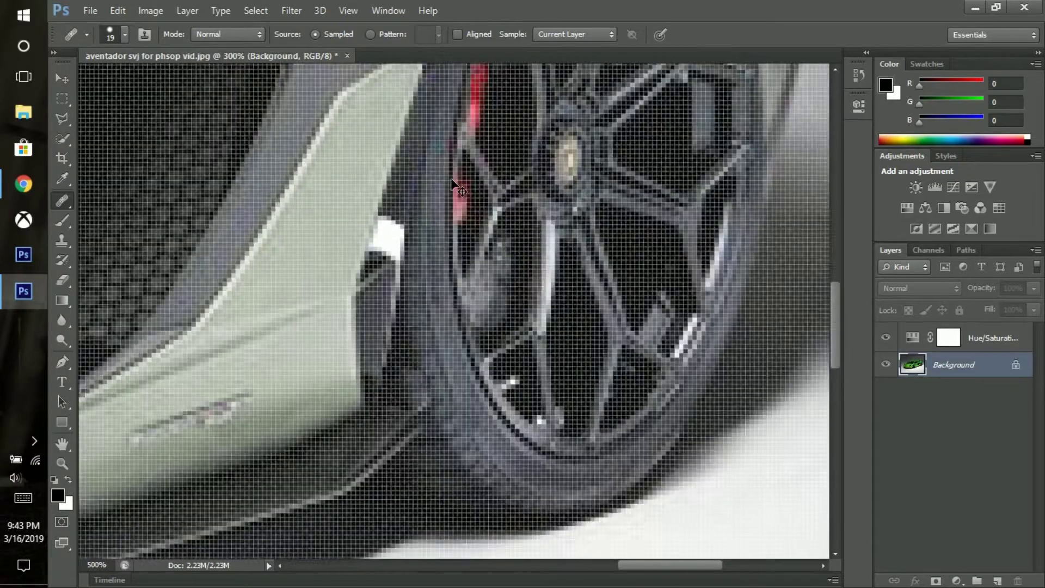
scroll(419, 370, "down", 1)
Recheck the healed wheel close-up in Save for Web and reselect the healing tools
key("l")
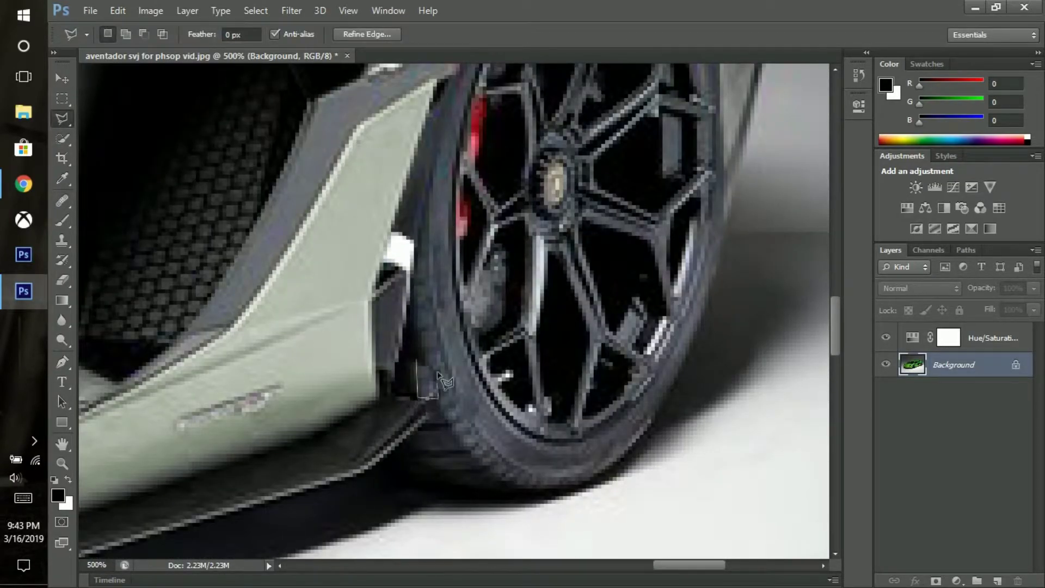
left_click(61, 200)
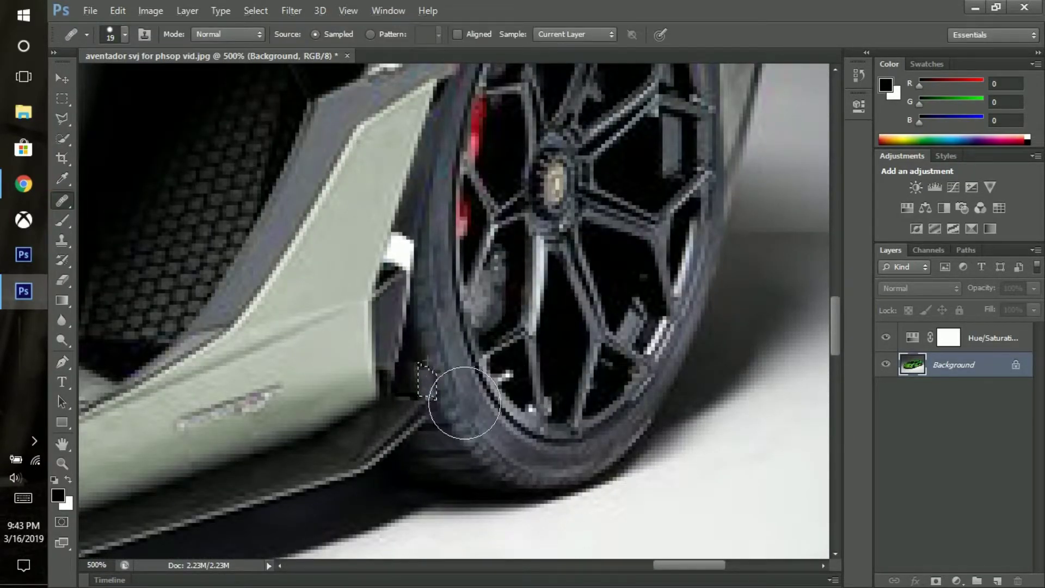
key("ctrl+0")
left_click(91, 10)
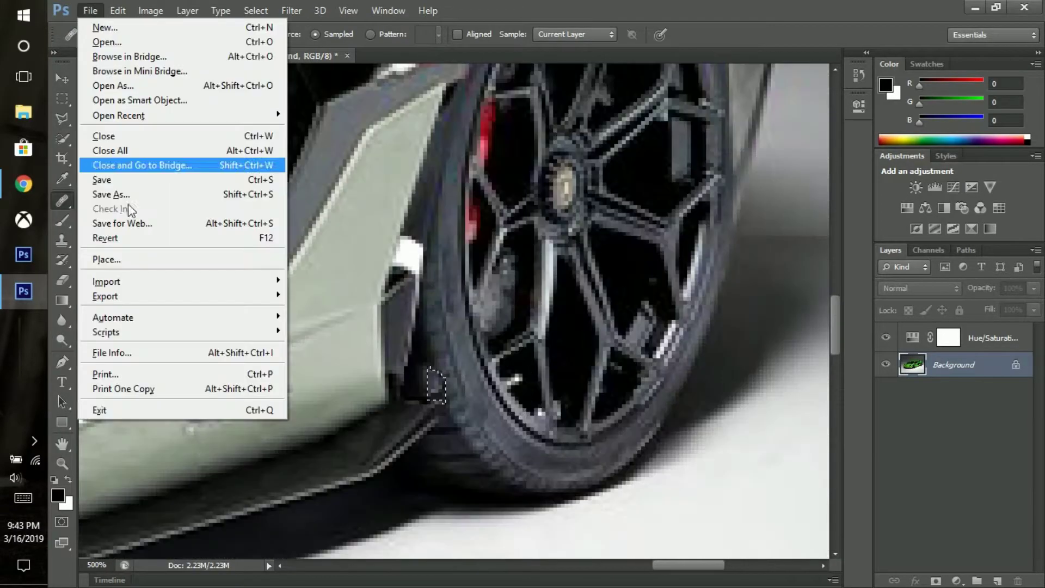
left_click(128, 231)
left_click(228, 525)
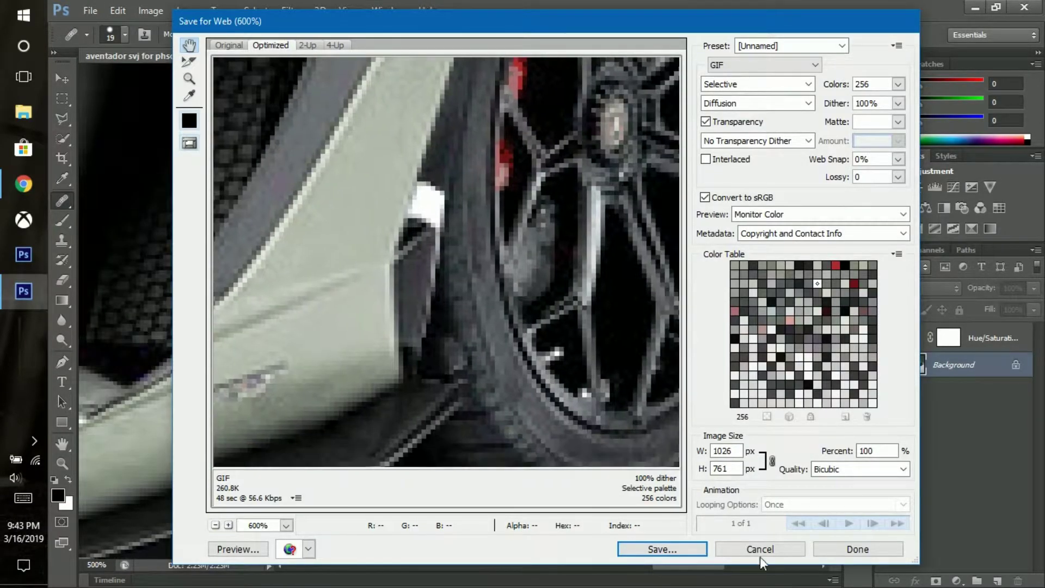
left_click(760, 549)
left_click(62, 118)
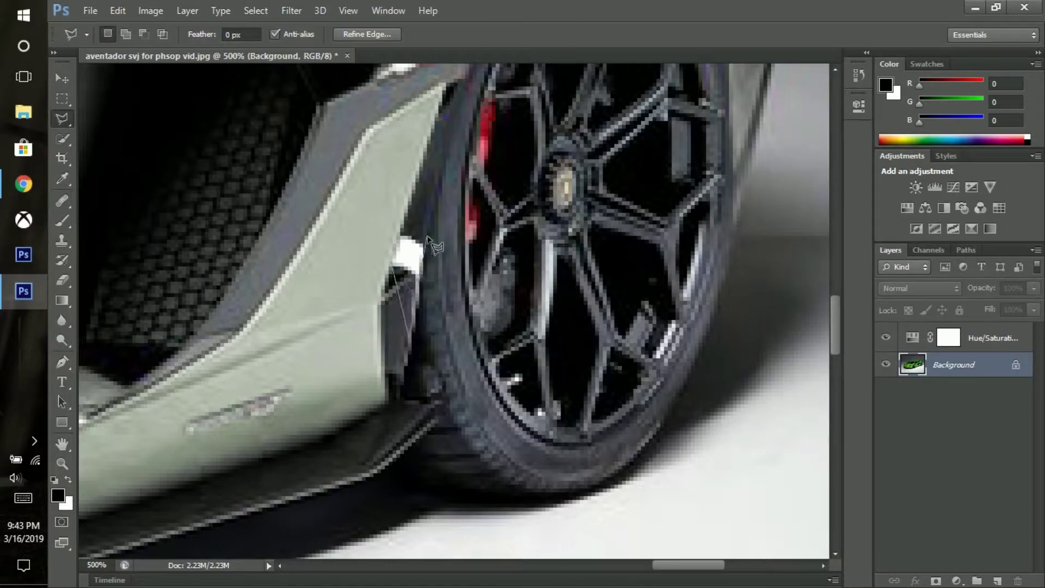
left_click(62, 201)
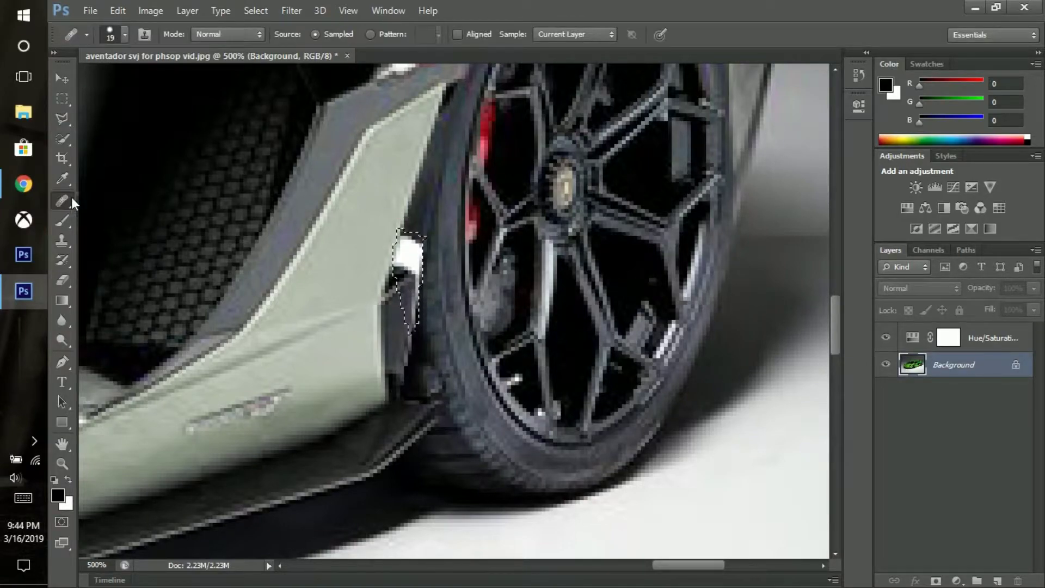
scroll(788, 523, "down", 2)
Open the 911 Turbo wheel photo
scroll(734, 451, "down", 3)
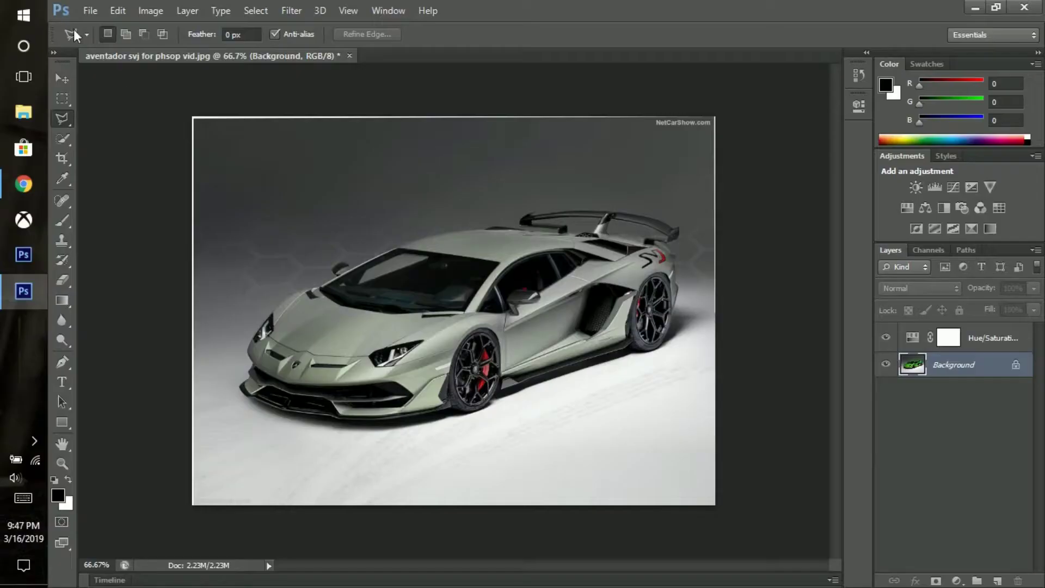
key("ctrl+o")
type("po")
key("BackSpace")
key("BackSpace")
type("911")
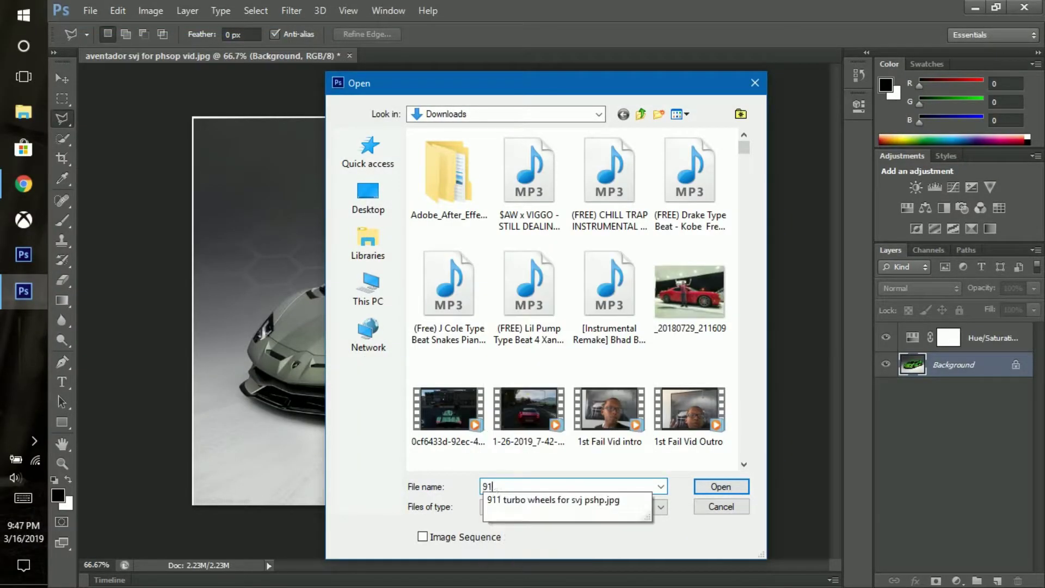
key("Return")
Polygonal-lasso the 911 Turbo wheel and copy it
scroll(454, 315, "up", 3)
scroll(454, 315, "up", 2)
scroll(482, 278, "up", 1)
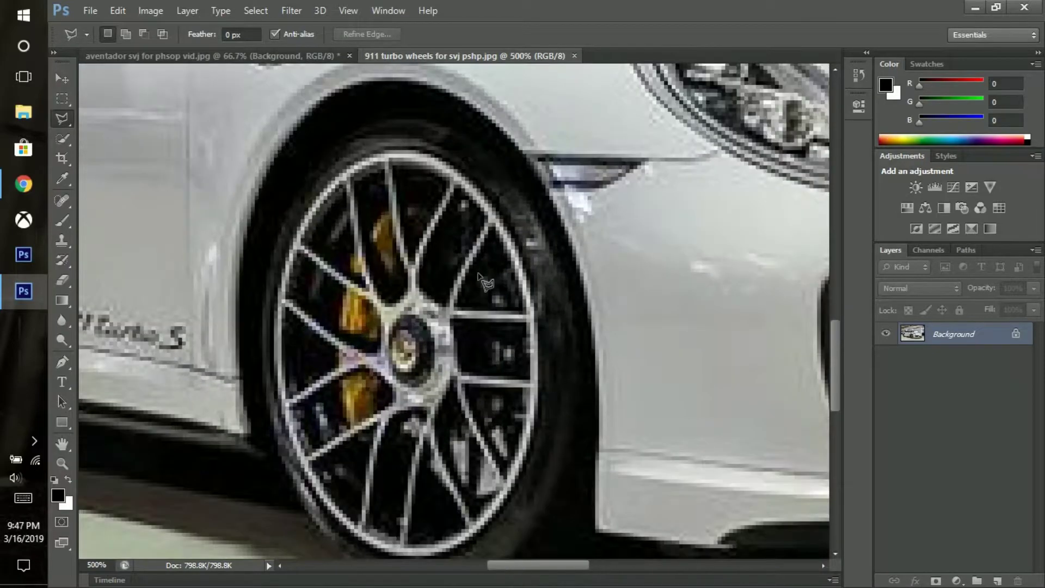
left_click(271, 387)
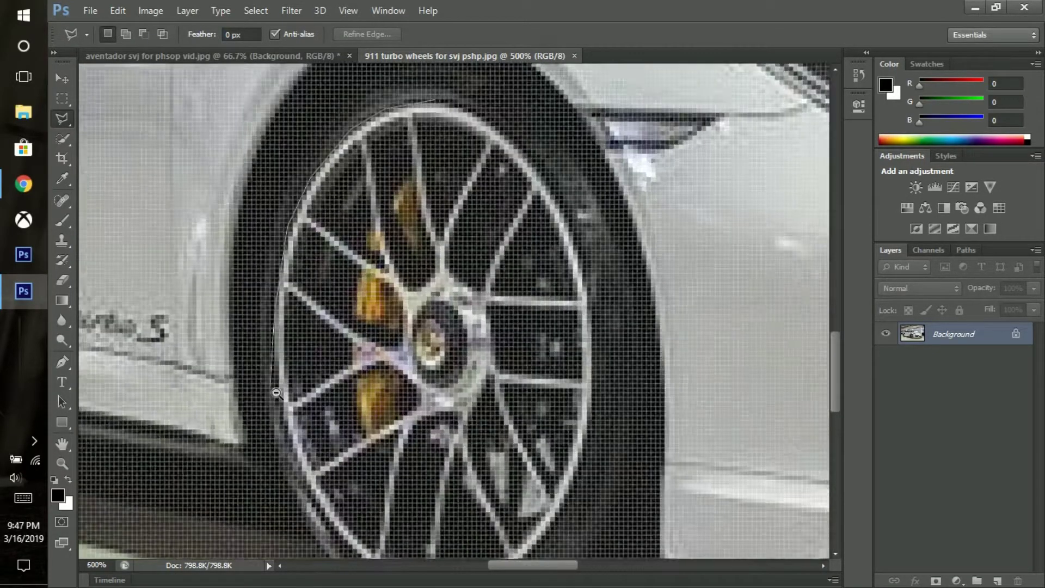
left_click(303, 479)
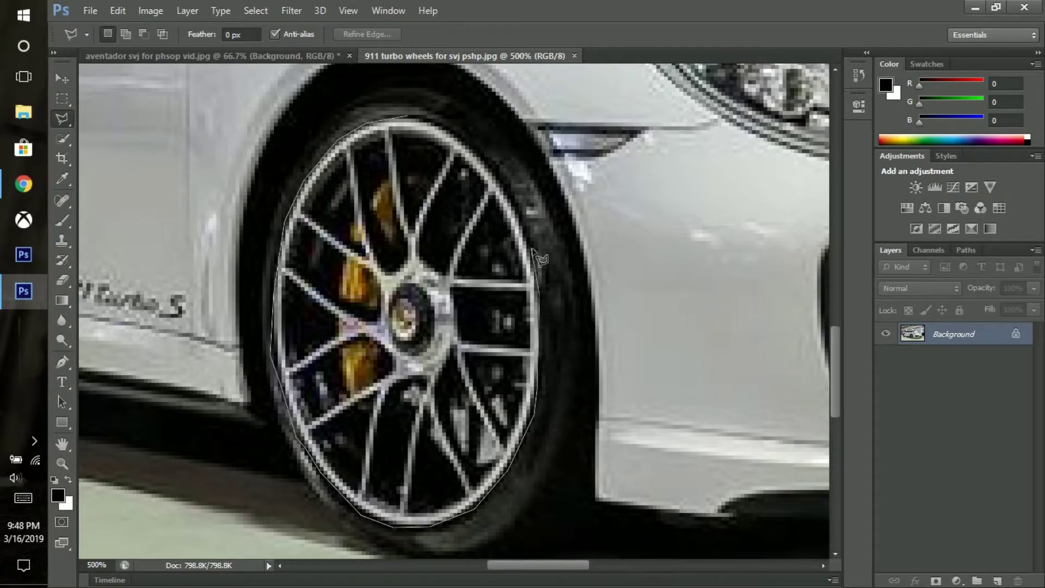
left_click(427, 128)
key("ctrl+c")
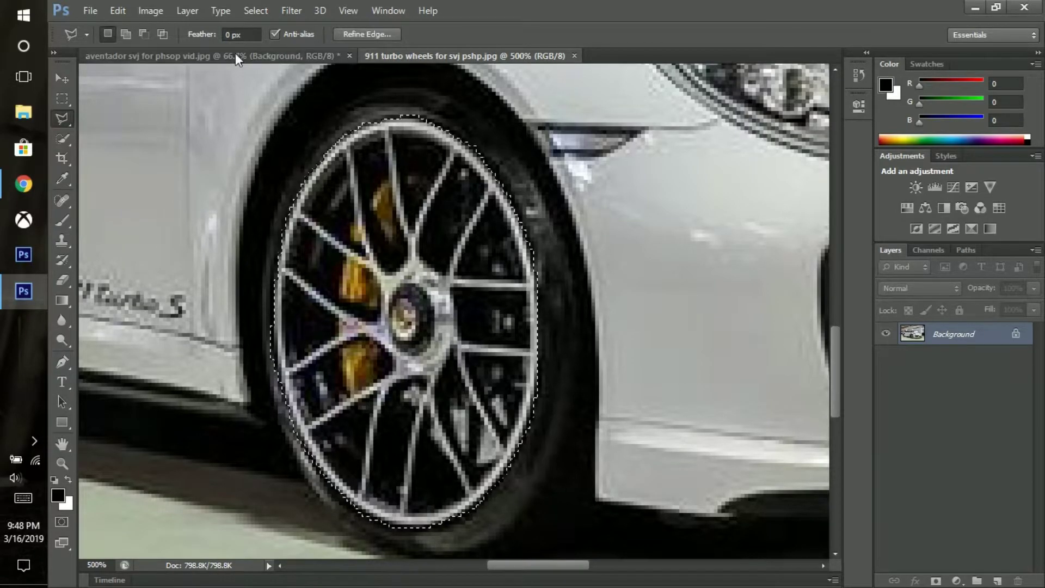
Paste the wheel into the Aventador image and move it over the front wheel
left_click(236, 53)
key("ctrl+v")
key("v")
left_click_drag(464, 319, 475, 323)
scroll(475, 322, "up", 2)
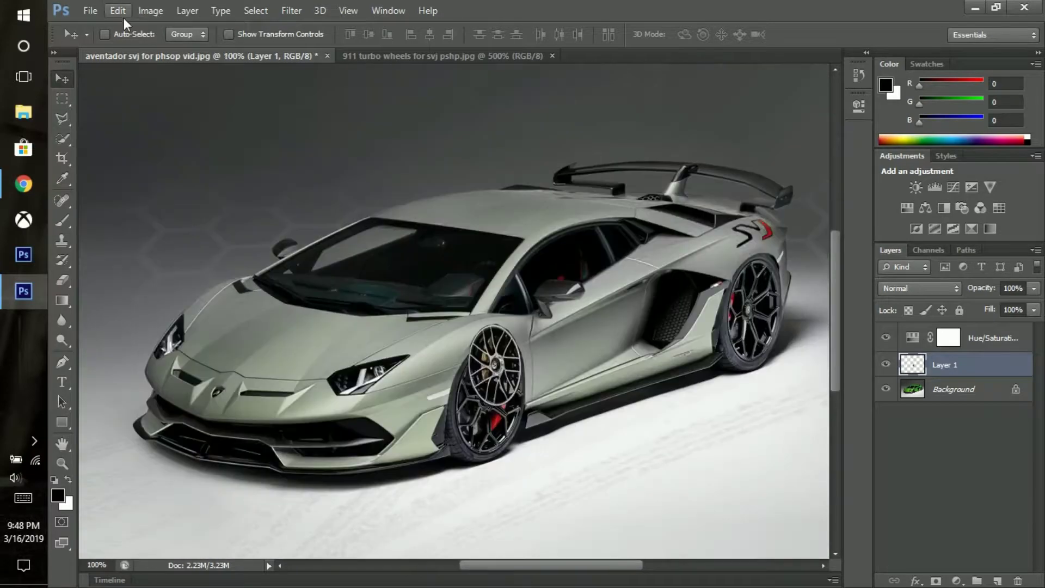
Mirror the pasted 911 Turbo wheel, line it up over the front wheel, and set 100% opacity
left_click(118, 11)
left_click(351, 474)
left_click_drag(515, 262, 515, 297)
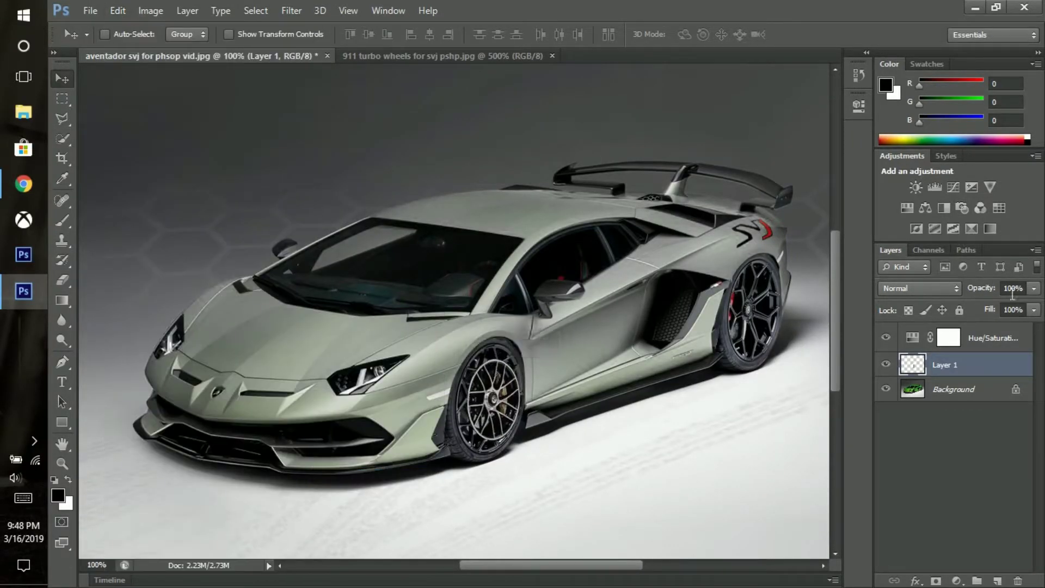
scroll(566, 470, "up", 2)
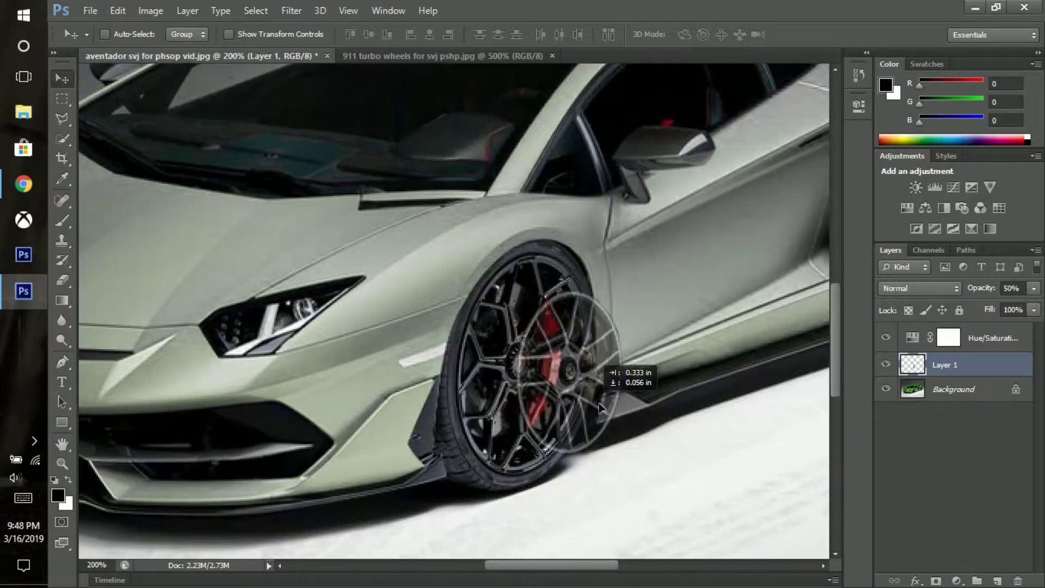
left_click_drag(615, 425, 538, 399)
type("100")
key("Return")
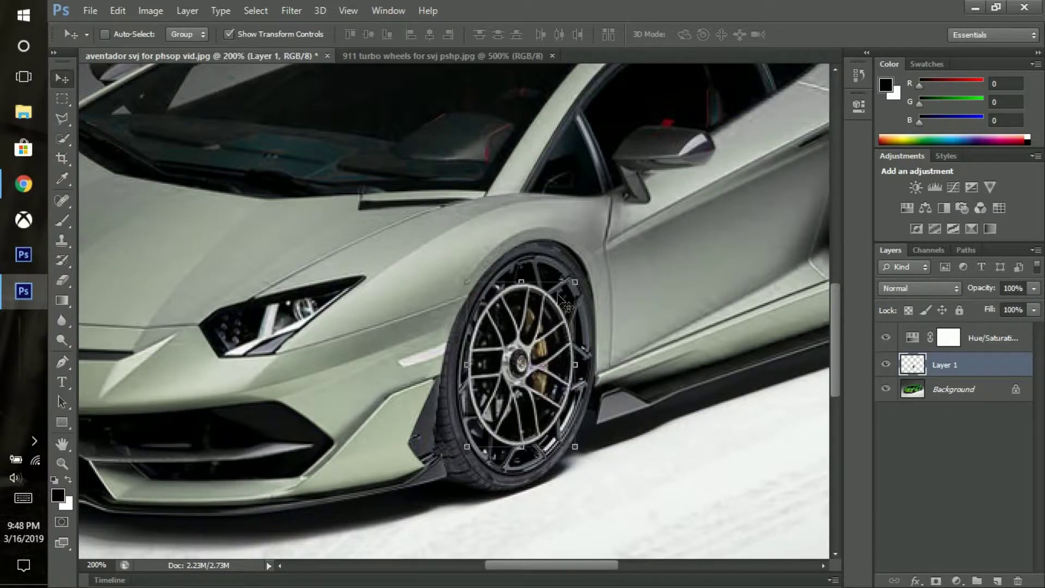
Enlarge, narrow and tilt the wheel to match the front rim's proportions and angle
left_click_drag(575, 281, 600, 251)
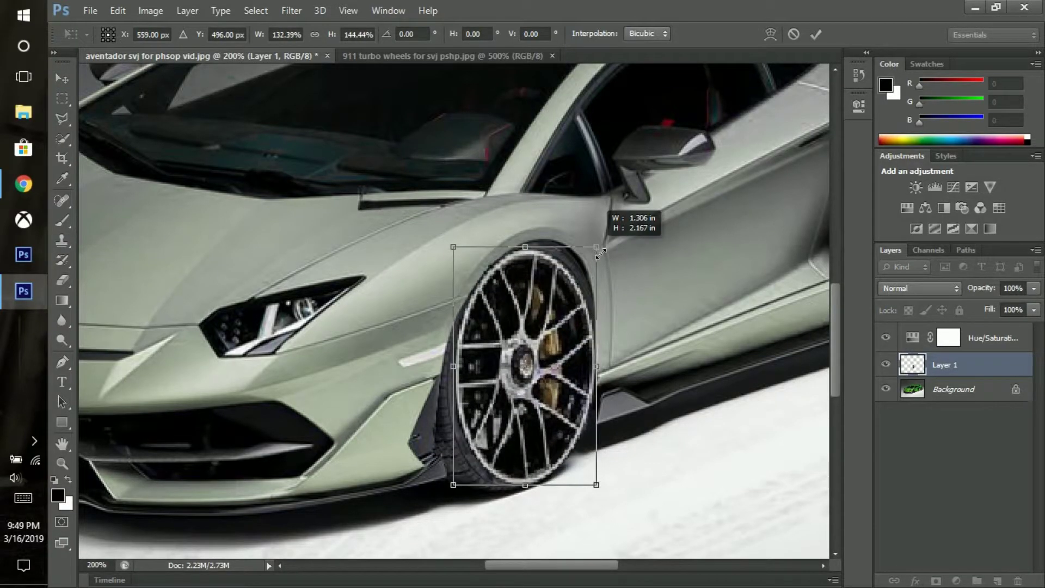
left_click_drag(597, 485, 599, 480)
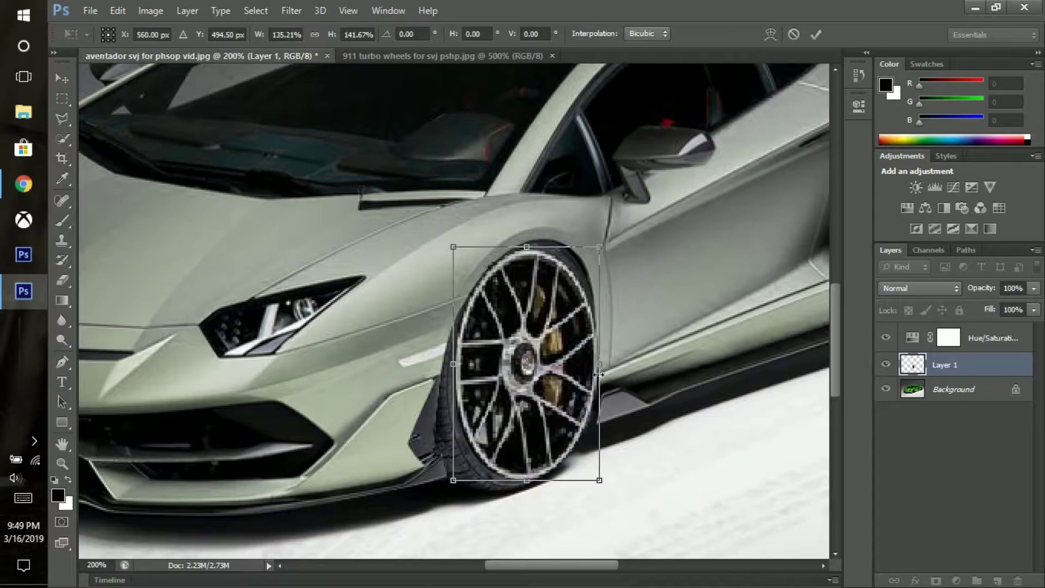
left_click_drag(599, 374, 597, 375)
left_click_drag(453, 480, 461, 483)
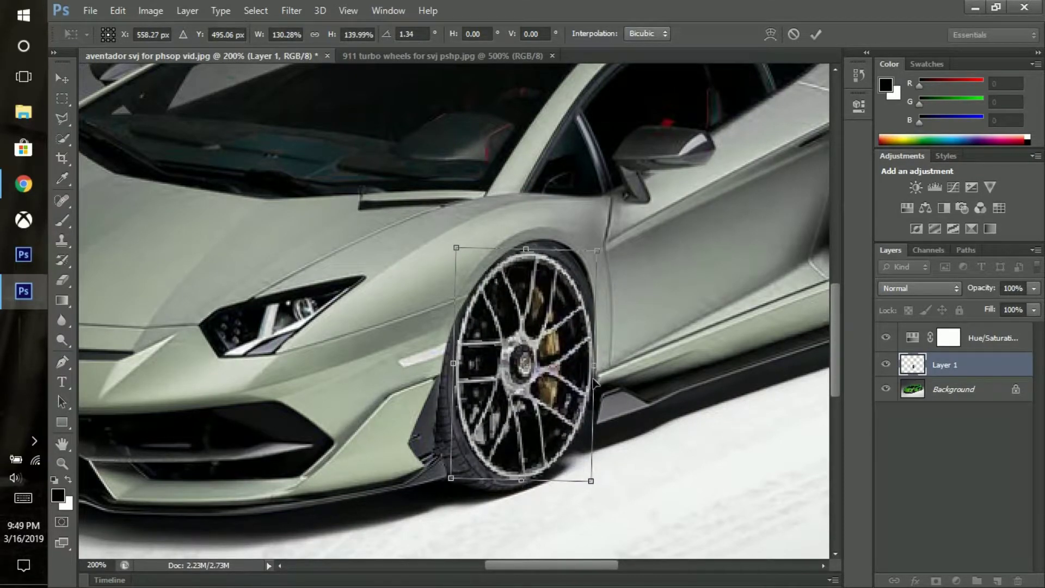
left_click_drag(595, 376, 599, 377)
key("Return")
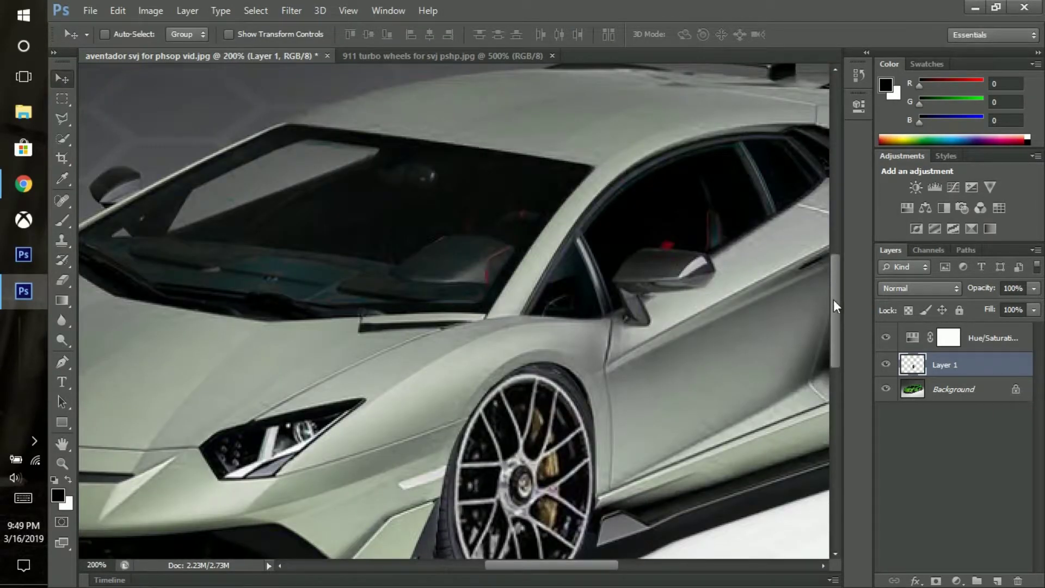
Skew the wheel vertically for perspective and nudge its edges into place over the hub
left_click(118, 10)
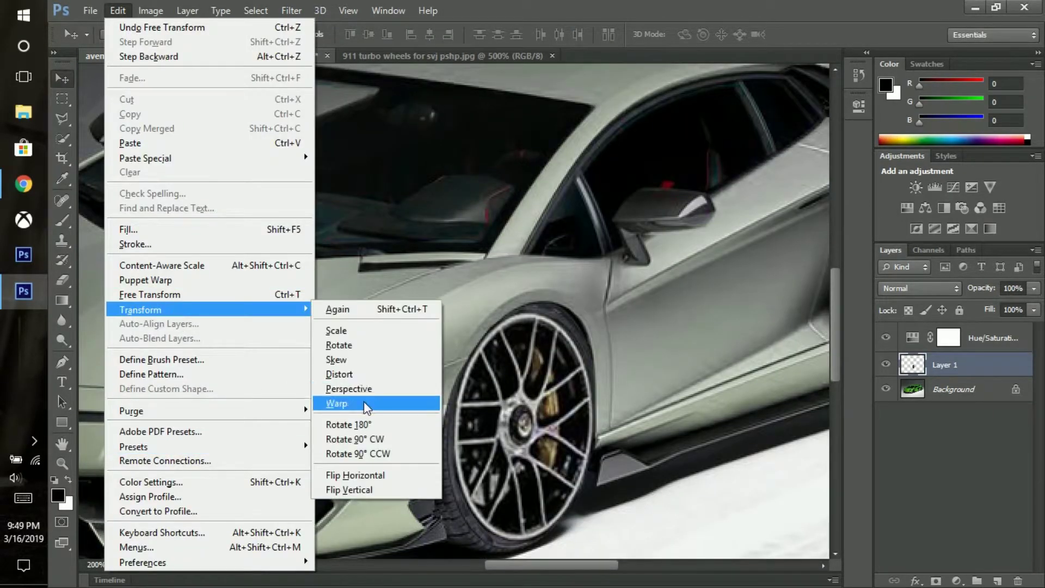
left_click(363, 401)
left_click_drag(597, 423, 597, 413)
key("Return")
left_click_drag(479, 321, 477, 327)
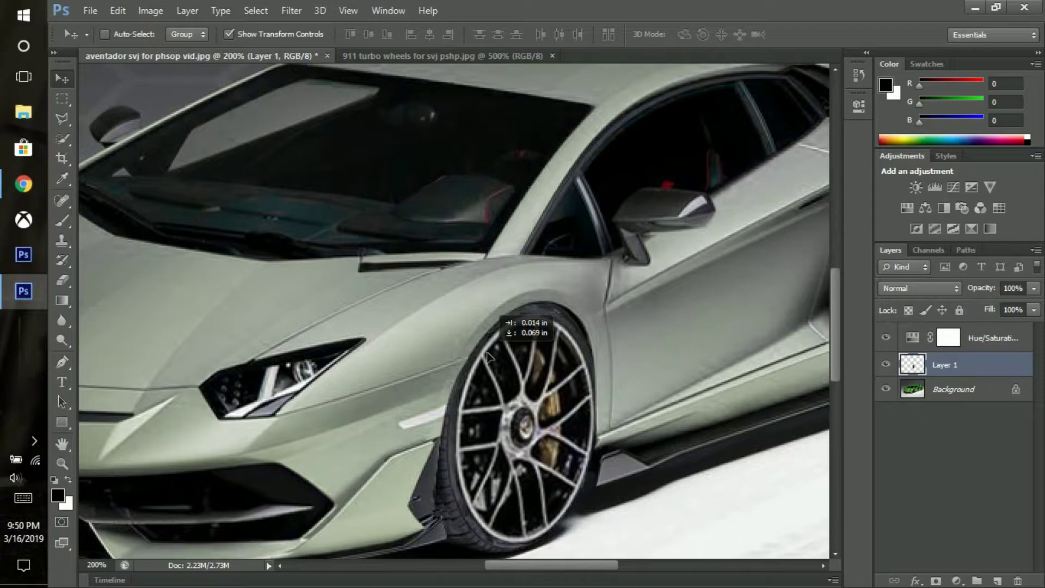
left_click_drag(527, 553, 527, 556)
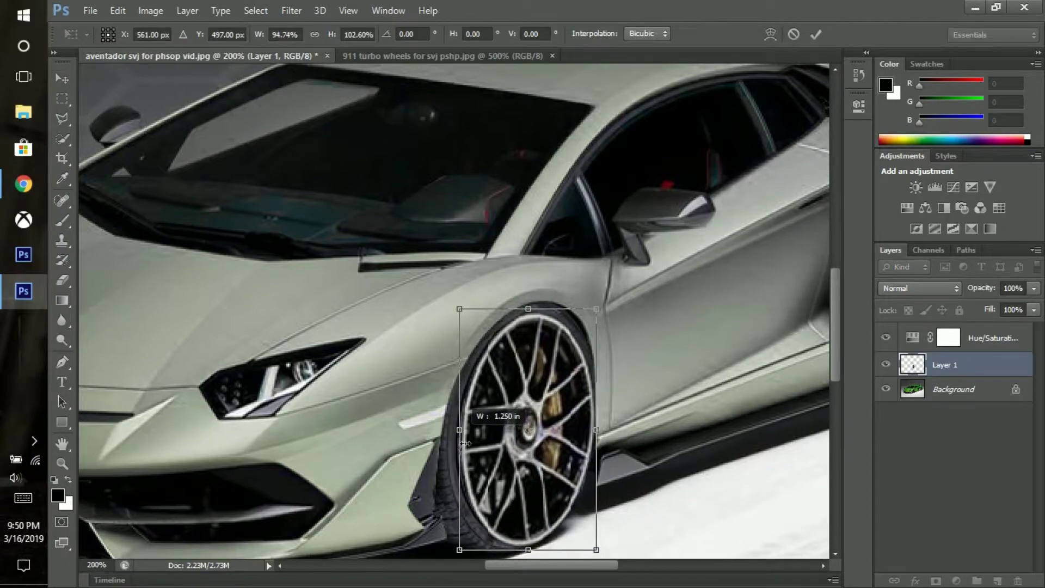
left_click_drag(450, 547, 456, 553)
left_click_drag(598, 429, 593, 427)
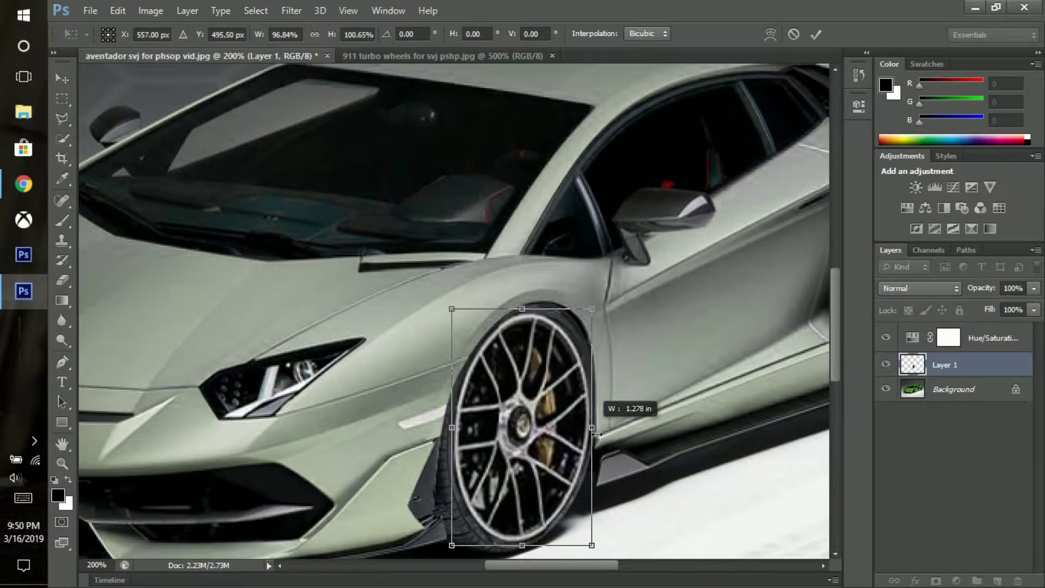
left_click(815, 35)
key("ctrl+minus")
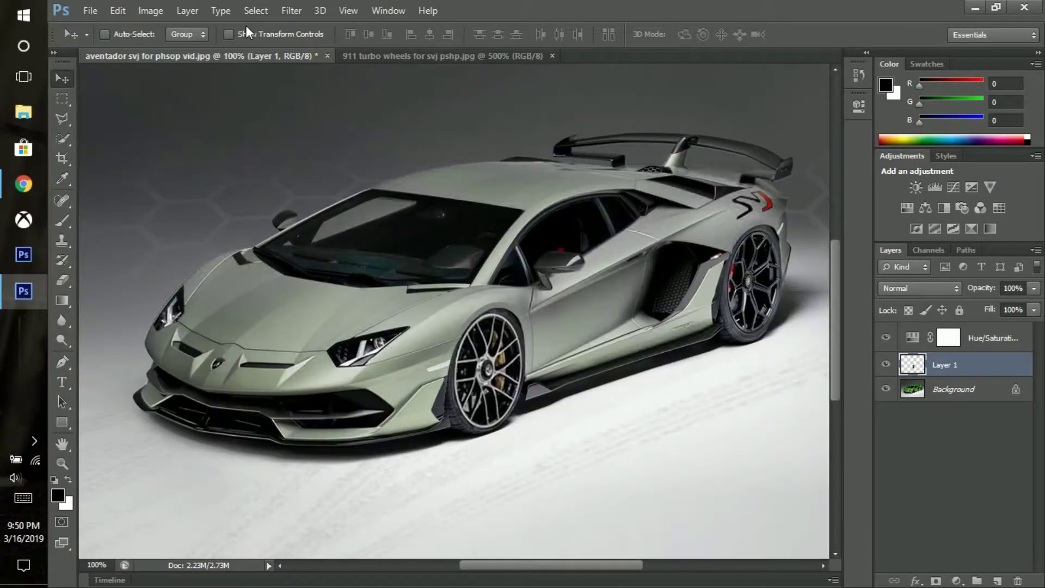
Select the wheel in the 911 Turbo image with the Polygonal Lasso
left_click(360, 53)
left_click_drag(834, 351, 834, 332)
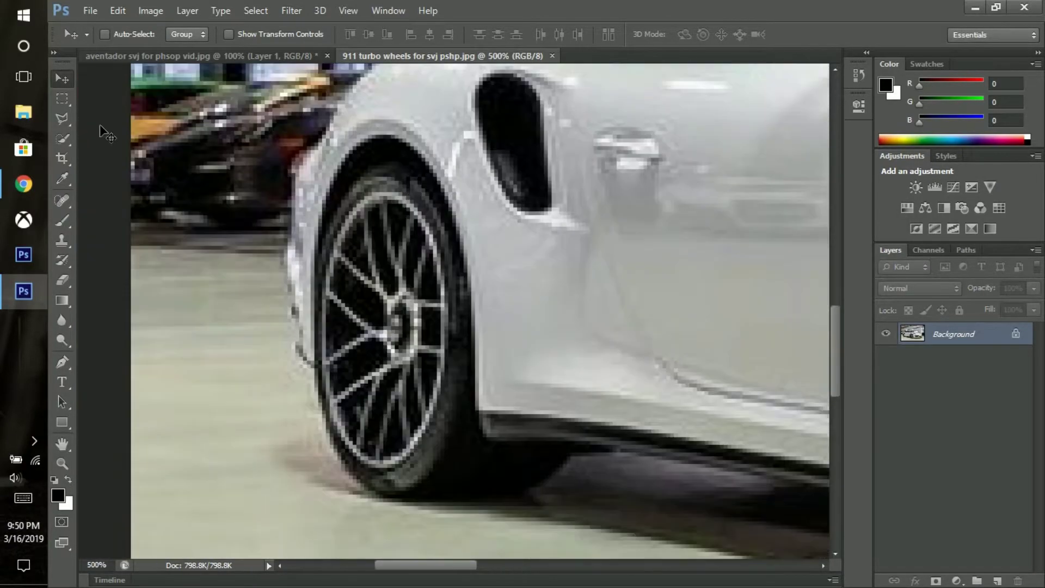
left_click(62, 118)
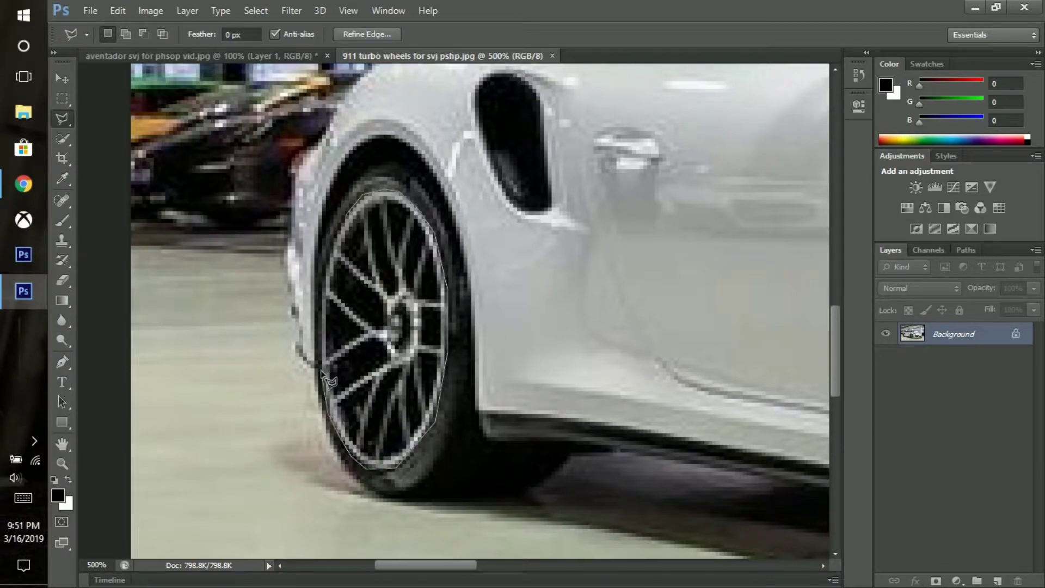
left_click(218, 56)
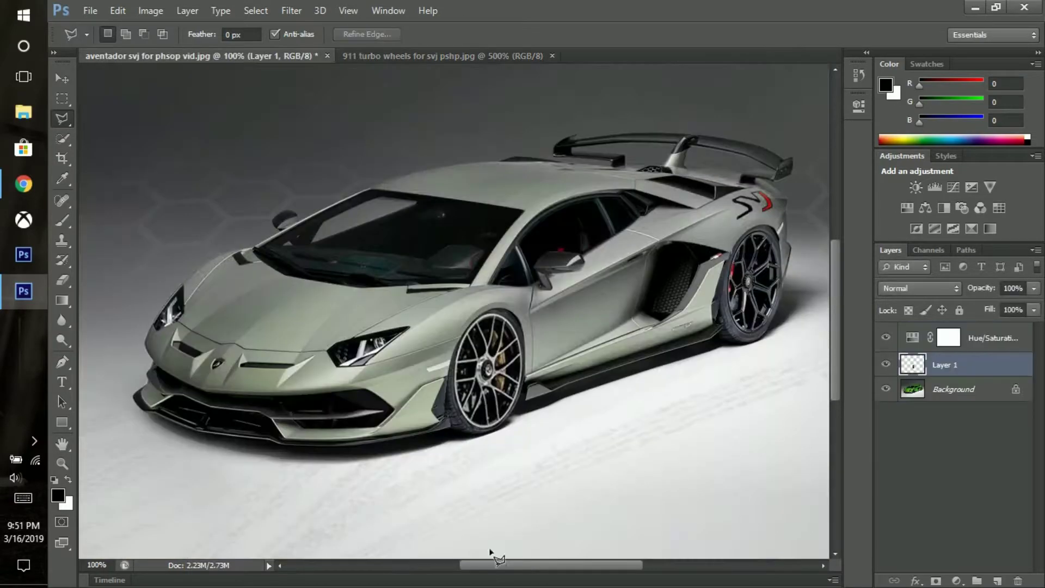
Make the front wheel slightly taller and narrower, then paste the copied wheel as a new layer
key("v")
key("ctrl+plus")
key("ctrl+t")
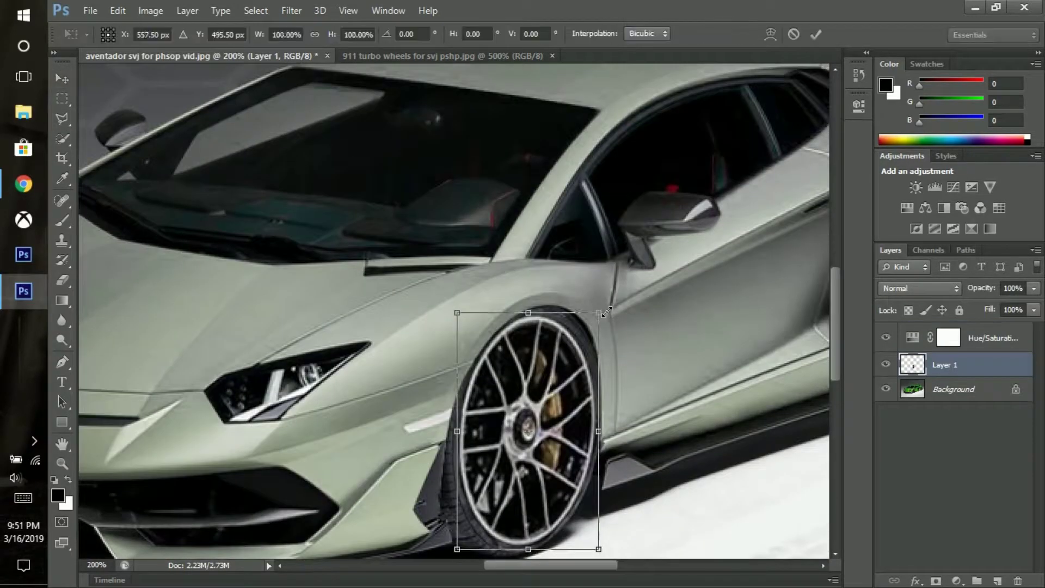
left_click_drag(460, 434, 467, 443)
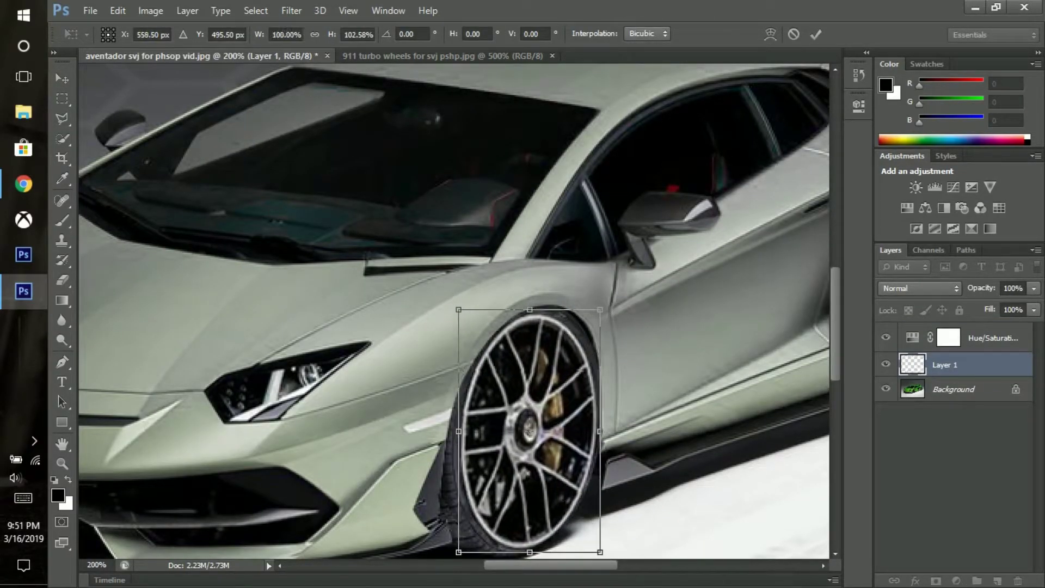
key("Return")
key("ctrl+minus")
scroll(751, 304, "up", 5)
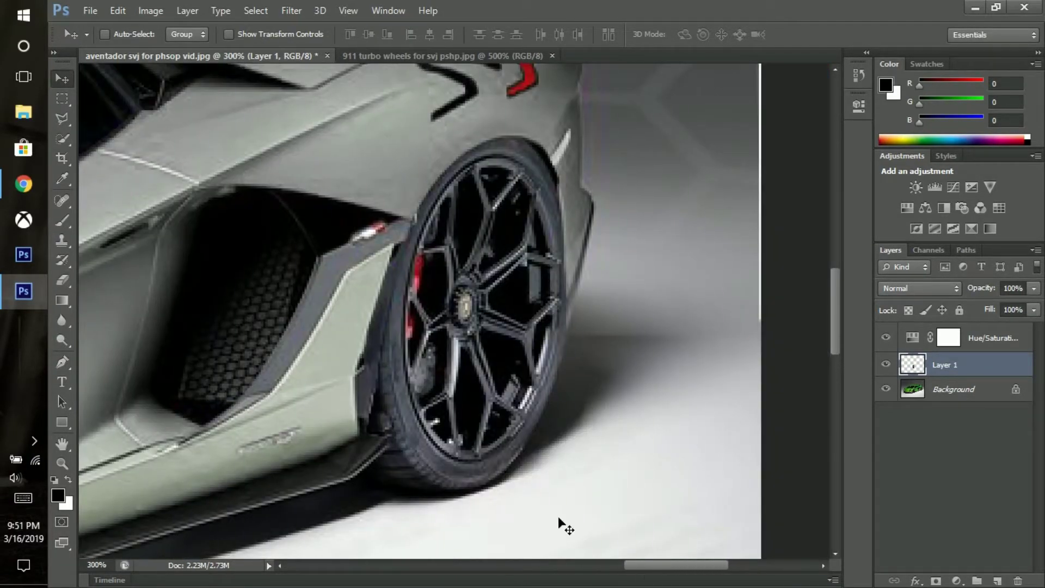
key("ctrl+v")
Place the pasted wheel half-transparent over the rear wheel, stretch it over the rim, then restore 100% opacity
left_click(118, 10)
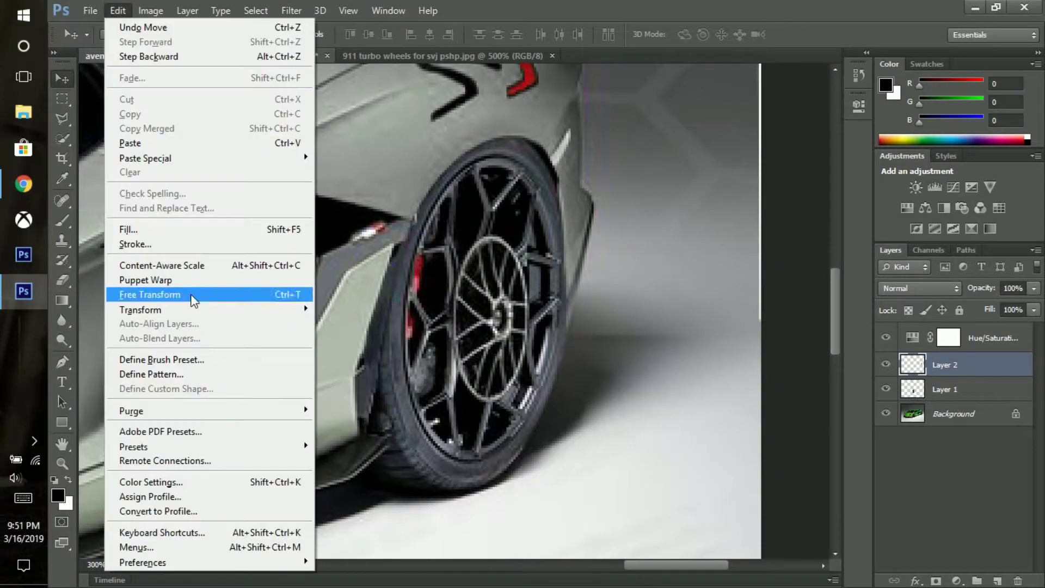
left_click(234, 294)
key("Return")
left_click(1013, 288)
type("50")
key("Return")
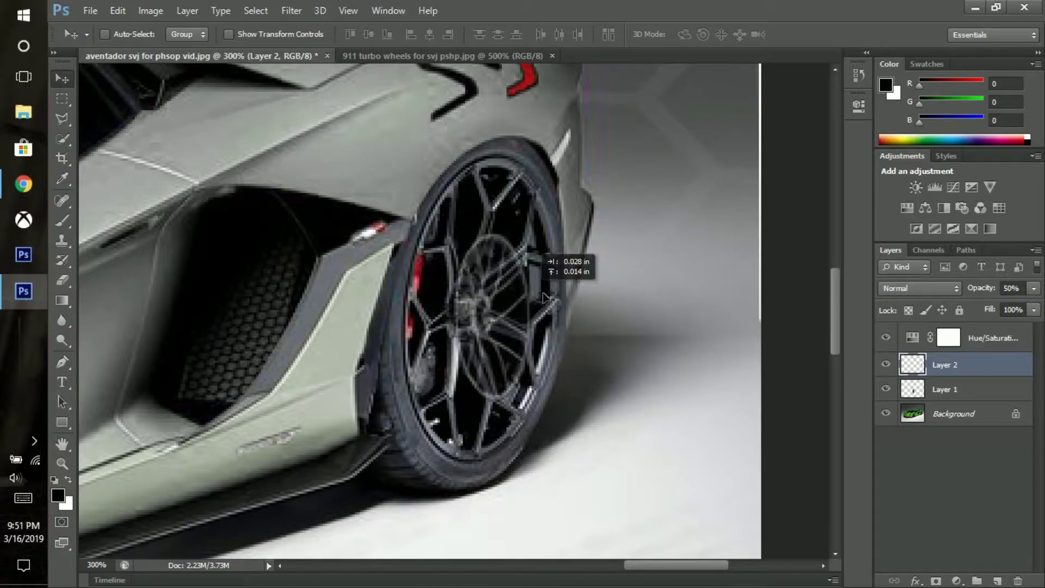
left_click_drag(544, 293, 466, 275)
left_click_drag(520, 226, 531, 154)
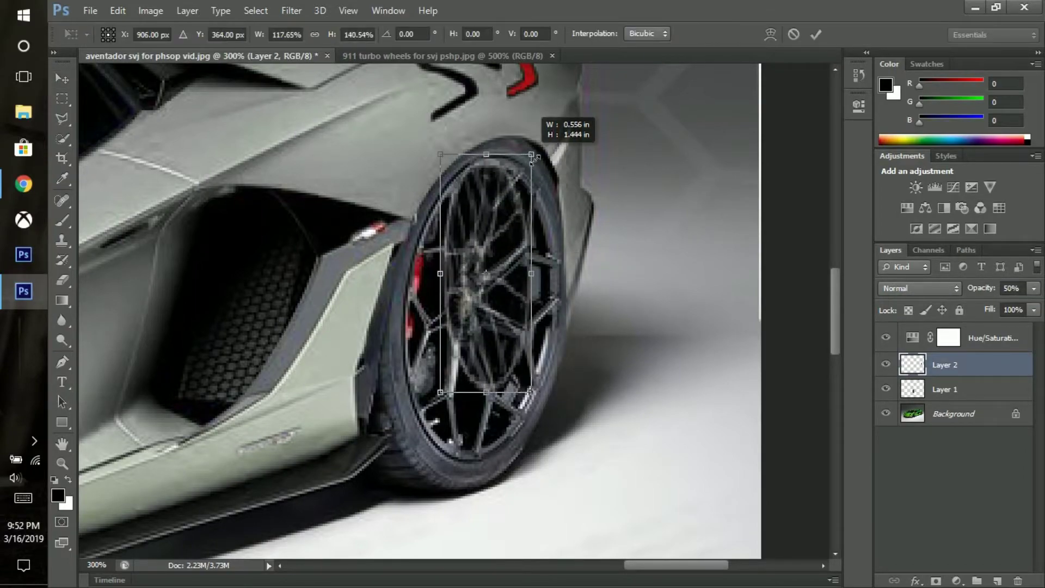
left_click_drag(440, 392, 444, 466)
type("100")
key("Return")
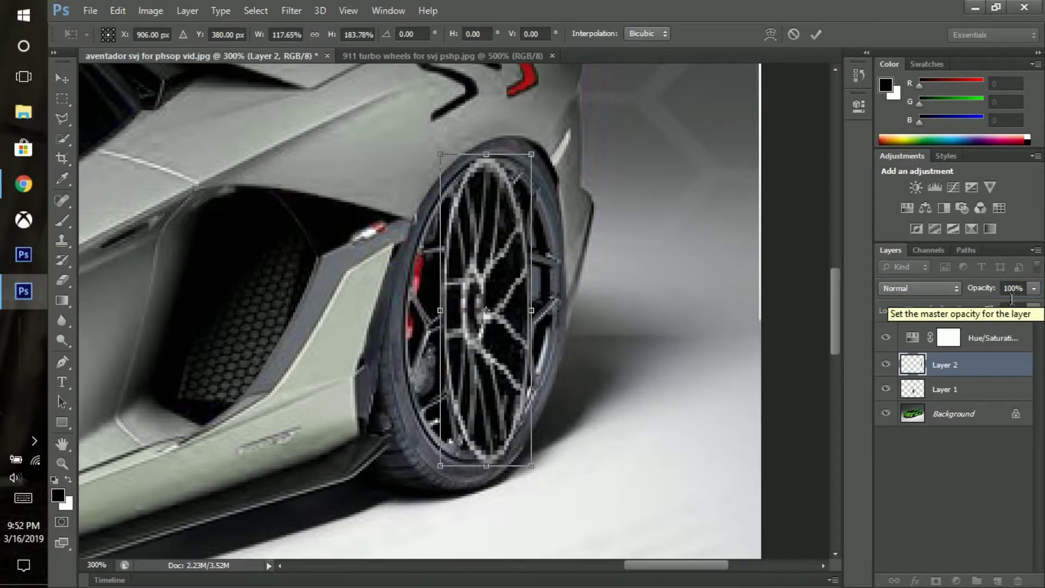
Adjust the wheel's corners and sides to fit the rear rim
left_click_drag(531, 154, 570, 163)
mouse_move(440, 159)
left_mouse_down()
mouse_move(404, 158)
mouse_move(413, 159)
left_mouse_up()
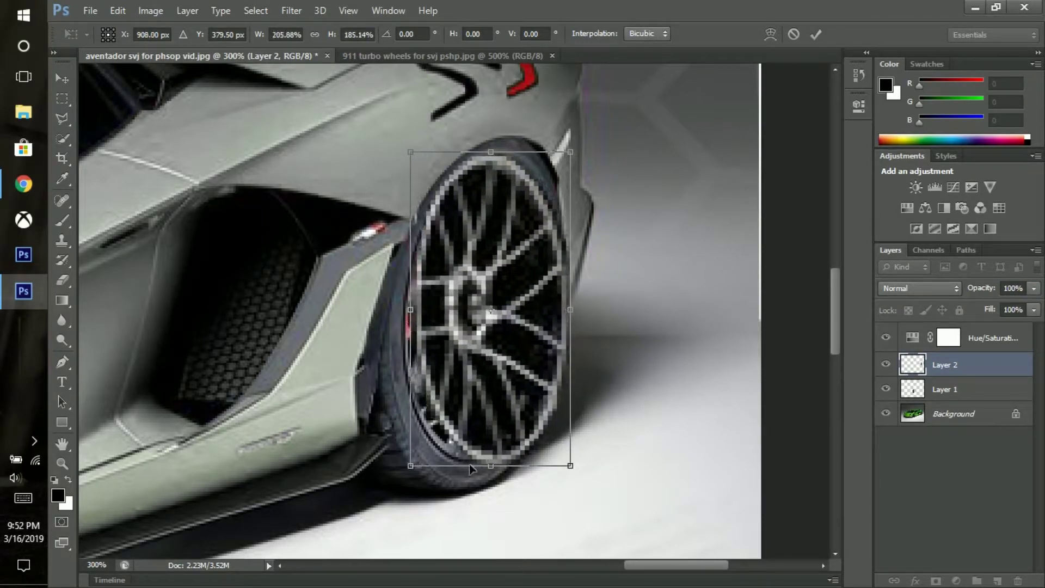
left_click_drag(413, 461, 407, 476)
left_click_drag(574, 322, 564, 316)
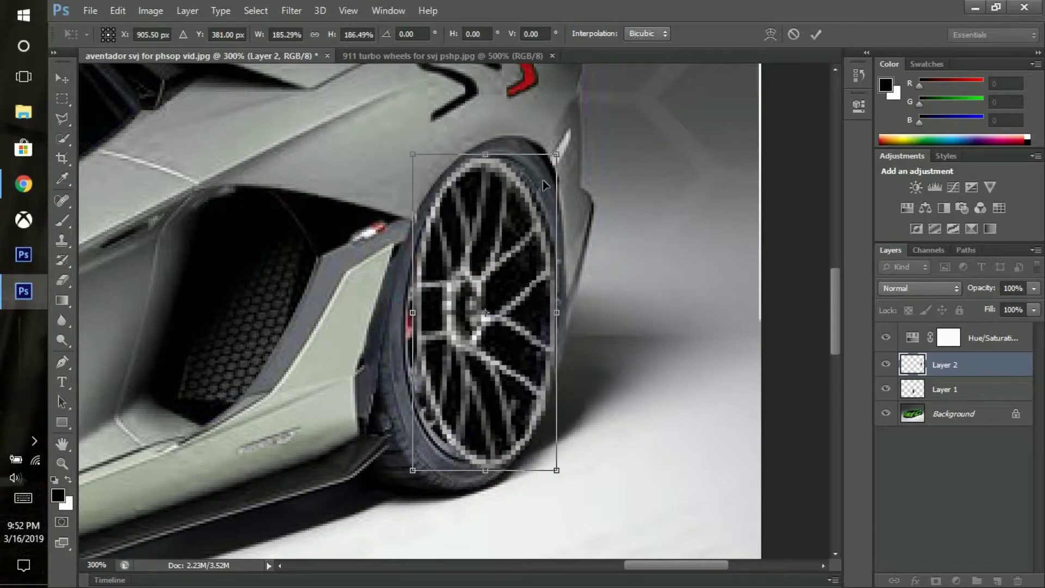
left_click_drag(404, 470, 406, 477)
left_click(816, 34)
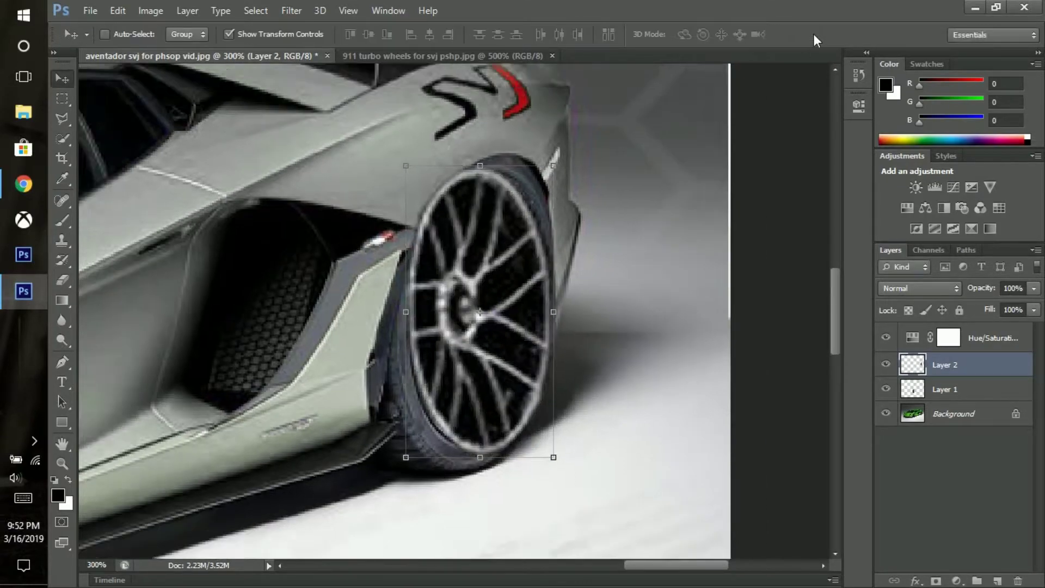
key("ctrl+0")
key("ctrl+1")
key("ctrl+plus")
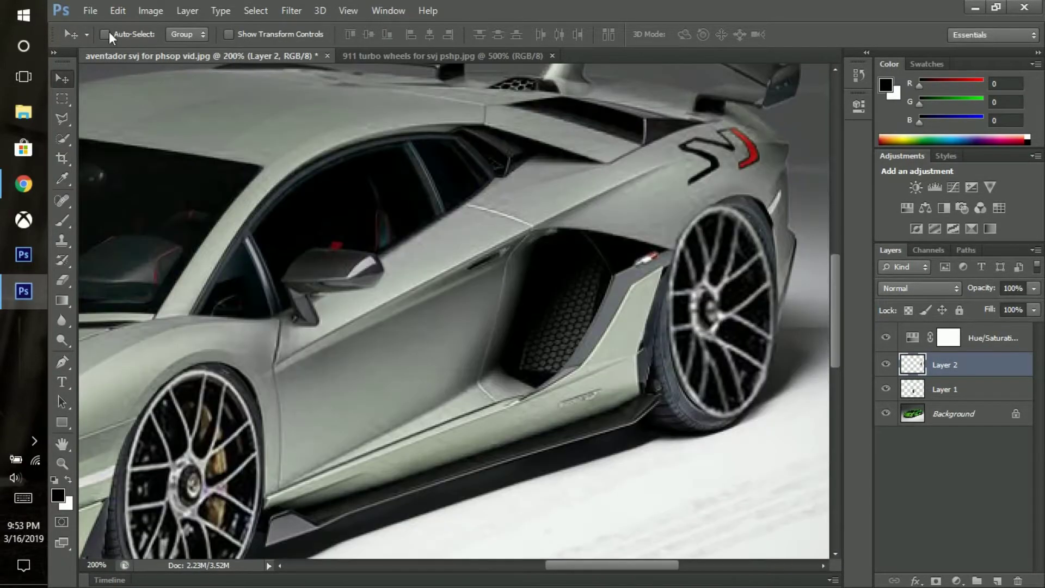
Apply a perspective reshape to the rear wheel
left_click(117, 10)
left_click(348, 388)
left_click_drag(785, 311, 784, 297)
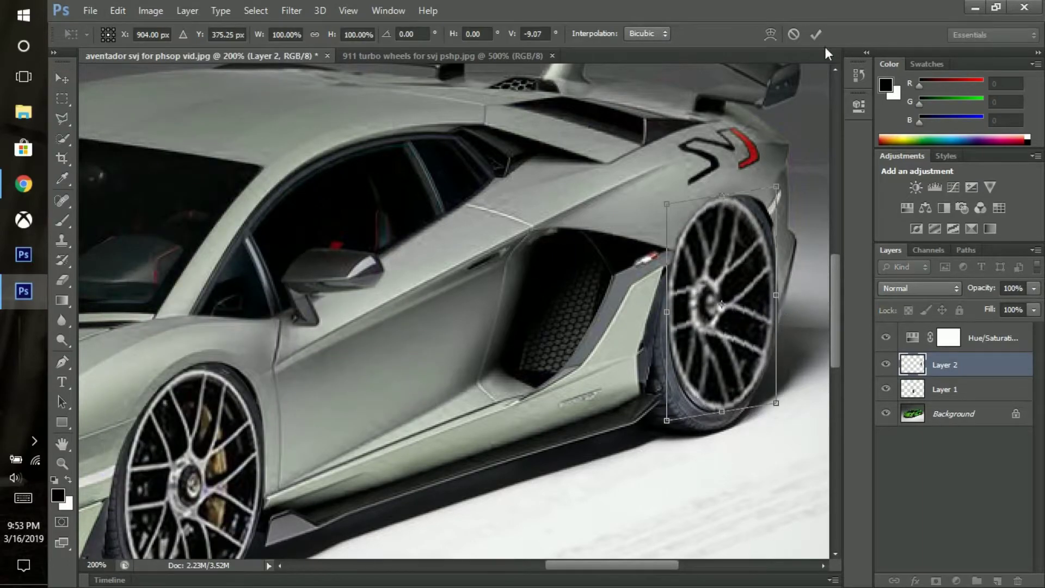
key("Return")
scroll(732, 335, "right", 5)
Narrow the rear wheel, raise its bottom edge, and enlarge it left and downward to fit the arch
key("ctrl+plus")
key("ctrl+t")
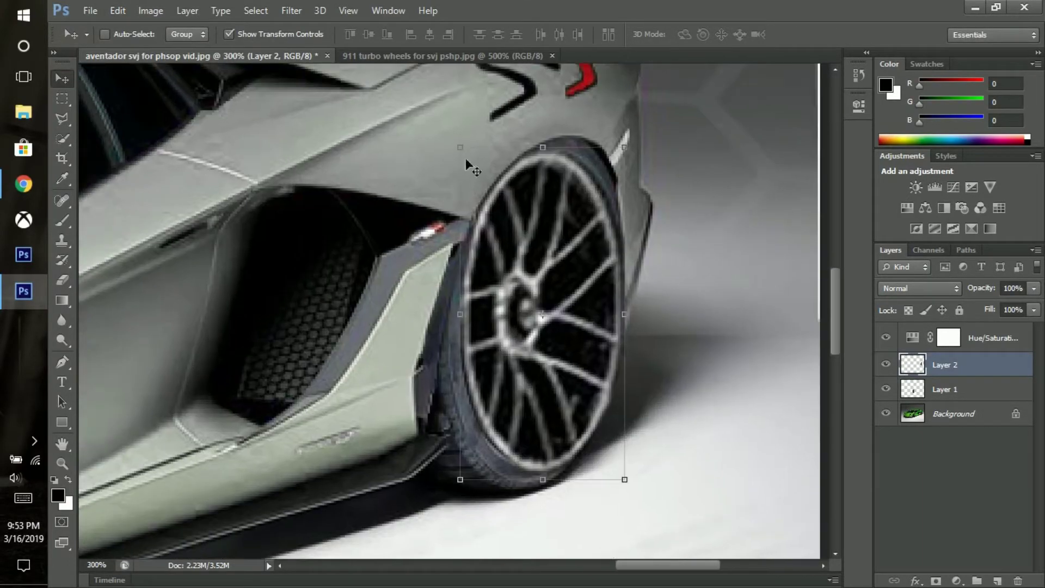
left_click_drag(462, 146, 483, 149)
left_click_drag(555, 477, 555, 461)
left_click_drag(483, 307, 469, 308)
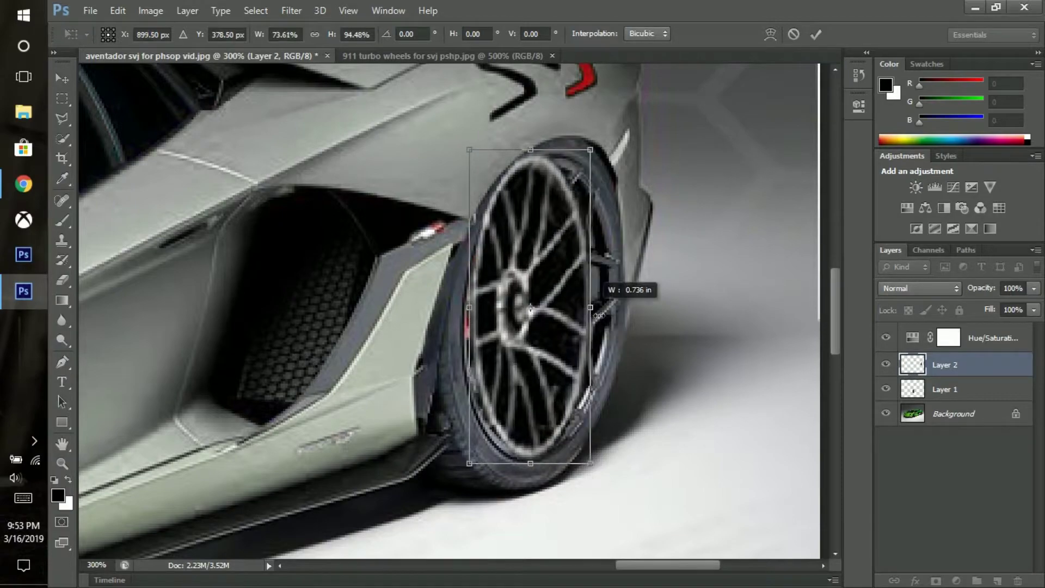
left_click_drag(595, 308, 618, 308)
left_click_drag(469, 463, 459, 488)
left_click(816, 34)
Widen and tilt the rear wheel to match the arch's angle
left_click_drag(621, 152, 635, 151)
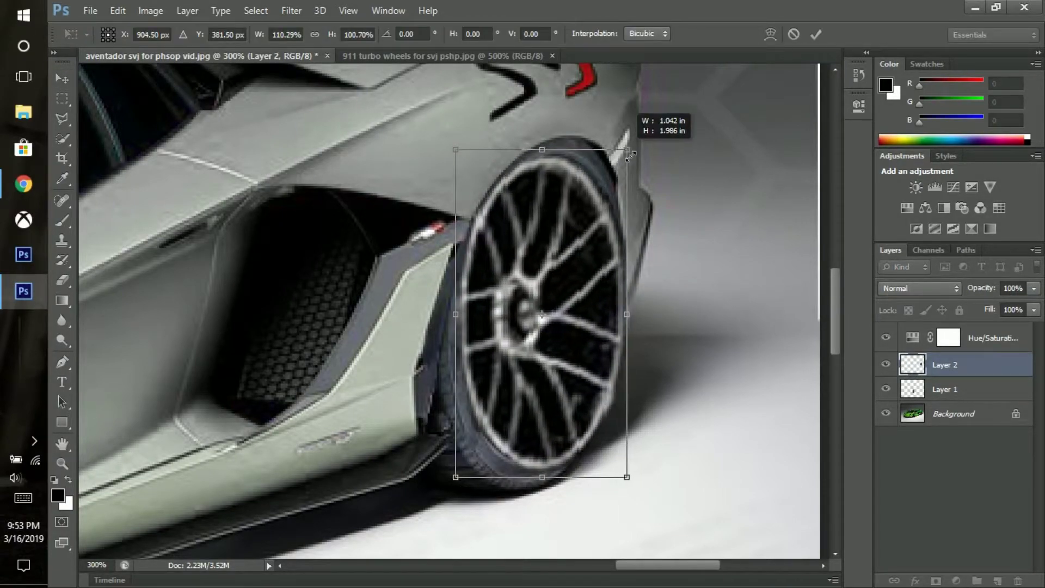
left_click_drag(632, 310, 620, 311)
left_click_drag(544, 141, 545, 147)
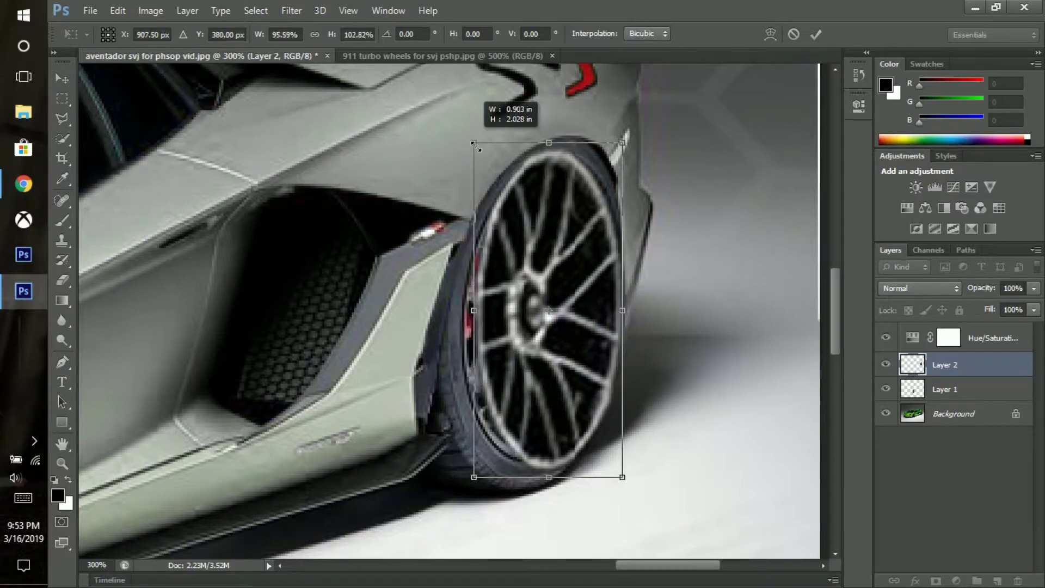
left_click_drag(461, 479, 469, 484)
key("Return")
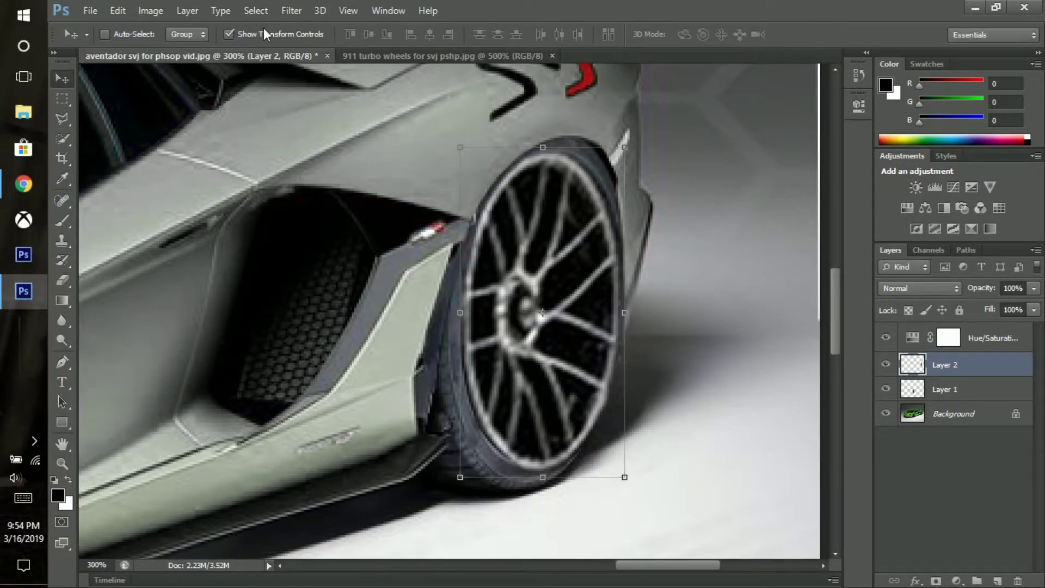
key("ctrl+minus")
key("ctrl+minus")
key("ctrl+plus")
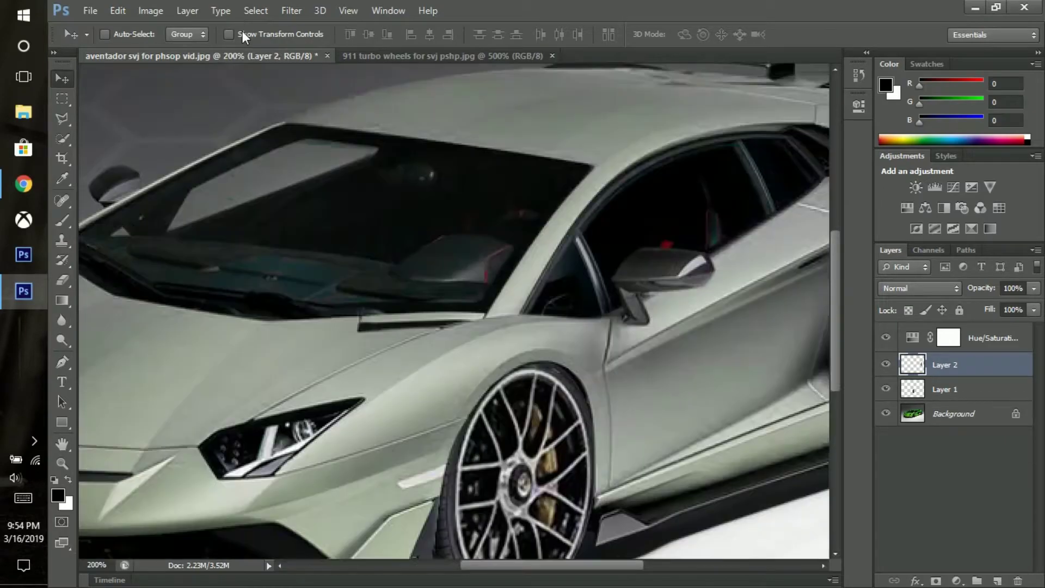
left_click_drag(513, 565, 458, 565)
left_click_drag(836, 351, 835, 368)
Outline the nose vent with the Polygonal Lasso and target the Background layer
key("l")
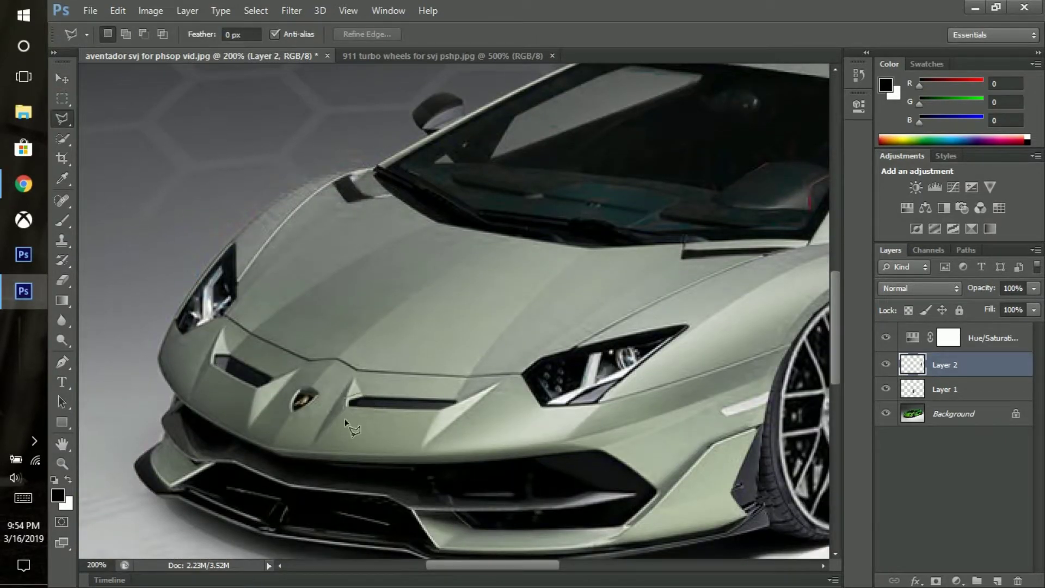
left_click(359, 393)
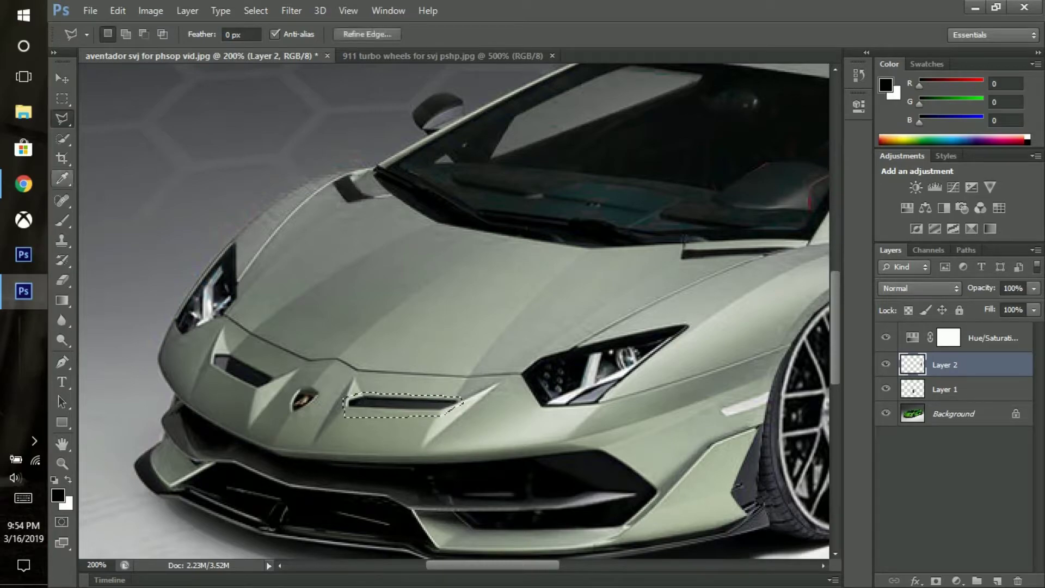
key("shift+j")
left_click(389, 403)
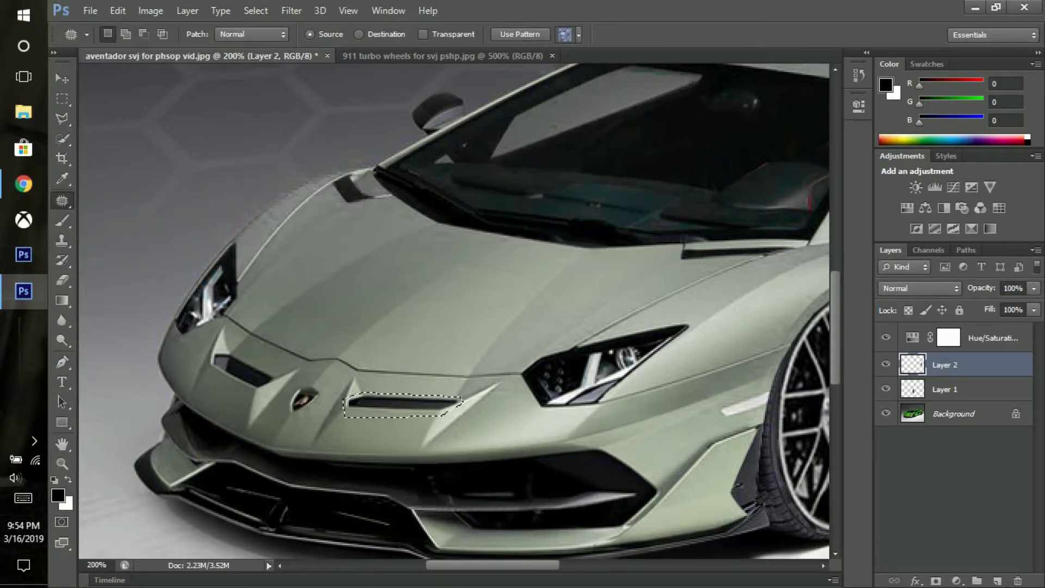
left_click(574, 236)
key("alt+comma")
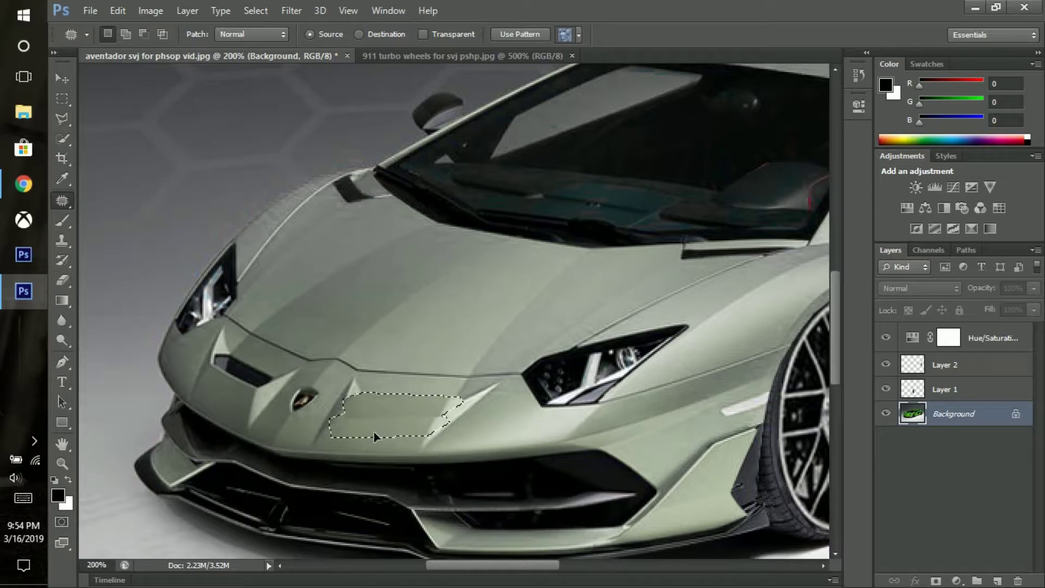
Preview the image in Save for Web, then zoom back in on the nose vent
key("ctrl+minus")
key("alt+f")
key("Escape")
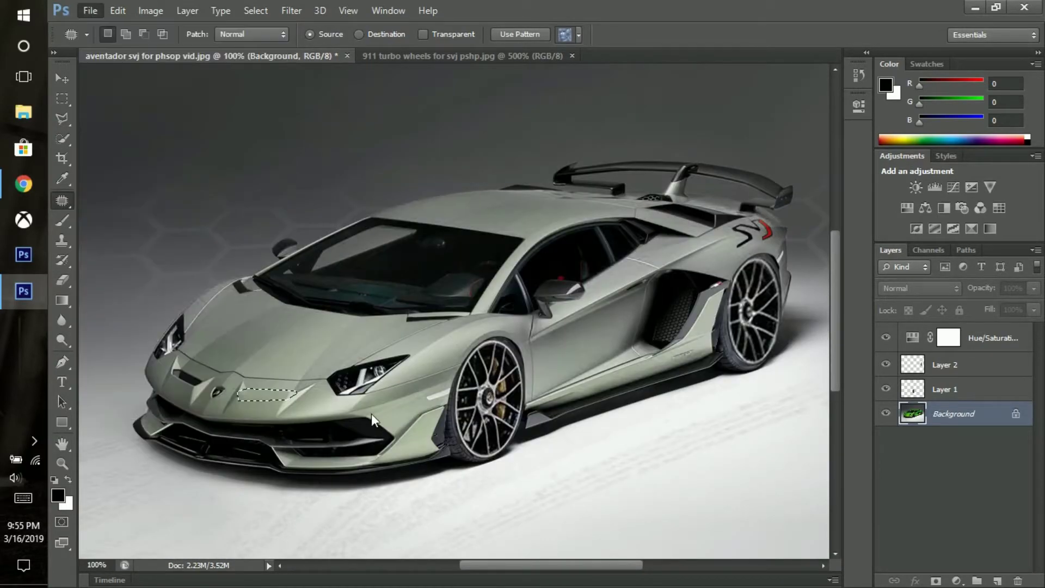
key("ctrl+alt+shift+s")
key("Escape")
key("ctrl+plus")
key("ctrl+plus")
left_click_drag(530, 556, 774, 374)
Spot-heal over the selected nose vent and re-check the result in the web preview
key("shift+j")
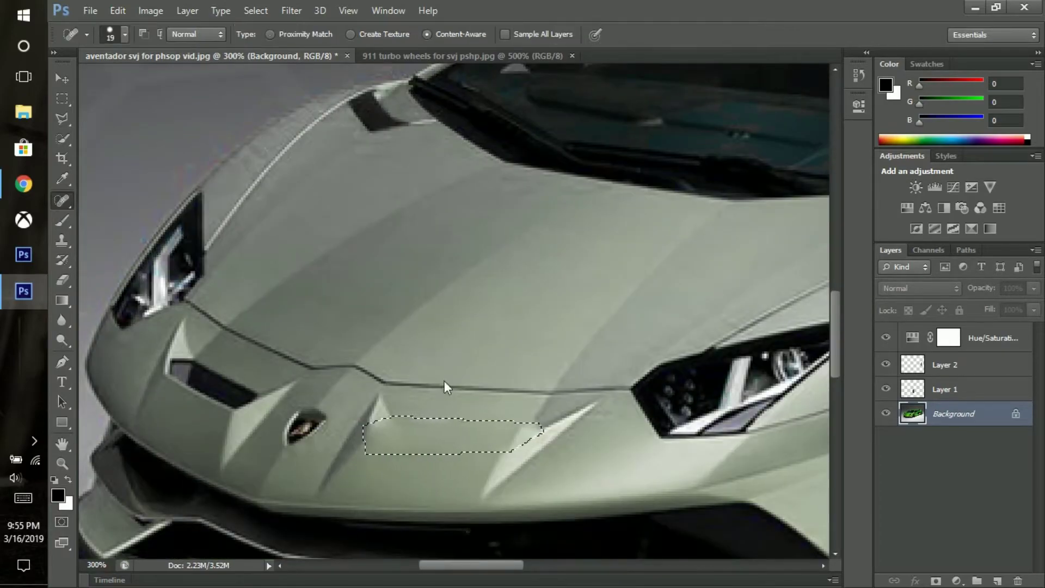
left_click_drag(376, 436, 555, 444)
key("ctrl+minus")
key("ctrl+plus")
left_click(90, 10)
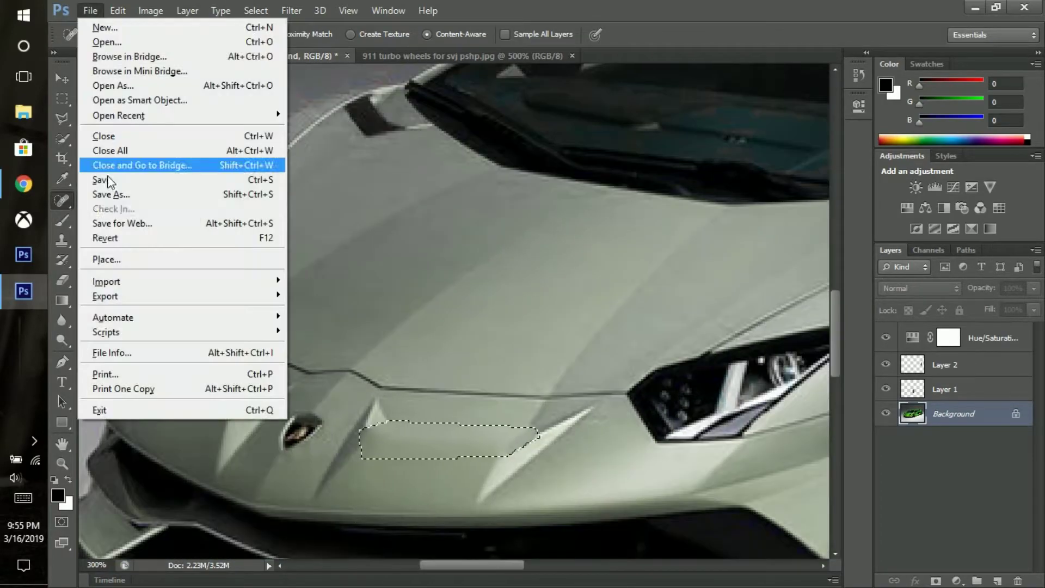
left_click(113, 222)
left_click(743, 547)
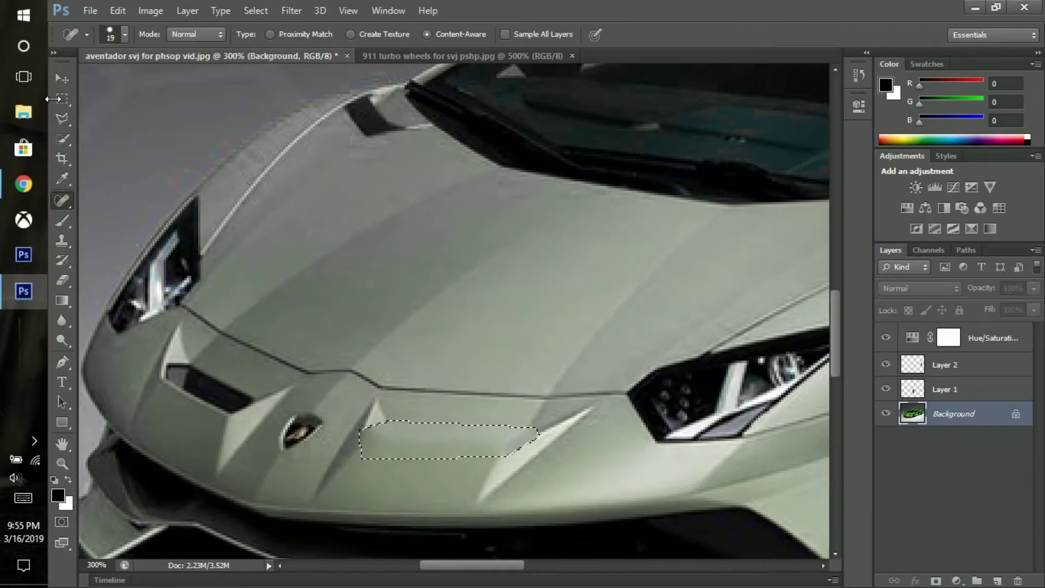
Select the remaining vent area beside the badge and spot-heal it smooth
key("l")
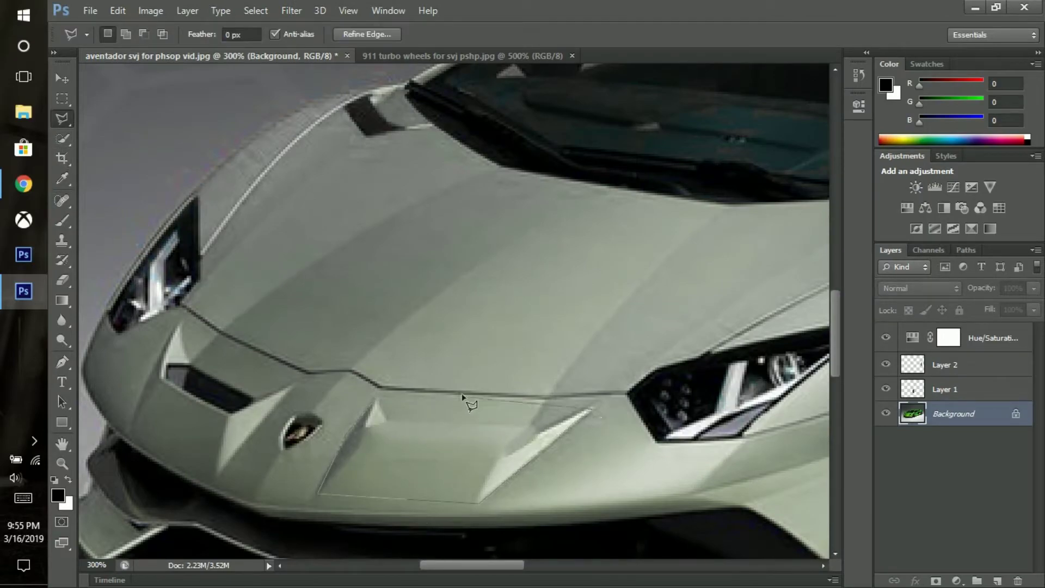
left_click(375, 400)
left_click(62, 200)
left_click_drag(349, 452, 402, 430)
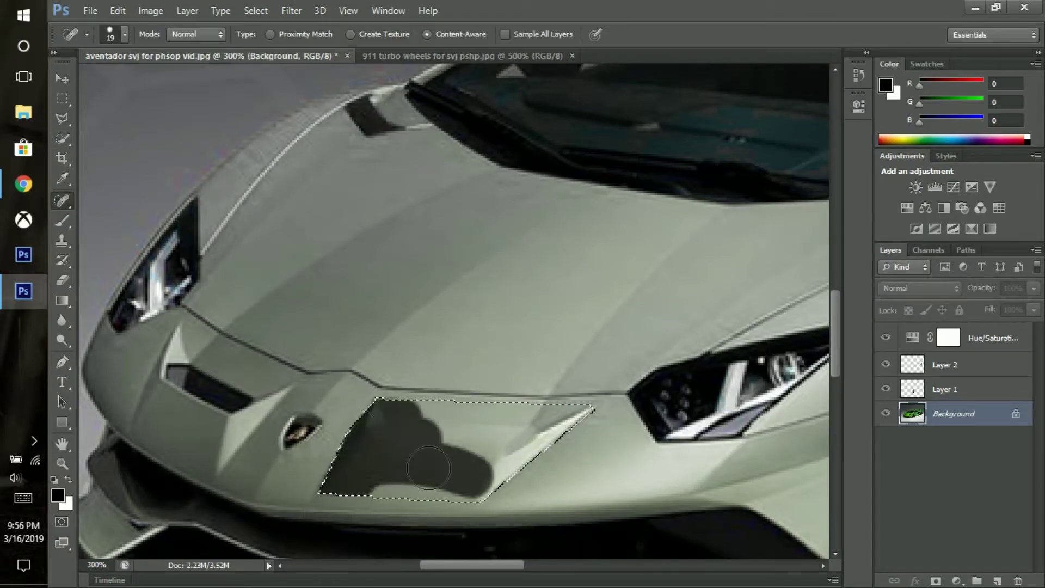
scroll(596, 377, "down", 3)
scroll(388, 370, "up", 3)
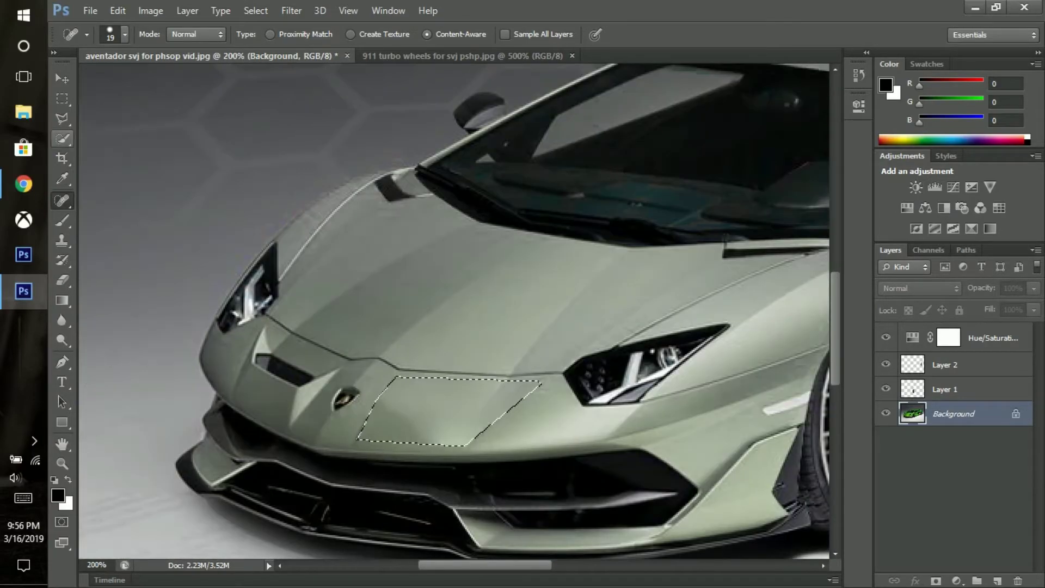
key("l")
scroll(349, 355, "up", 2)
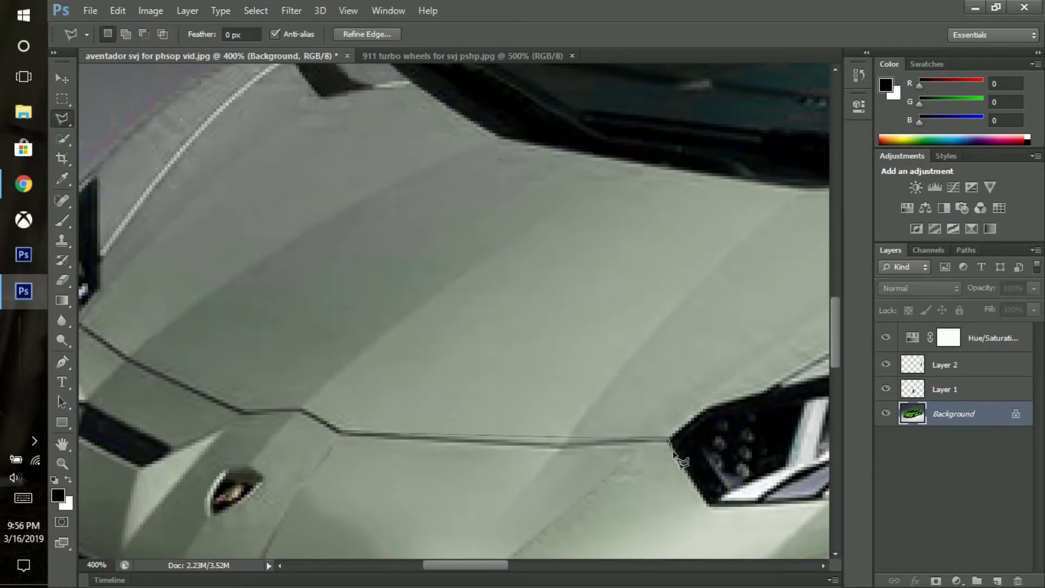
Enclose the front nose panel, between both headlights and down to the splitter edge, with the Polygonal Lasso
left_click_drag(712, 509, 639, 492)
scroll(752, 482, "down", 2)
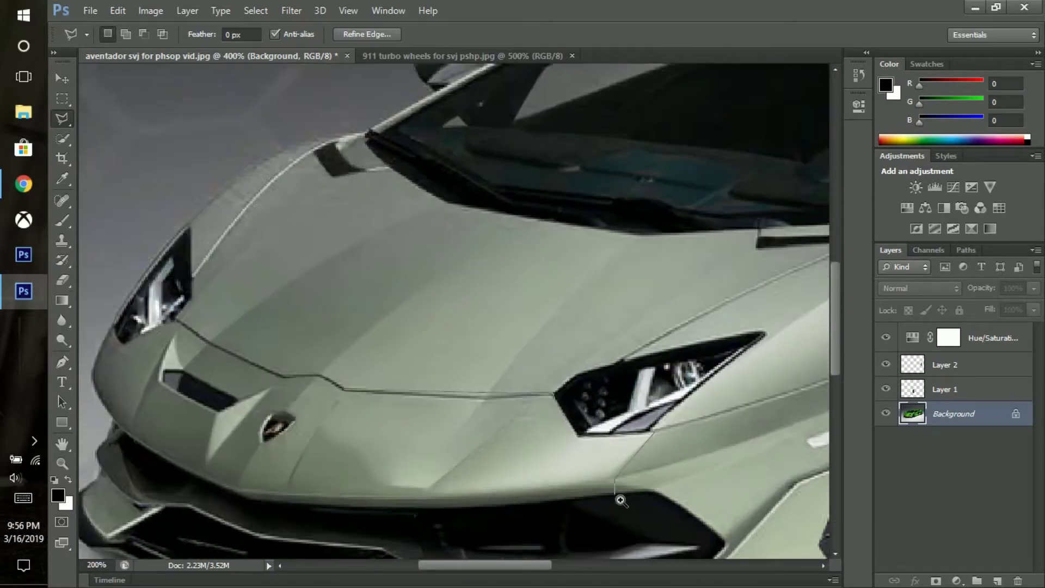
scroll(619, 495, "up", 2)
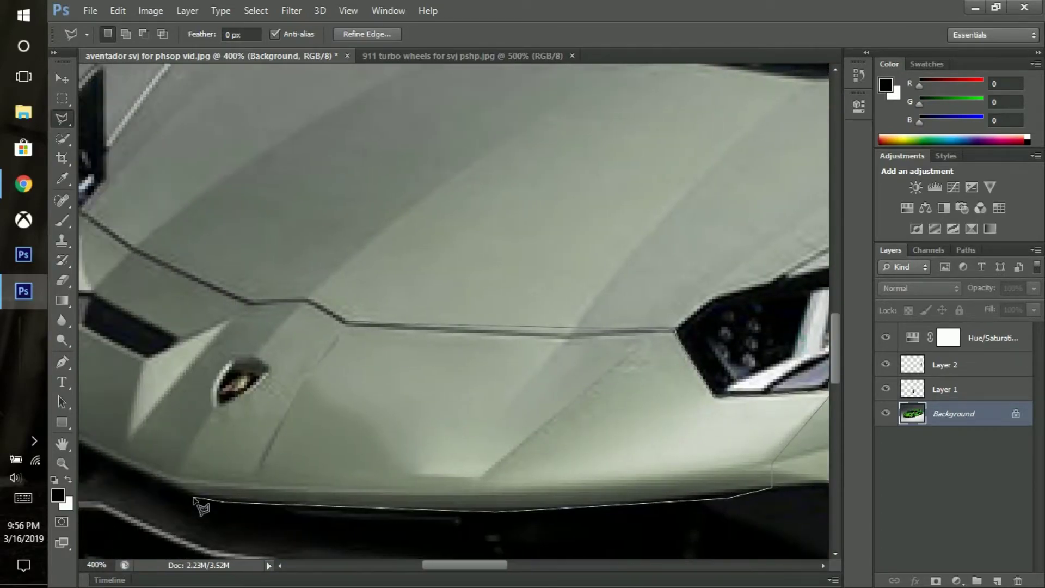
left_click(194, 488)
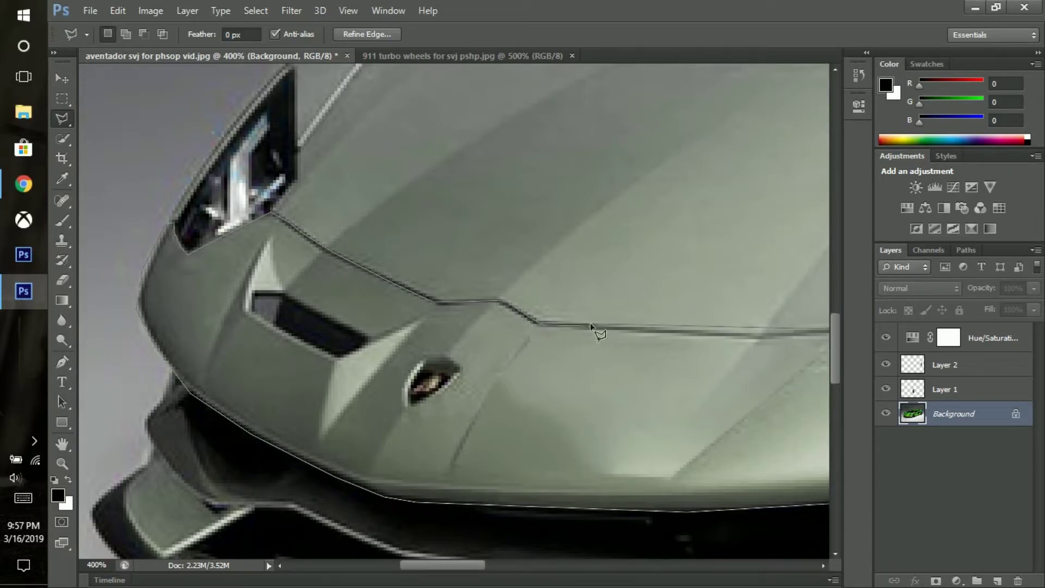
scroll(591, 325, "right", 3)
scroll(506, 327, "up", 1)
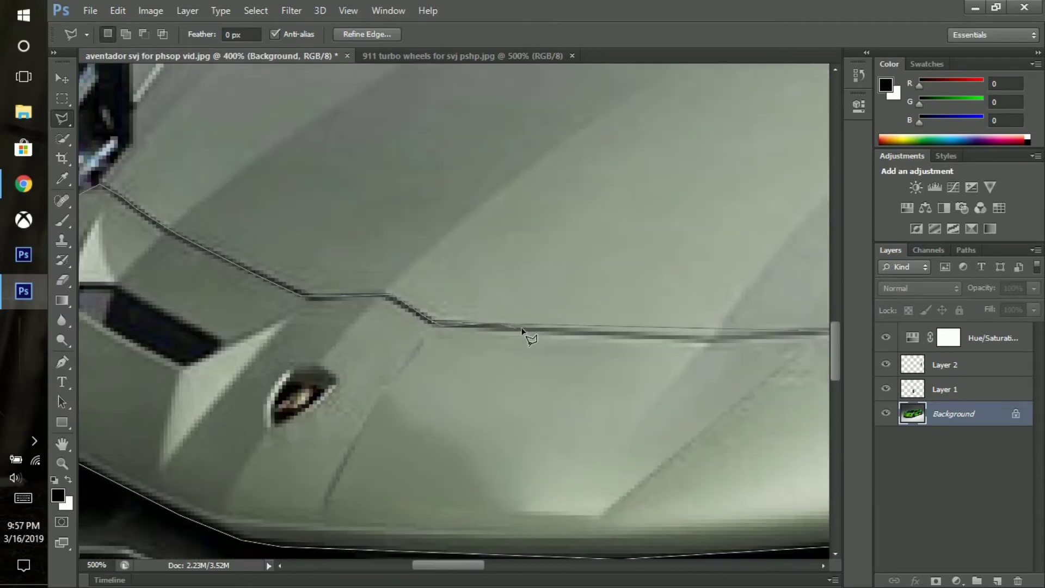
double_click(428, 323)
scroll(433, 326, "down", 3)
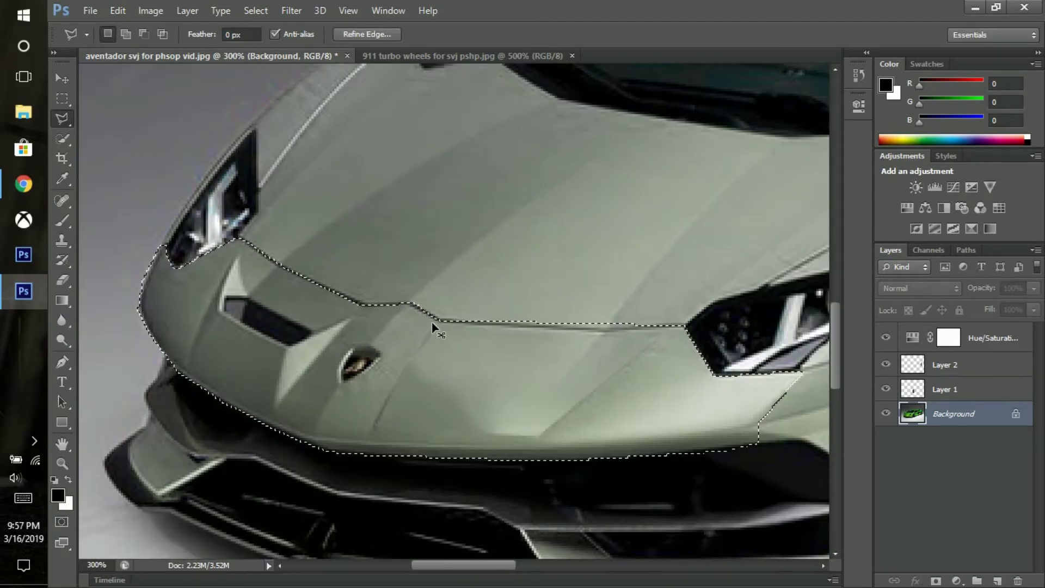
scroll(432, 327, "down", 2)
key("j")
left_click(125, 33)
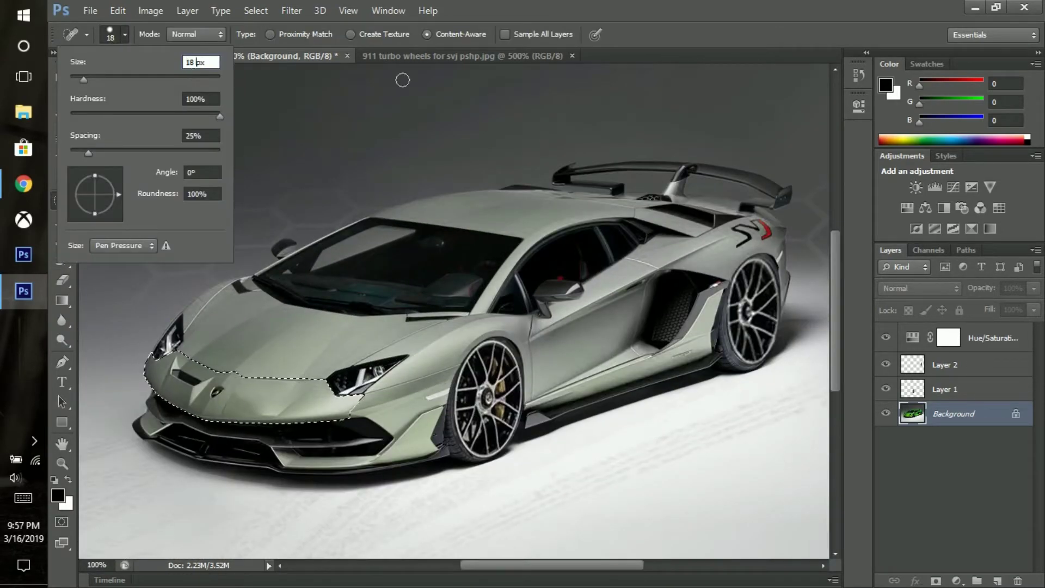
Spot-heal across the selected nose panel with a size-58 brush
type("5")
key("Return")
mouse_move(349, 392)
left_mouse_down()
mouse_move(174, 381)
mouse_move(199, 390)
left_mouse_up()
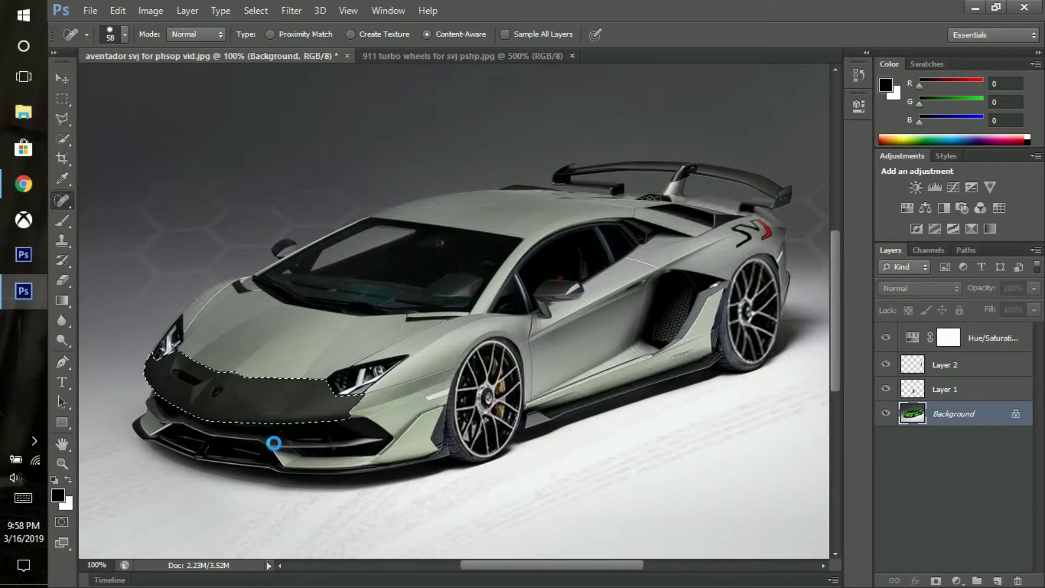
right_click(62, 201)
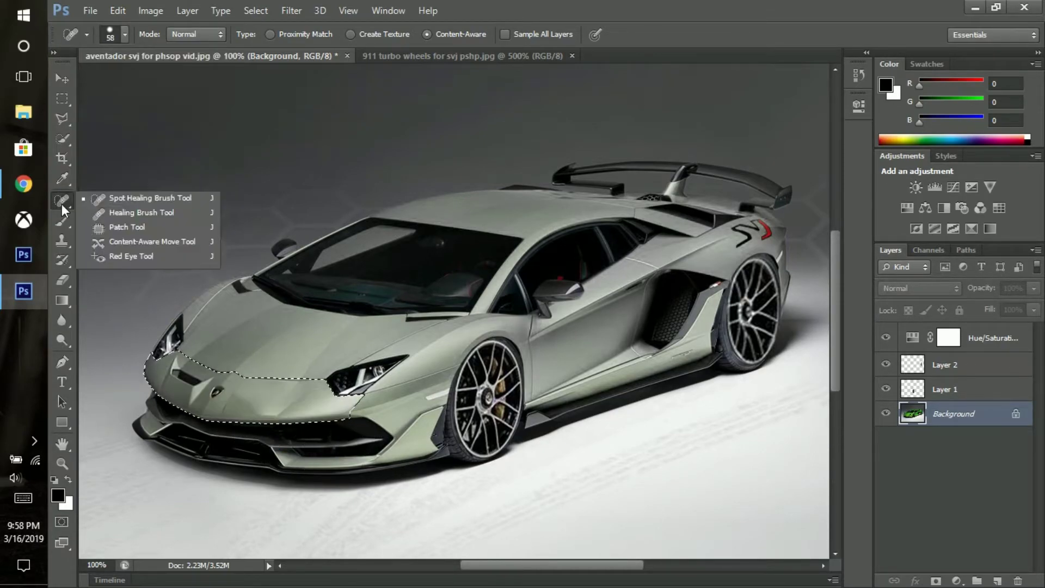
left_click(130, 222)
key("ctrl+plus")
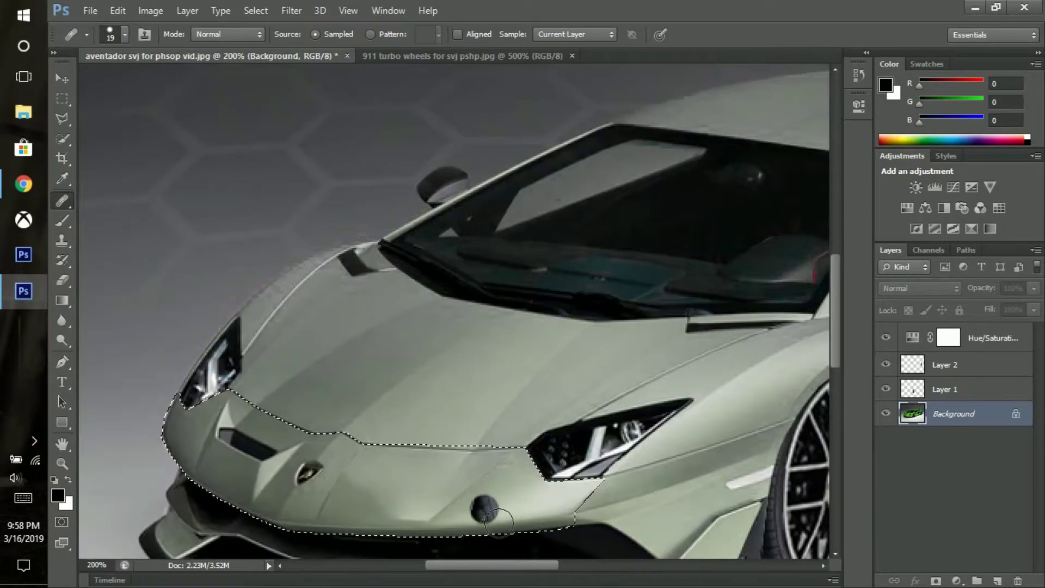
Duplicate the Background layer to create a Background copy
left_click(941, 340)
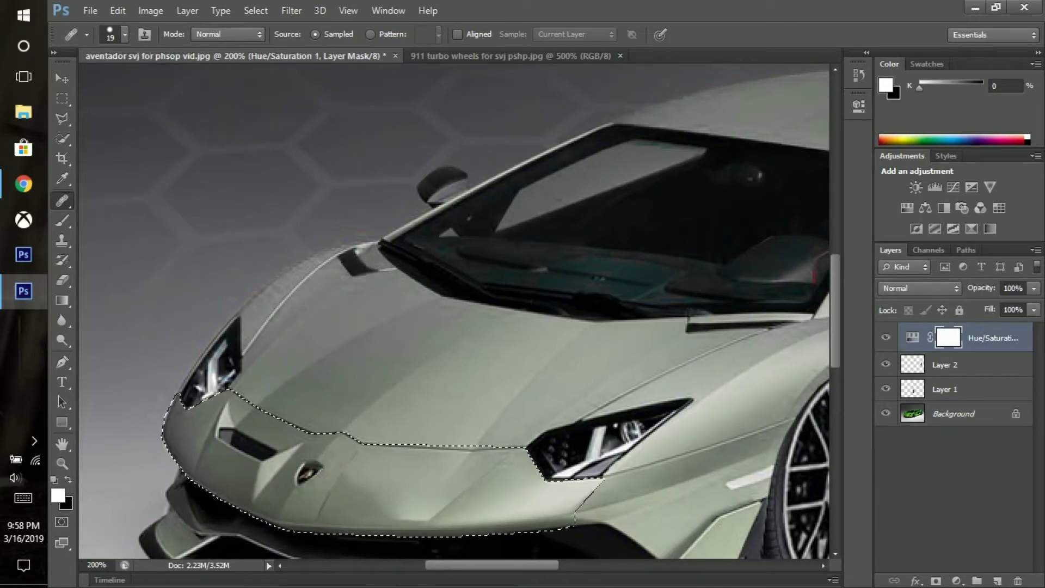
right_click(913, 414)
right_click(954, 414)
left_click(887, 276)
left_click(747, 272)
left_click(954, 438)
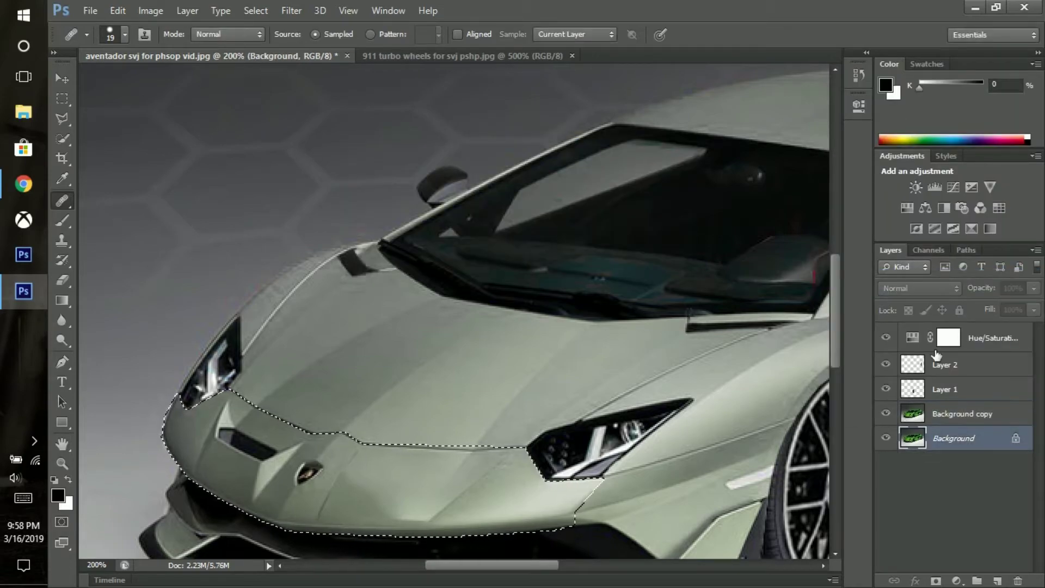
left_click(936, 338)
Delete the original Background layer and move Background copy between Layer 2 and Layer 1
left_click(934, 438)
key("Delete")
key("Escape")
right_click(984, 439)
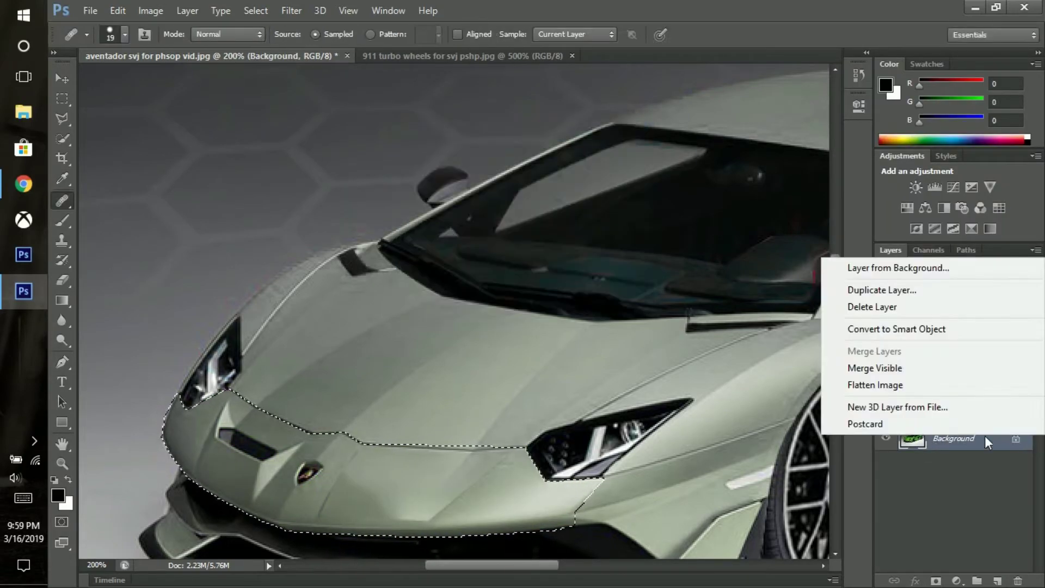
left_click(892, 307)
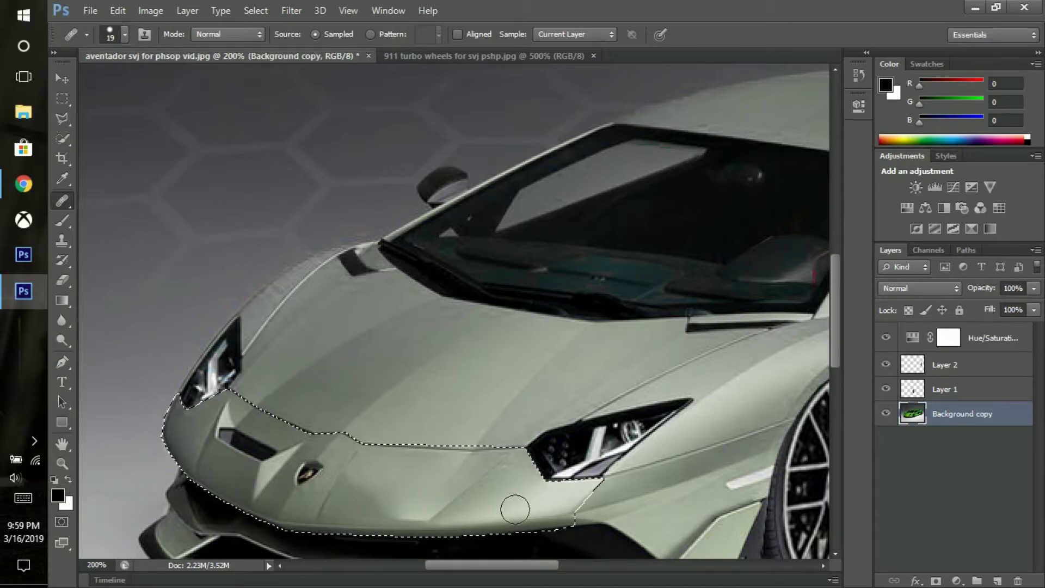
left_click_drag(929, 413, 936, 382)
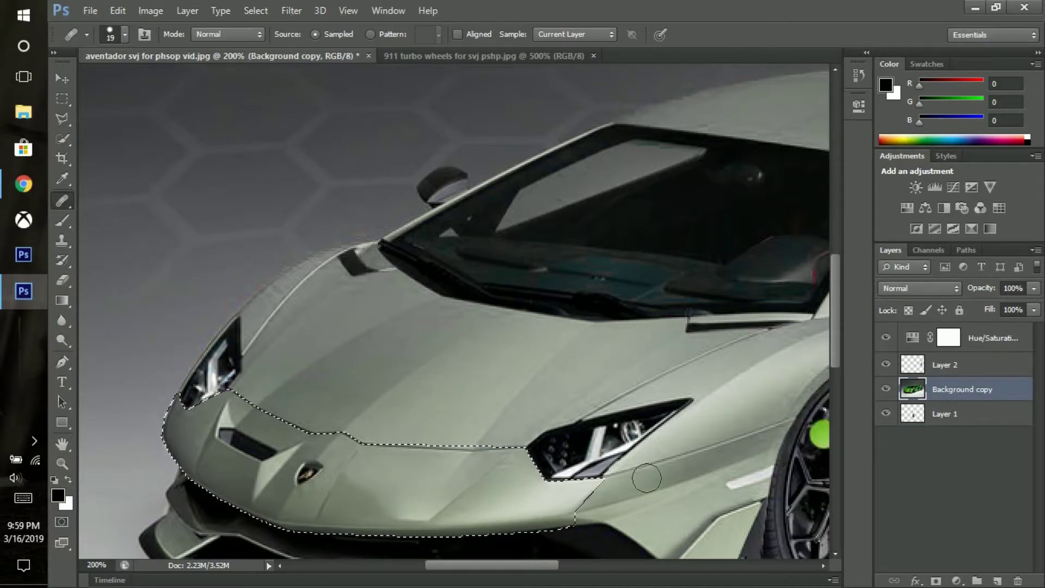
Heal the lower bumper area inside the selection and check the result
mouse_move(646, 478)
left_mouse_down()
mouse_move(455, 494)
mouse_move(562, 522)
mouse_move(343, 468)
left_mouse_up()
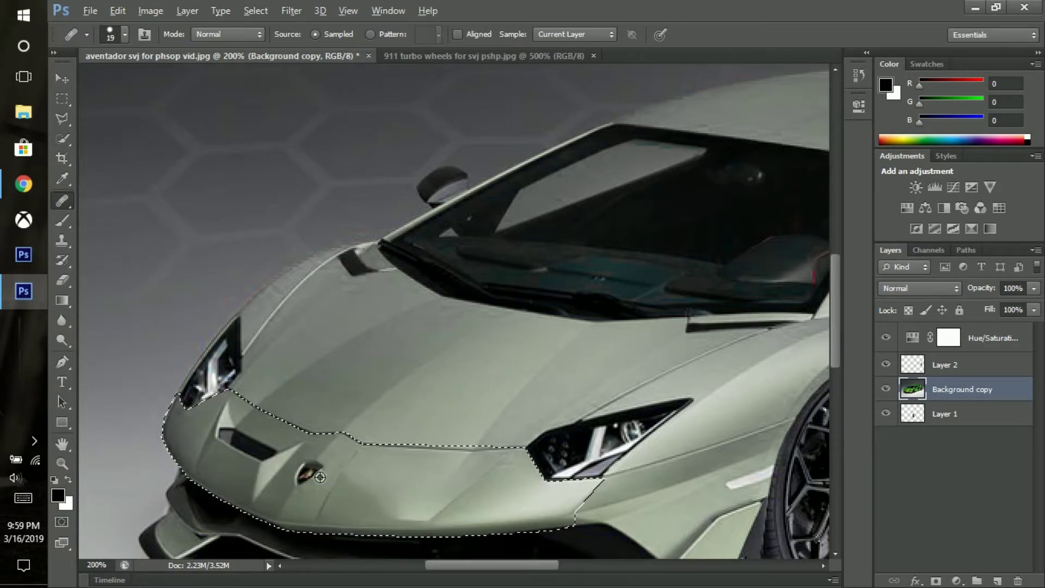
left_click_drag(330, 500, 590, 528)
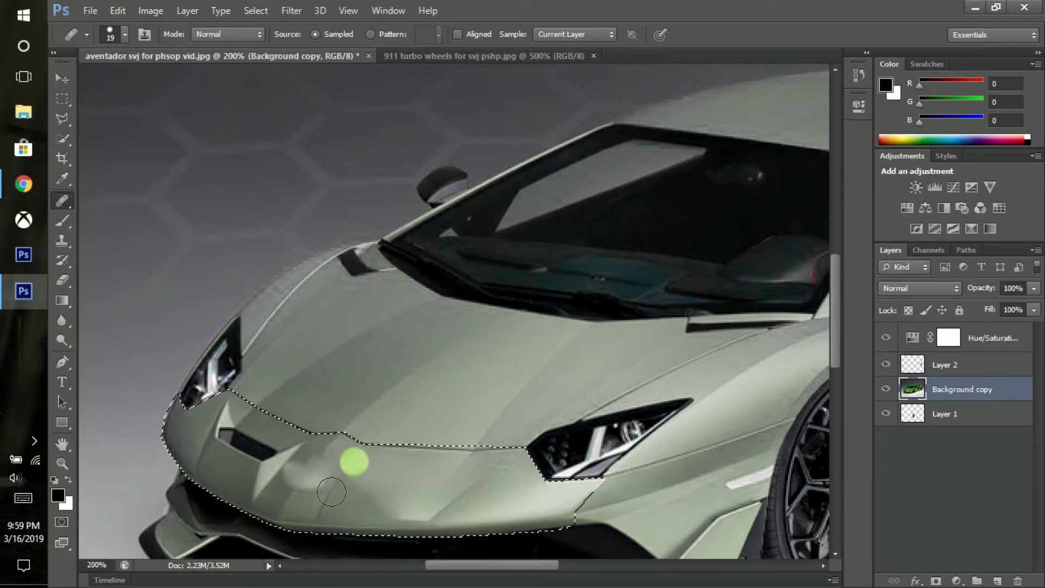
key("ctrl+minus")
key("ctrl+plus")
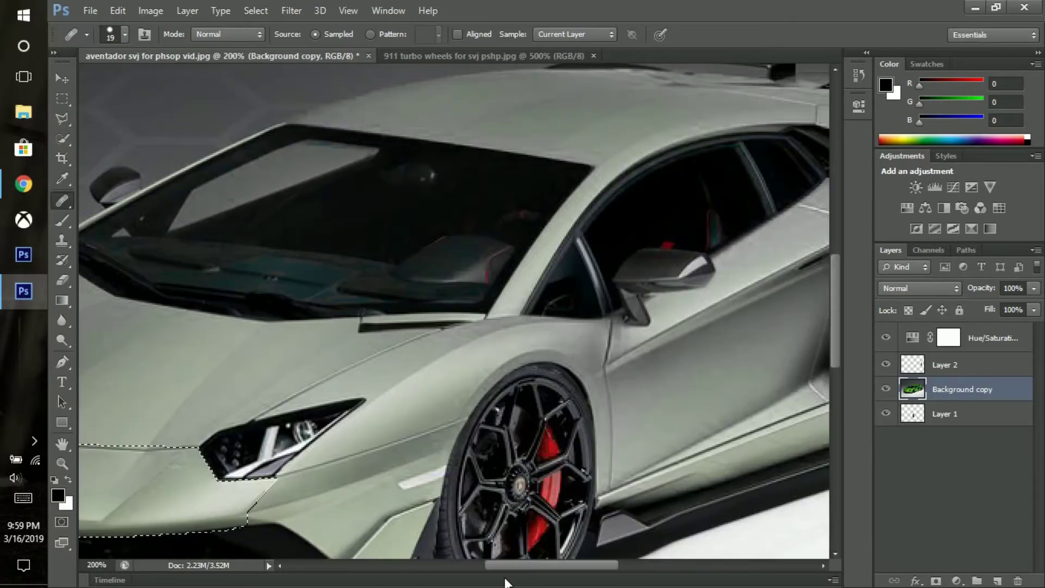
Spot-heal the dark vent on the bumper and clear its selection
key("l")
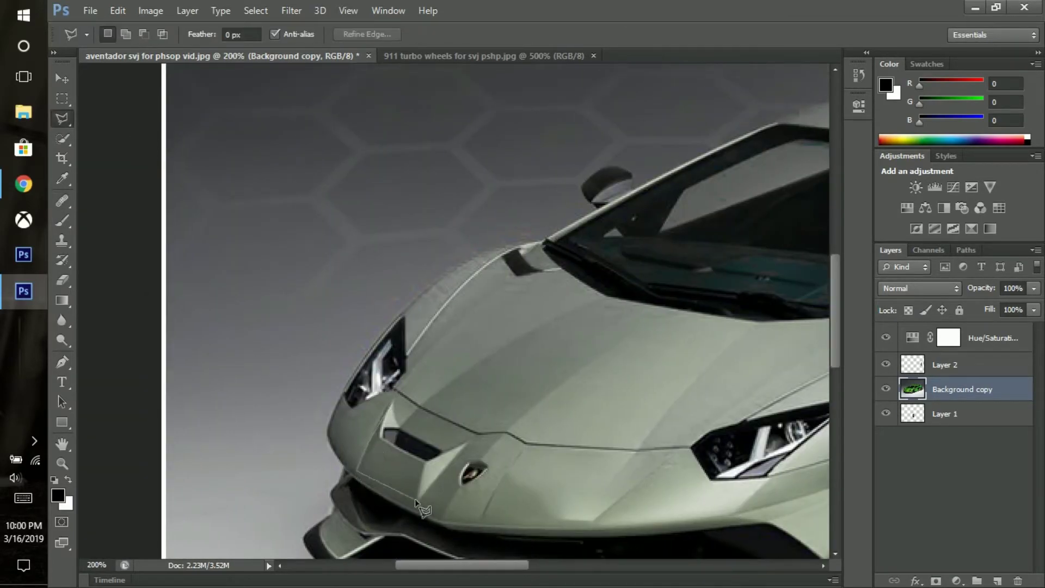
key("j")
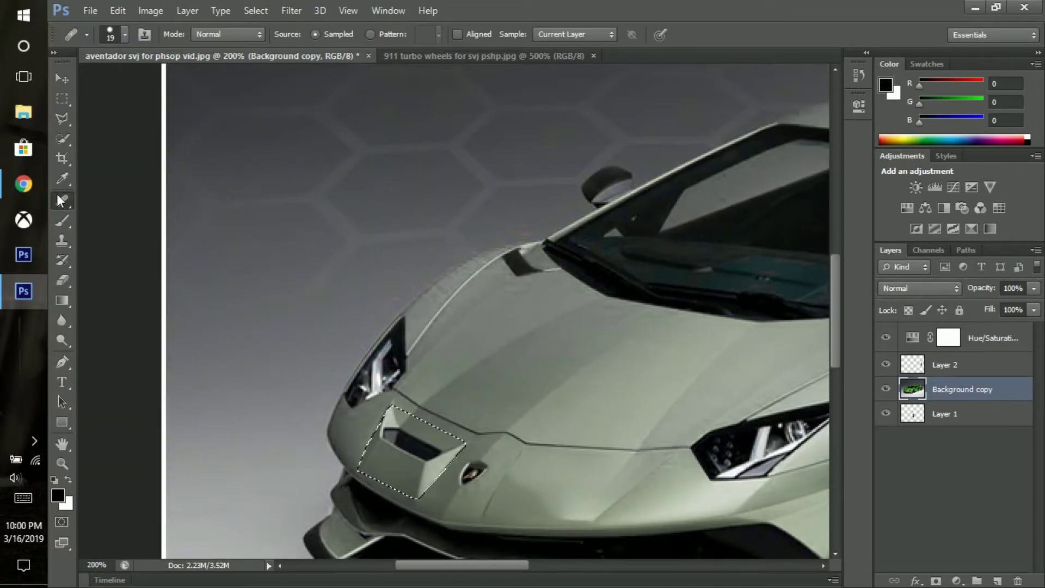
left_click_drag(390, 435, 444, 460)
key("l")
key("ctrl+d")
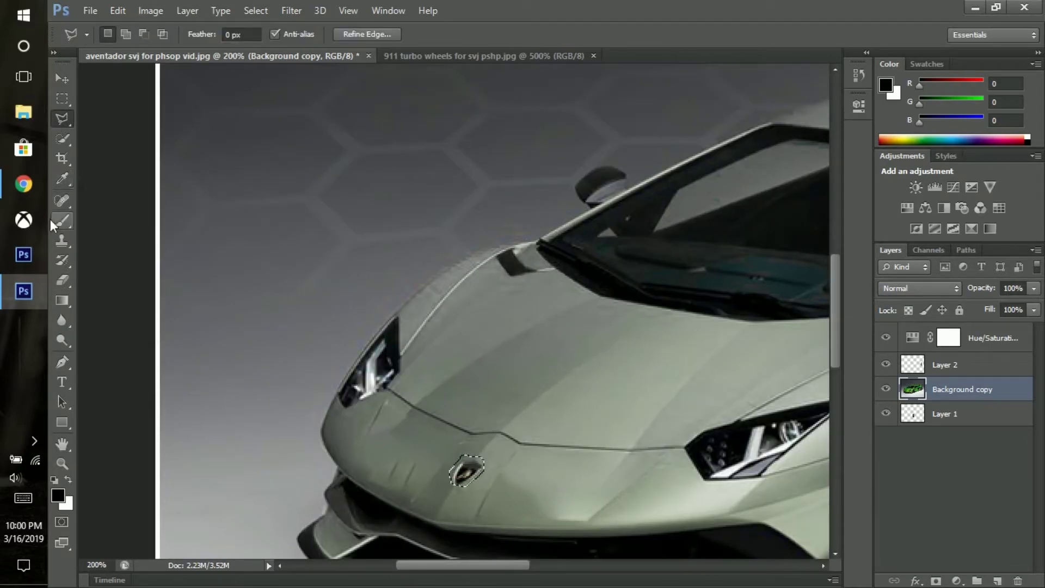
Try the Patch Tool, then spot-heal a mark on the bumper
right_click(63, 201)
left_click(120, 223)
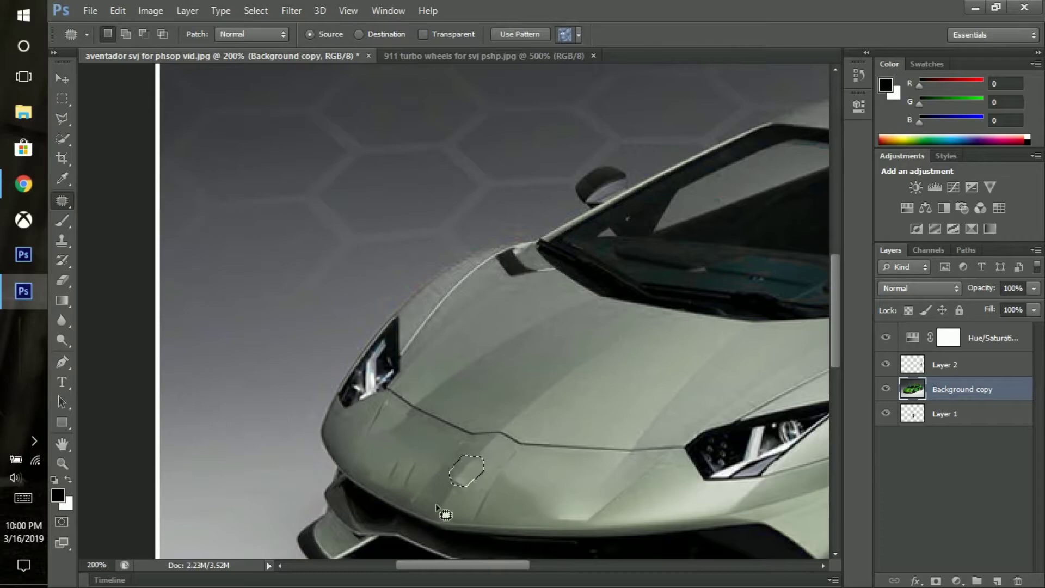
key("ctrl+0")
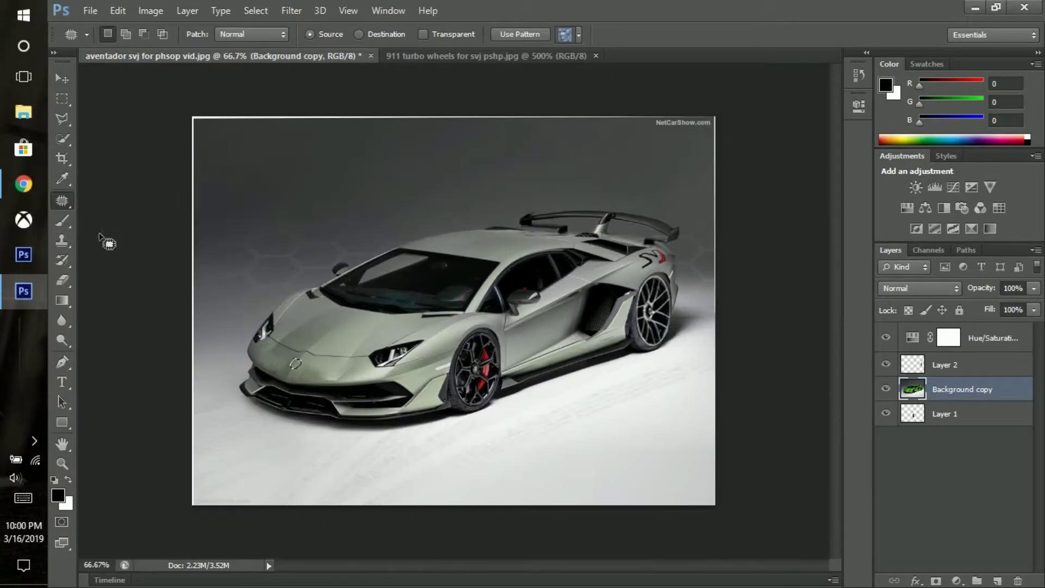
key("l")
key("ctrl+plus")
key("ctrl+plus")
key("ctrl+plus")
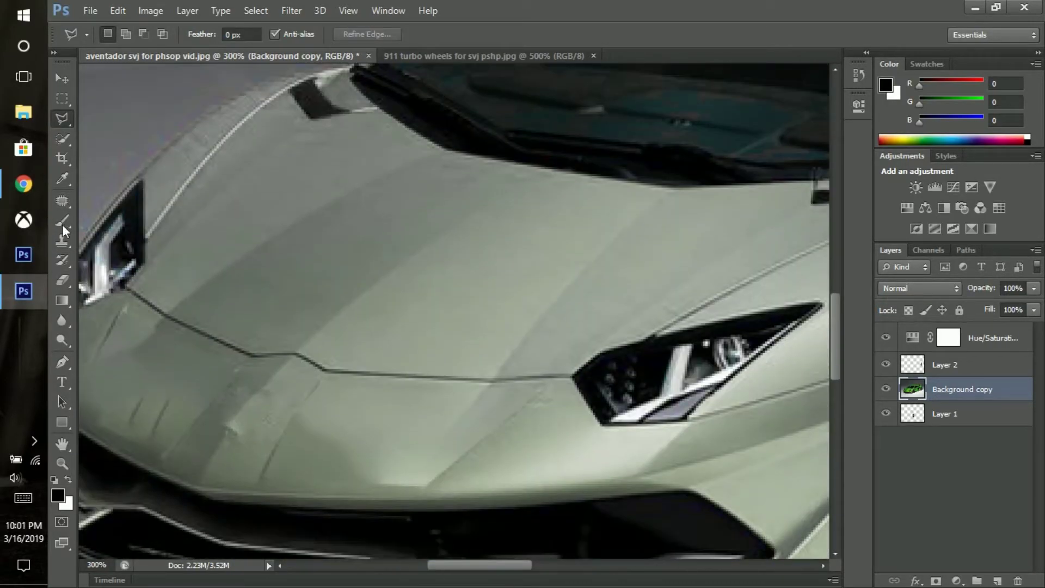
left_click(62, 200)
left_click(109, 198)
left_click(397, 432)
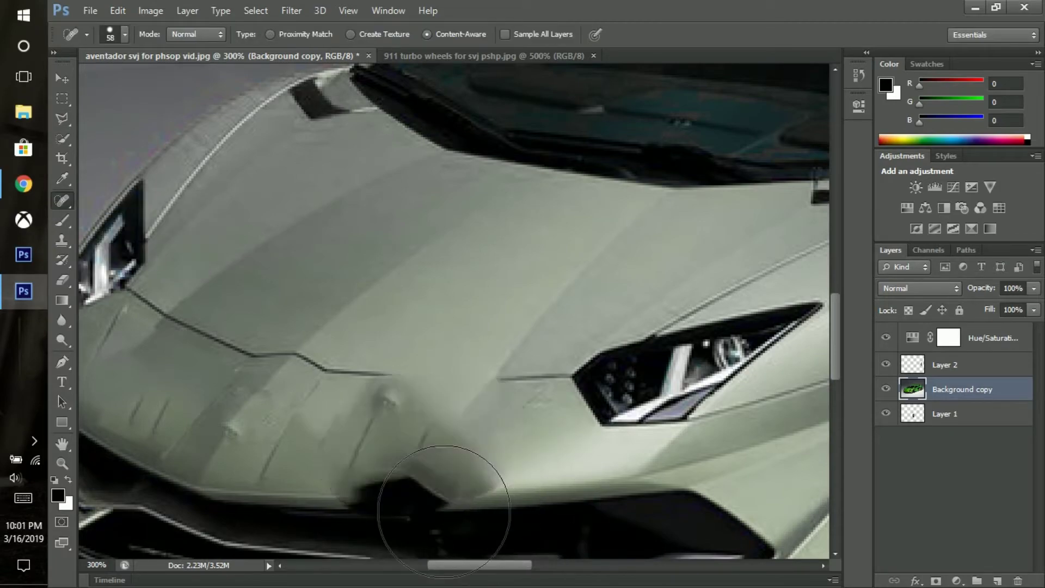
Resize the spot healing brush and heal the selected bumper vent
key("l")
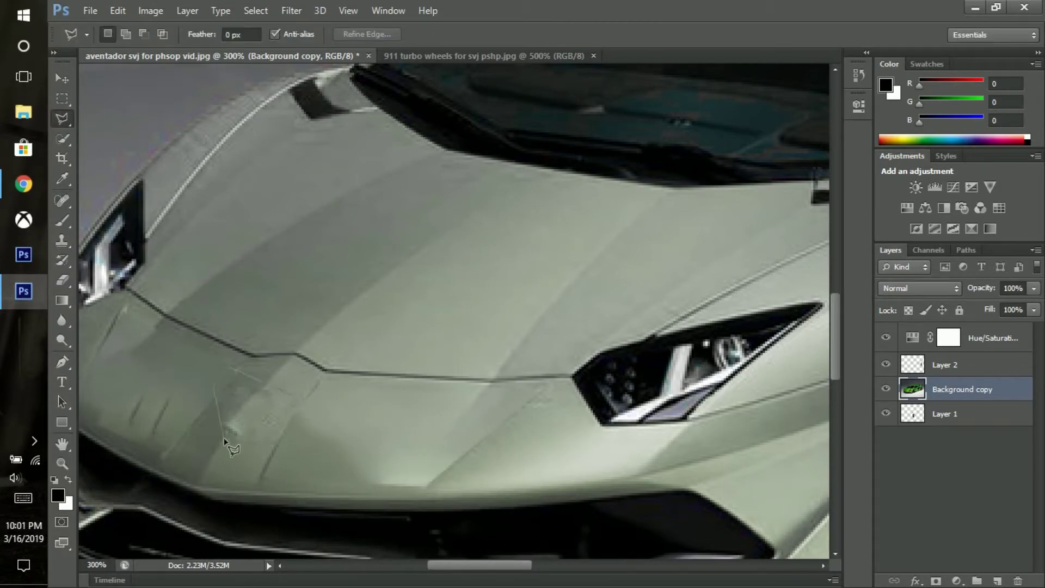
key("j")
left_click(119, 34)
left_click_drag(223, 381, 250, 442)
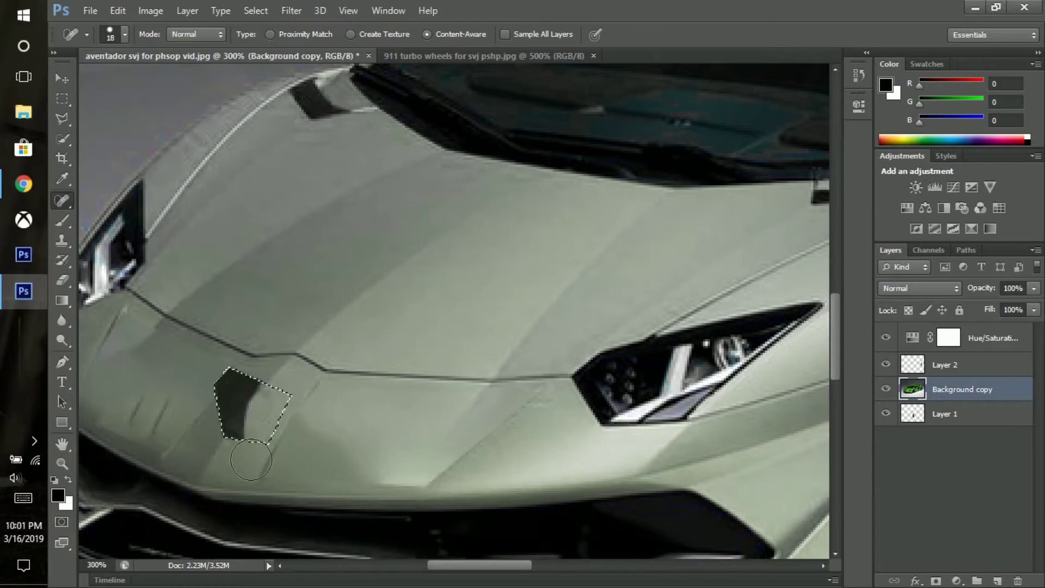
key("l")
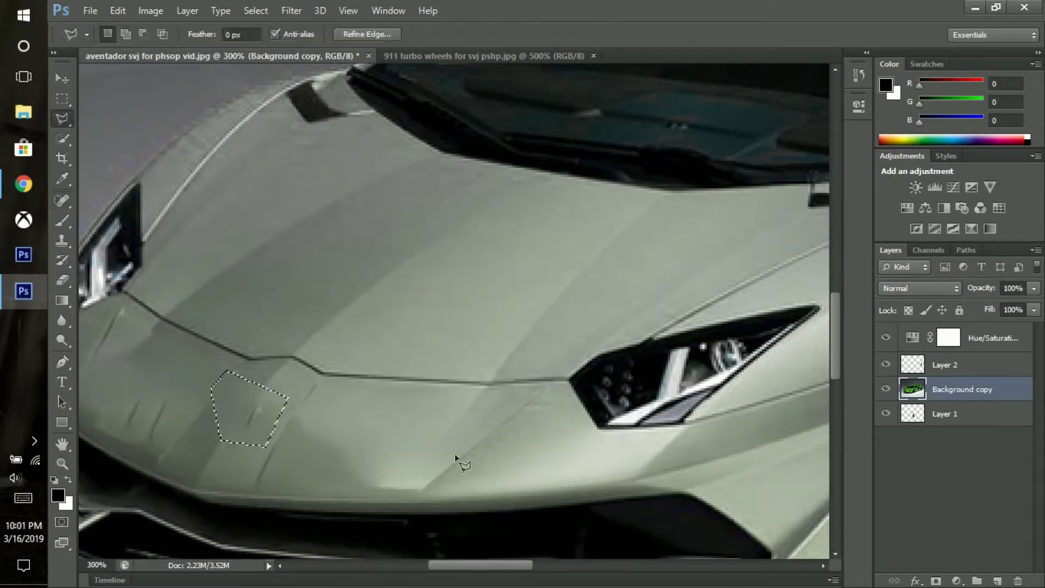
key("ctrl+d")
Heal the long vent below the headlight, deselect, and fit the car in view
key("j")
left_click_drag(547, 400, 381, 487)
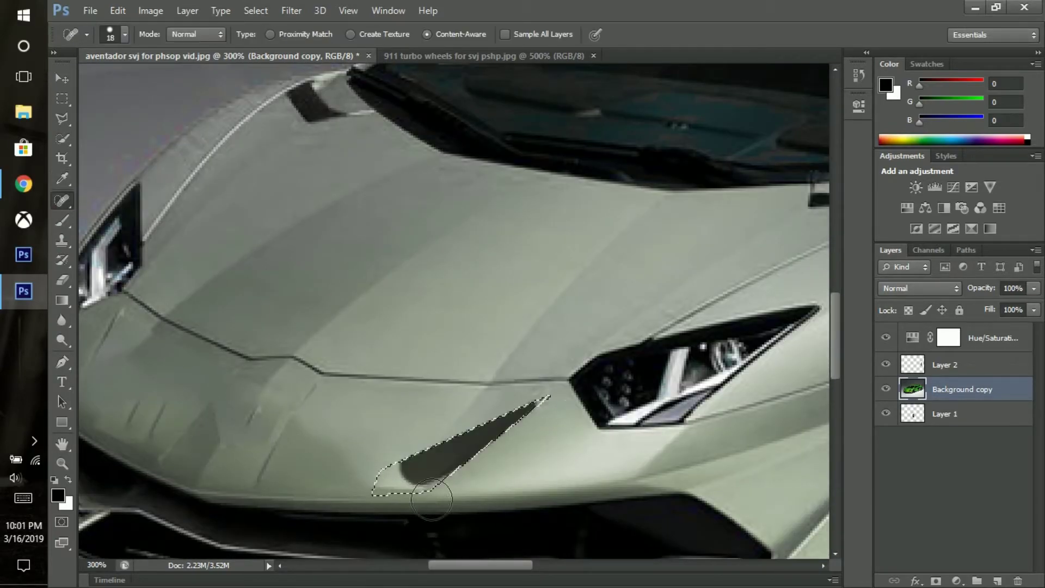
key("l")
key("ctrl+d")
key("ctrl+0")
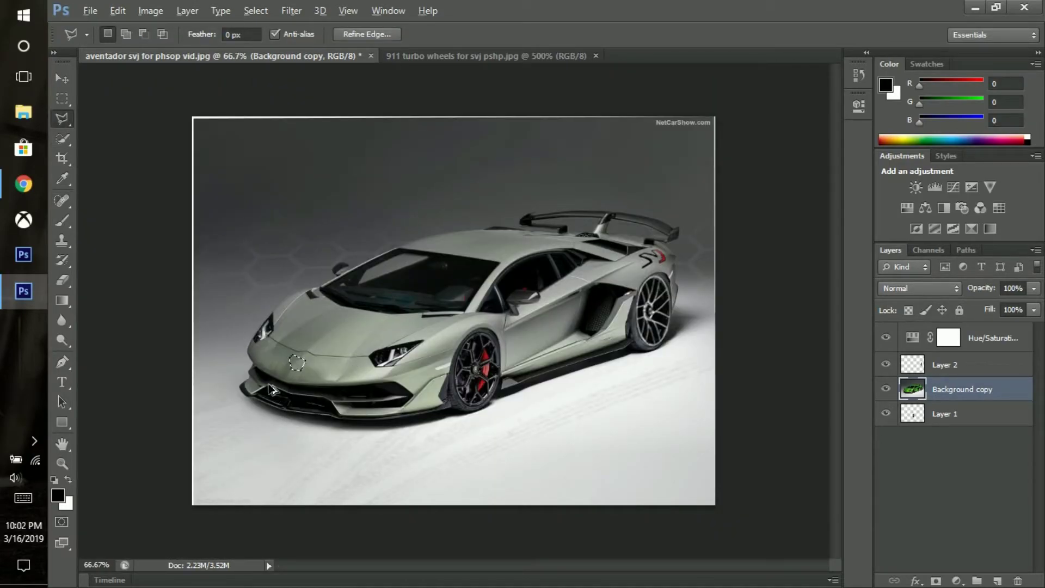
Step backward and forward through history states with Ctrl+Alt+Z and the Edit menu
key("ctrl+alt+z")
key("ctrl+alt+z")
key("ctrl+alt+z")
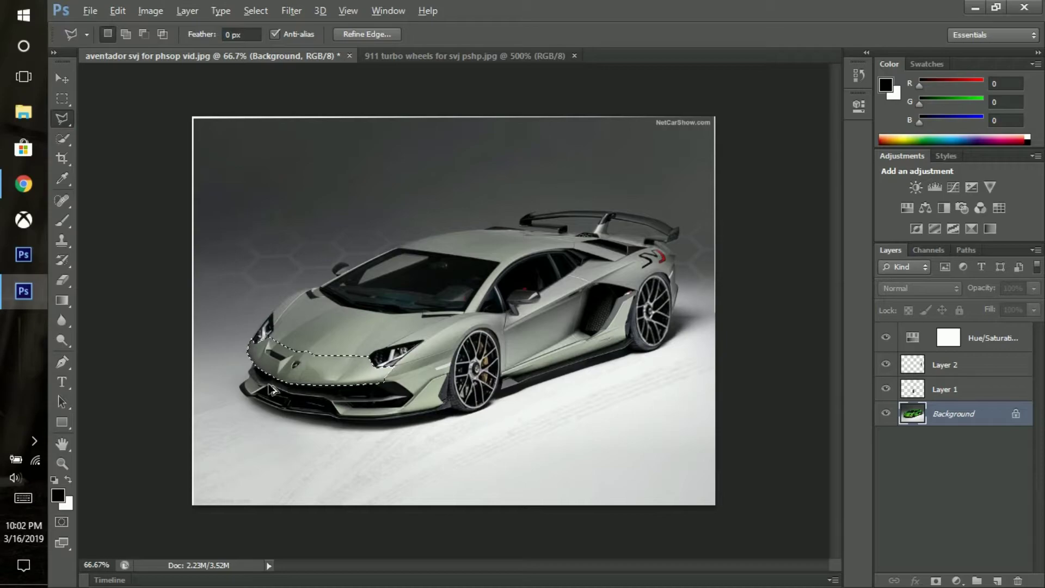
left_click(117, 10)
left_click(123, 33)
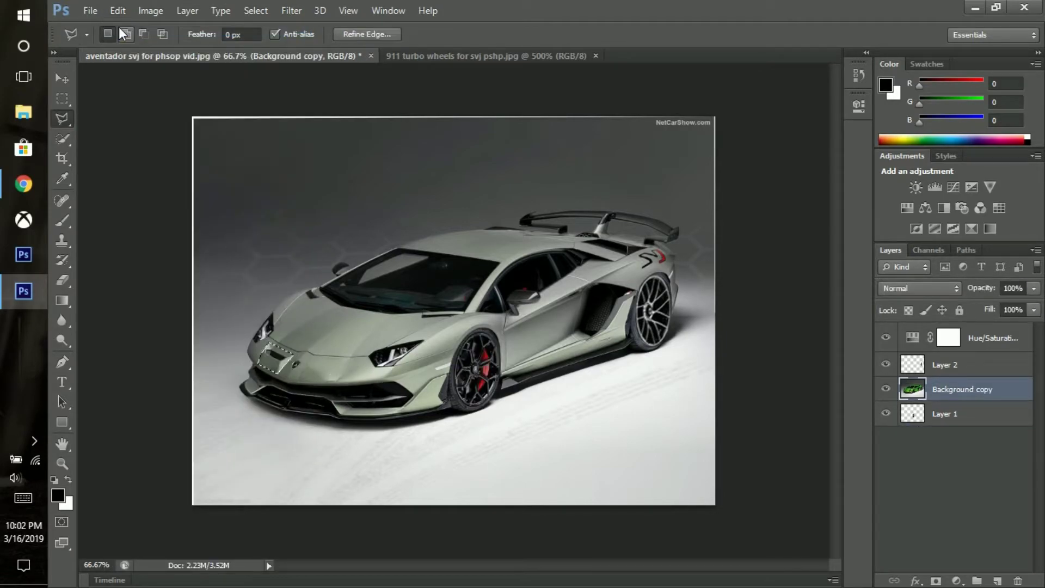
key("ctrl+alt+z")
key("ctrl+alt+z")
key("ctrl+alt+z")
left_click(117, 10)
left_click(136, 39)
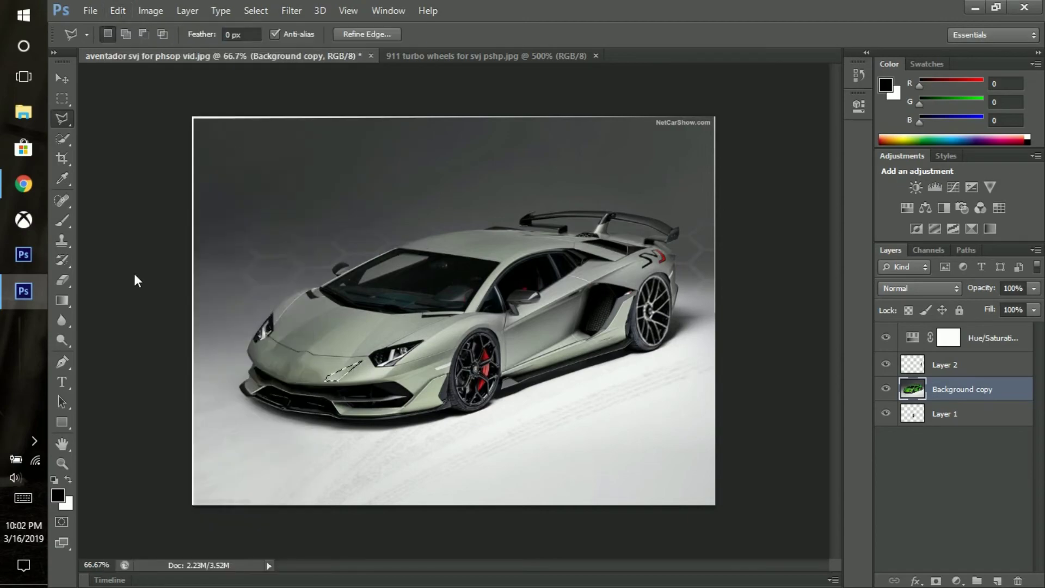
left_click(117, 11)
left_click(123, 32)
Undo and redo states until Background copy sits below the wheels layer
key("ctrl+alt+z")
key("ctrl+alt+z")
key("ctrl+alt+z")
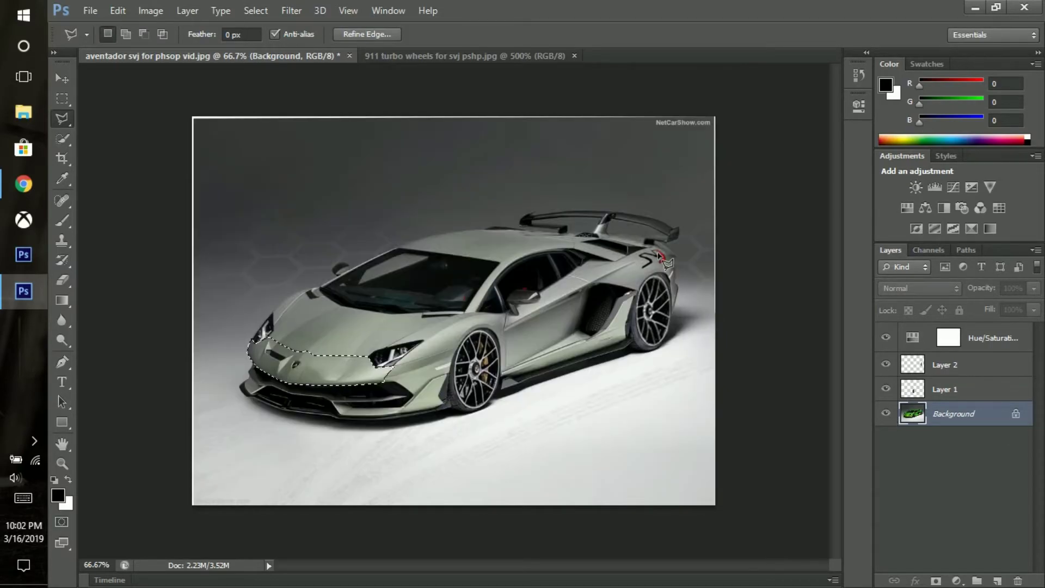
left_click(117, 11)
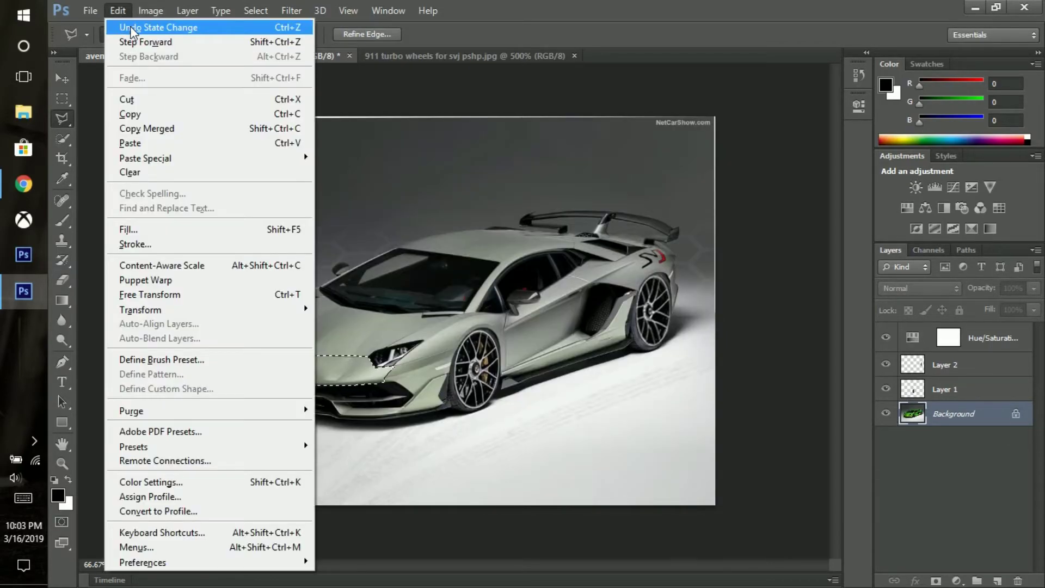
left_click(131, 28)
key("ctrl+z")
left_click(118, 10)
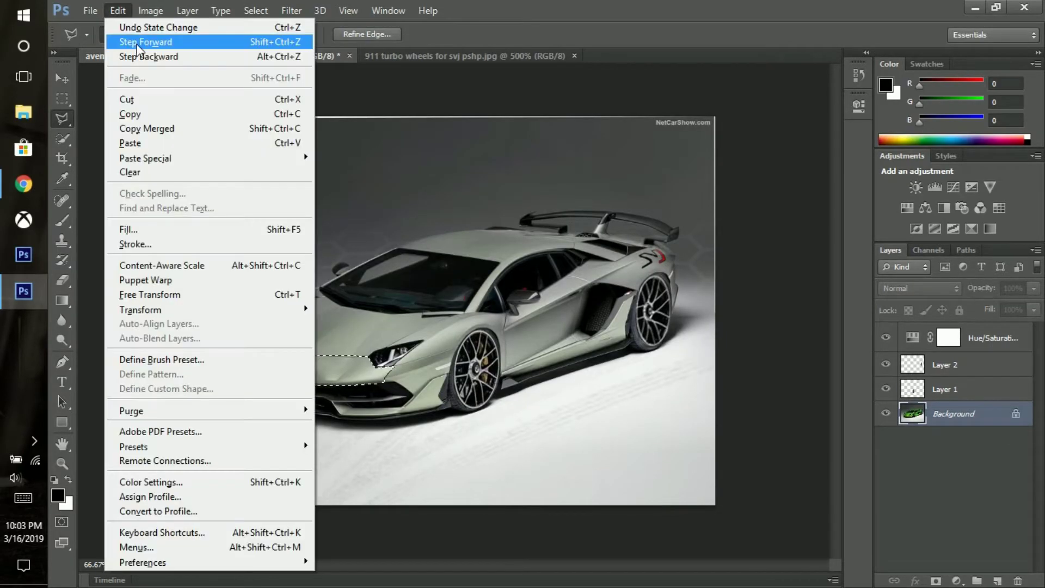
left_click(136, 41)
key("shift+ctrl+z")
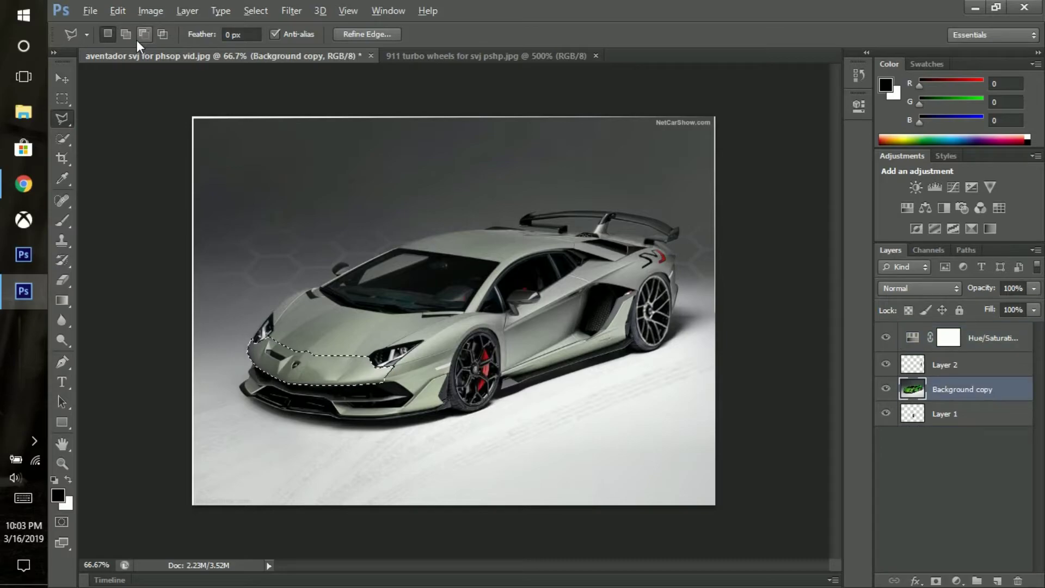
key("ctrl+shift+z")
key("ctrl+plus")
key("ctrl+plus")
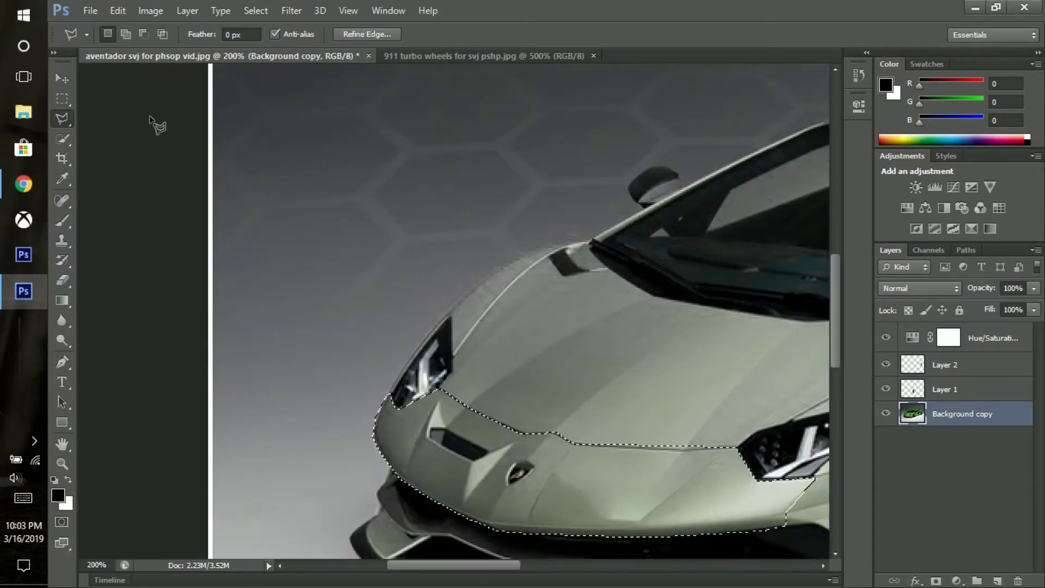
Spot-heal the remaining mark on the front bumper and clear the selection
key("j")
left_click_drag(468, 430, 419, 463)
key("ctrl+minus")
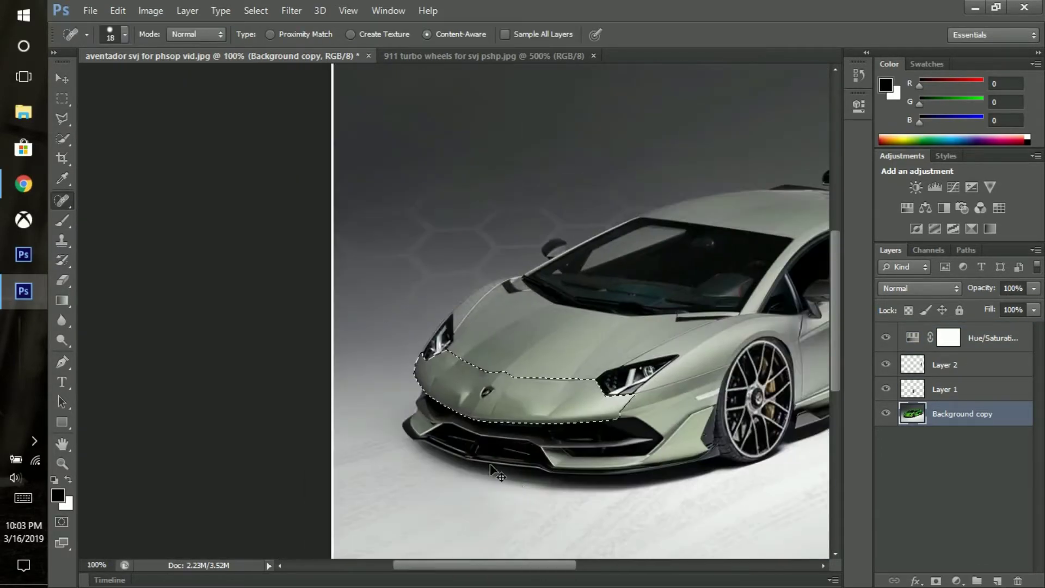
left_click_drag(528, 565, 640, 561)
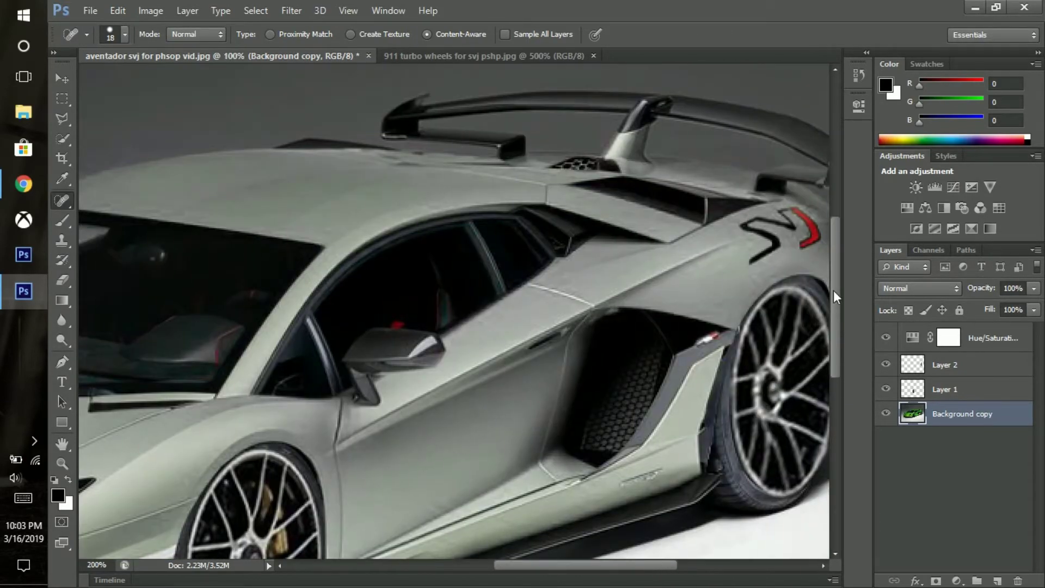
left_click_drag(834, 292, 840, 345)
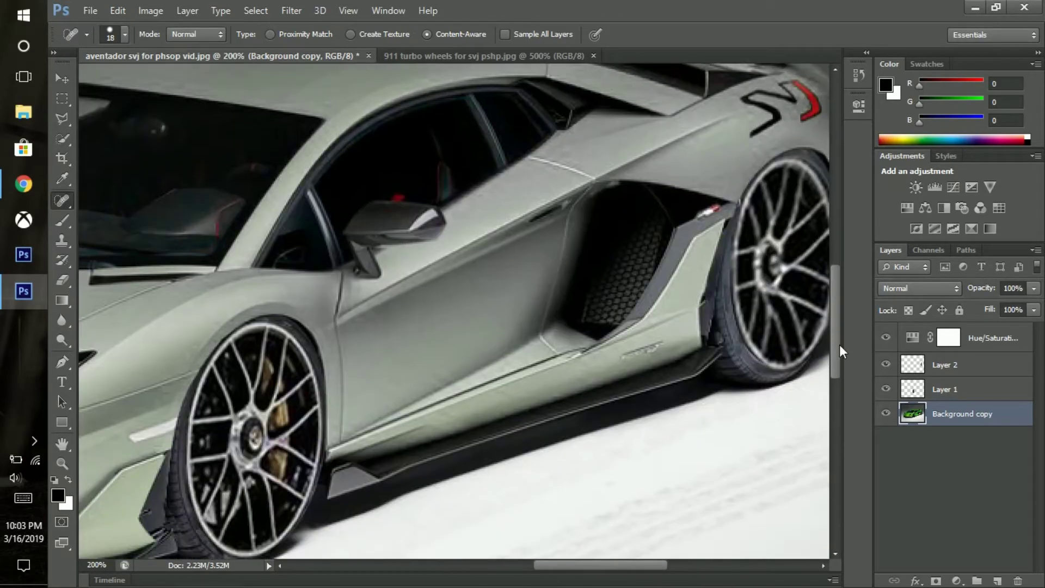
left_click(62, 117)
key("ctrl+d")
Browse the toolbar's tool groups and settle on the Magic Wand
left_click(62, 178)
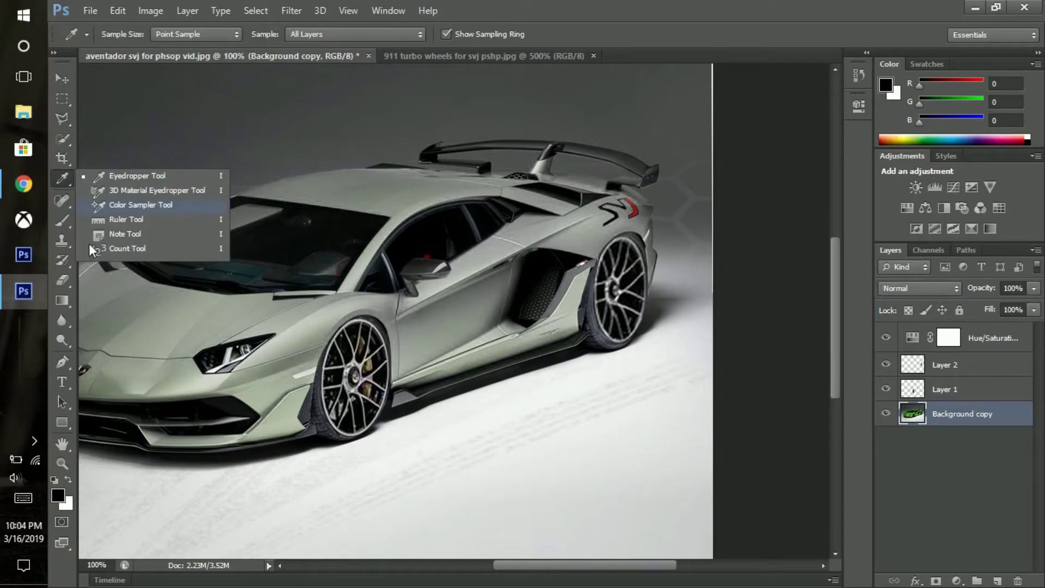
left_click(62, 362)
left_click(62, 341)
left_click(62, 300)
left_click(62, 320)
left_click(62, 280)
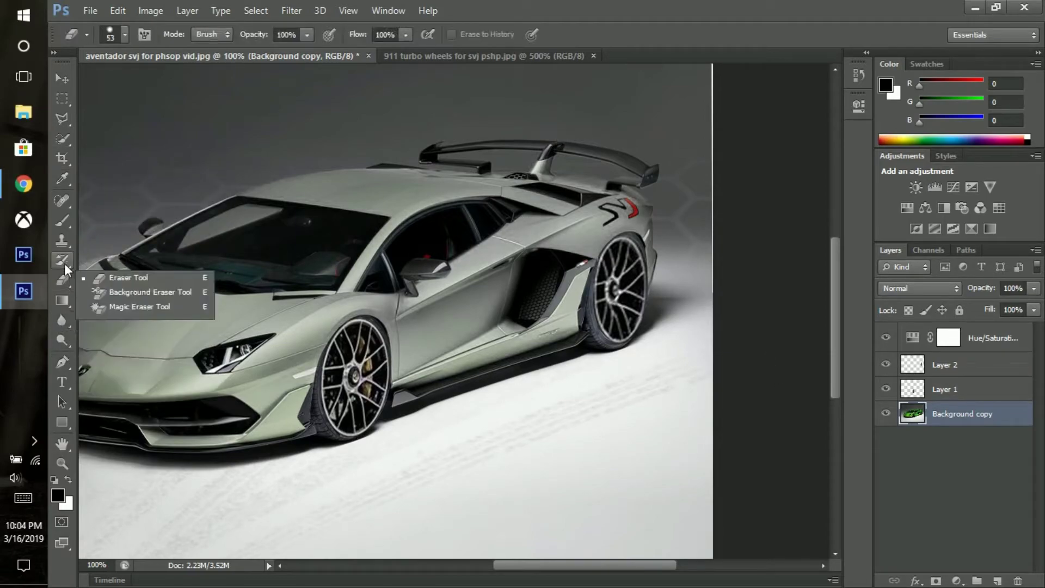
left_click(62, 240)
left_click(62, 220)
left_click(62, 200)
left_click(62, 139)
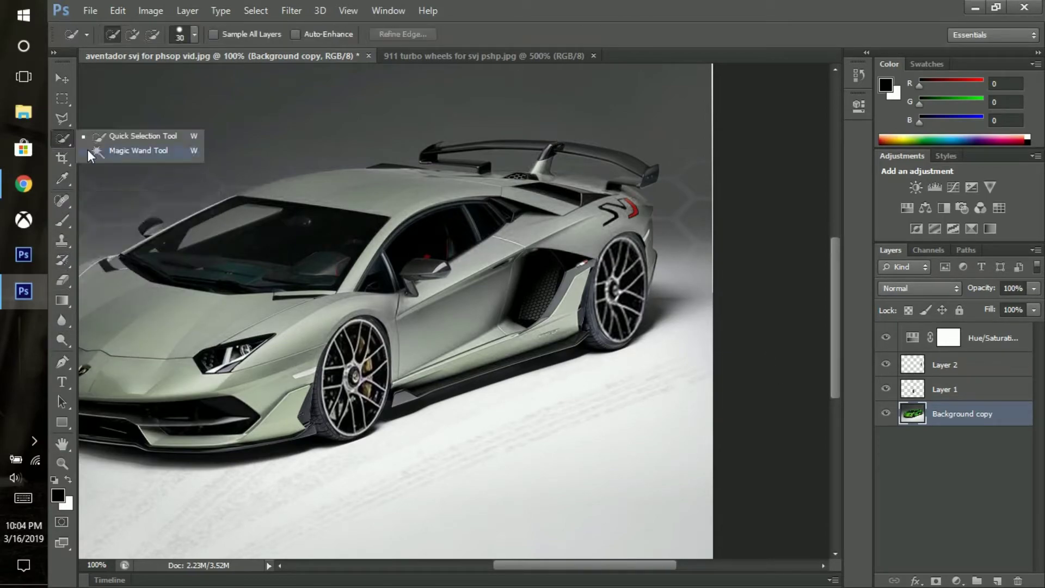
scroll(752, 490, "up", 2)
scroll(344, 446, "up", 1)
Magic Wand-select the dark side skirt, deselect, and return to spot healing
left_click(472, 398)
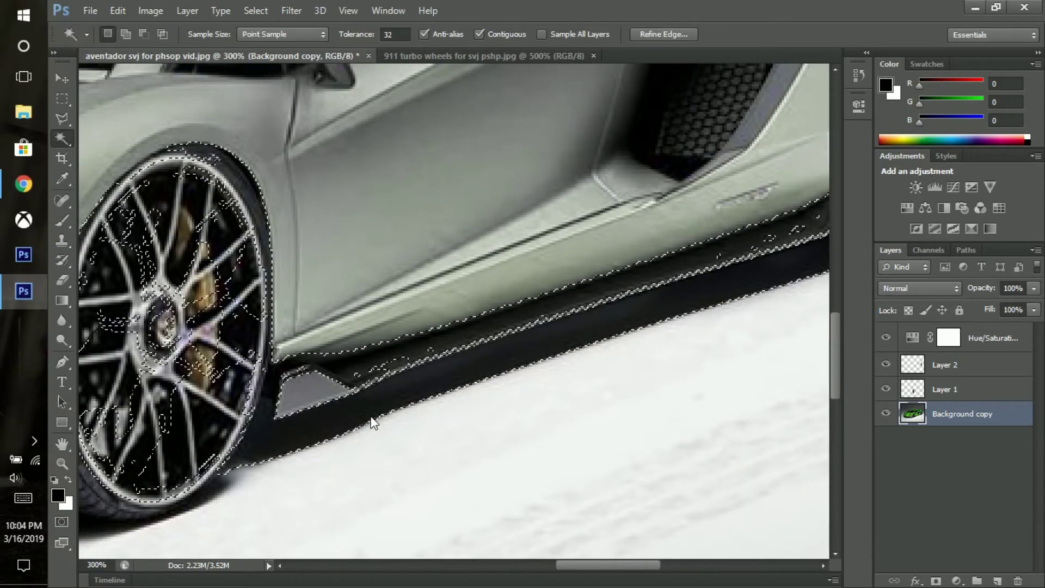
left_click(376, 403)
key("ctrl+d")
left_click(62, 138)
left_click(88, 139)
left_click(67, 176)
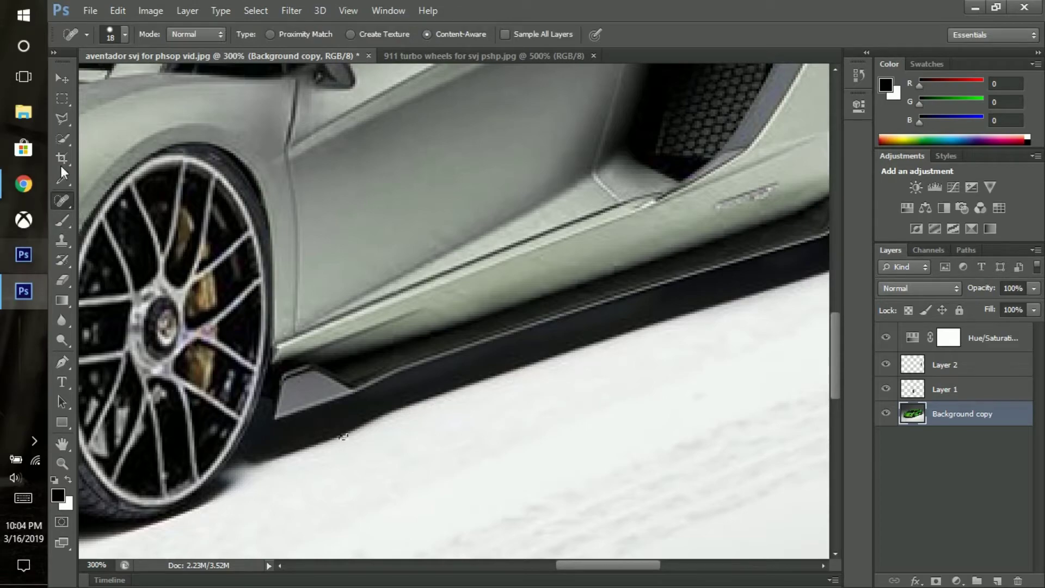
Fit the whole car in view and draw a polygon selection outline
key("ctrl+0")
left_click(62, 119)
left_click(124, 157)
left_click(106, 169)
double_click(121, 208)
Dismiss the no-pixels warning, zoom to the side skirt and spot-heal its shadow
left_click(570, 238)
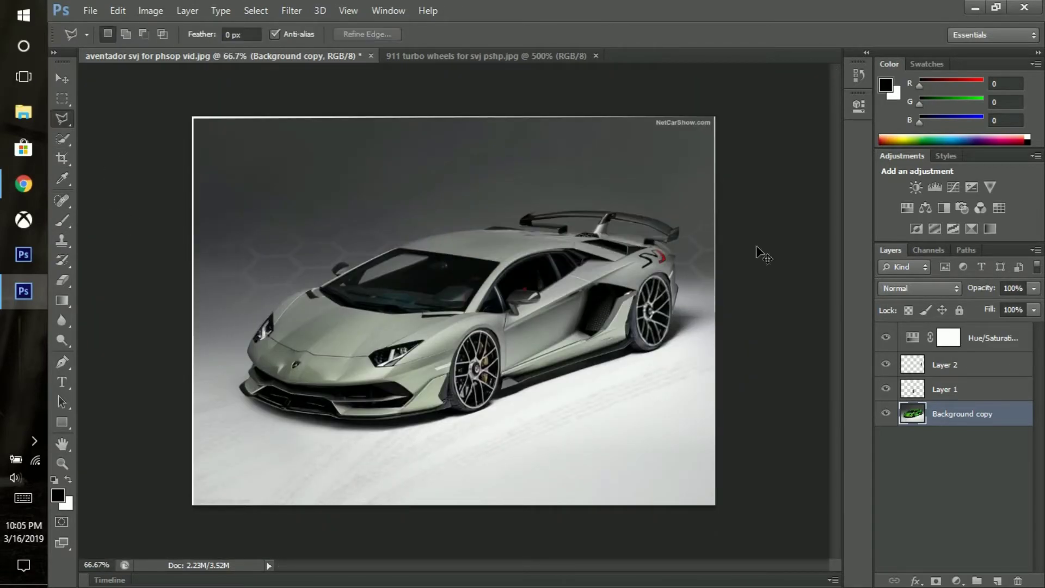
key("ctrl+plus")
key("ctrl+plus")
key("ctrl+plus")
left_click_drag(583, 541, 94, 234)
key("j")
mouse_move(231, 473)
left_mouse_down()
mouse_move(779, 289)
mouse_move(819, 245)
left_mouse_up()
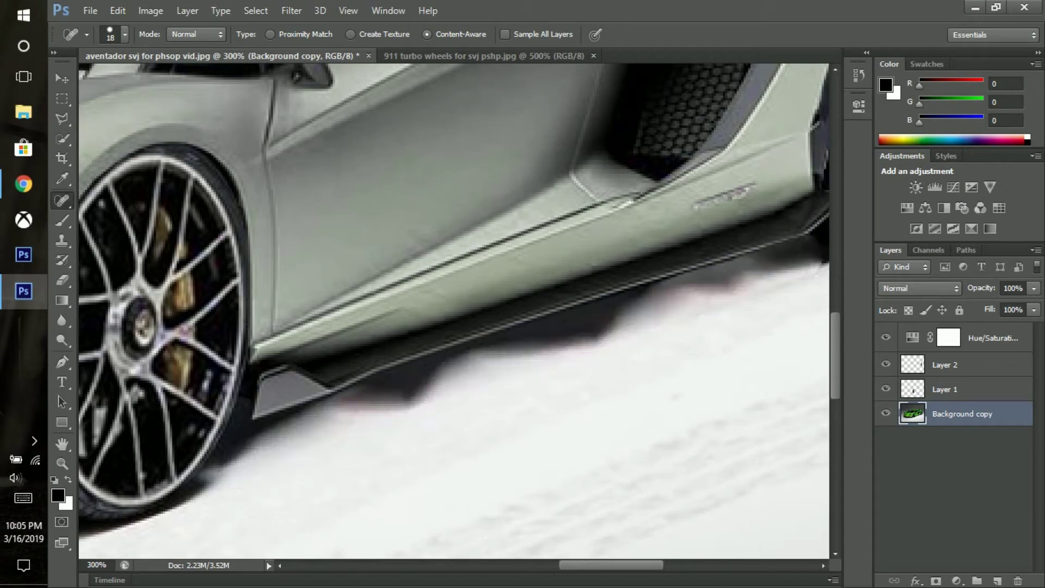
Test a black brush stroke on the skirt shadow and undo it
left_click(63, 222)
left_click_drag(528, 287, 507, 376)
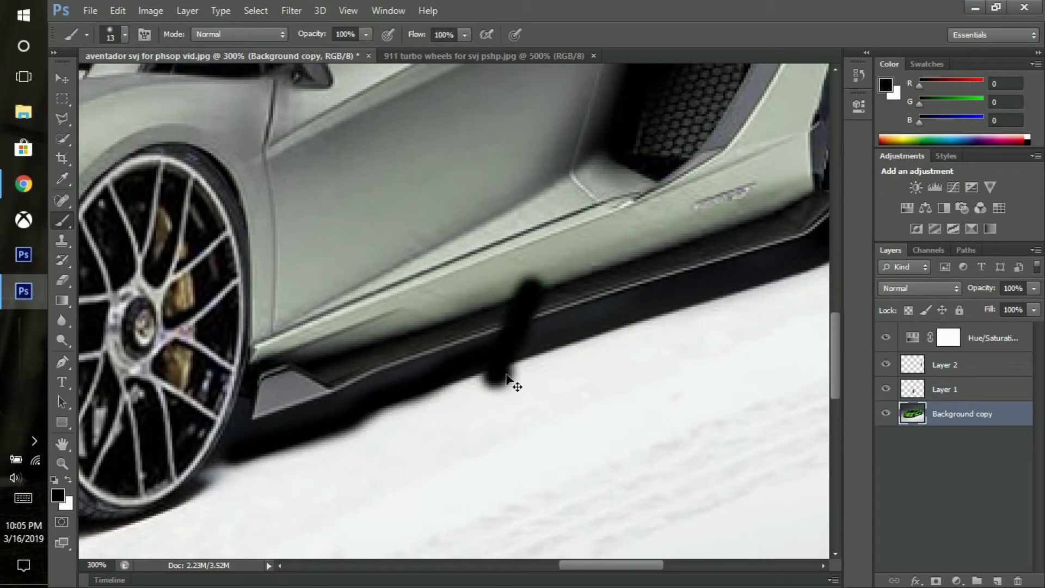
key("ctrl+z")
key("l")
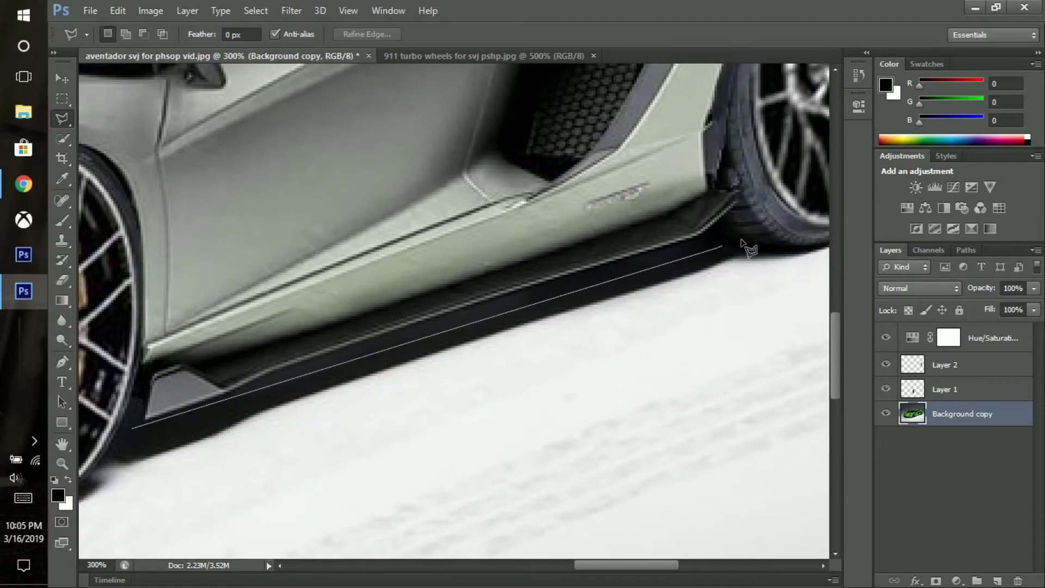
Polygon-select the dark shadow strip beneath the side skirt between the wheels
double_click(610, 307)
left_click(131, 433)
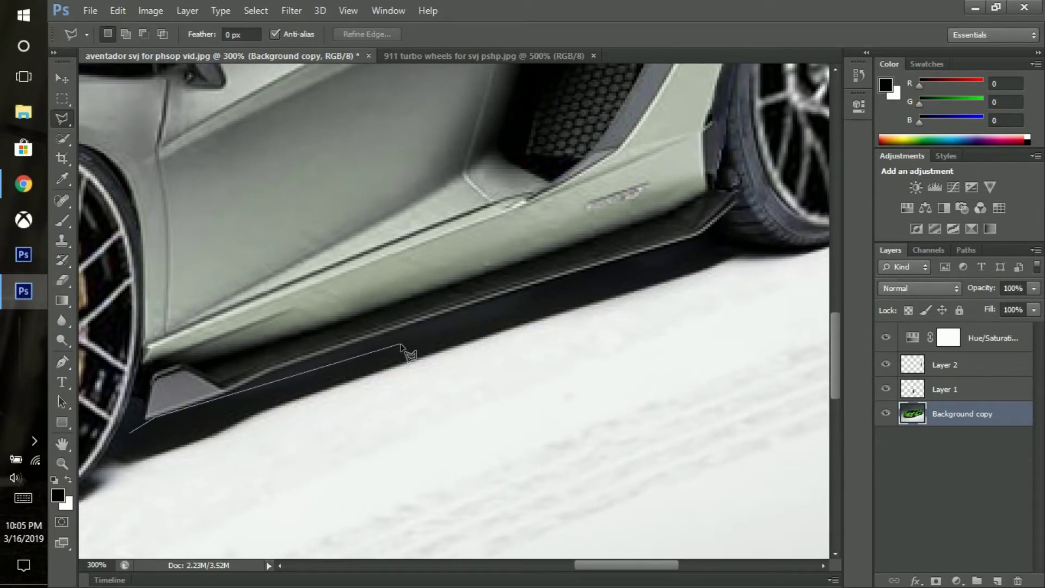
left_click(689, 241)
left_click(626, 296)
left_click(256, 408)
left_click(196, 444)
left_click(131, 462)
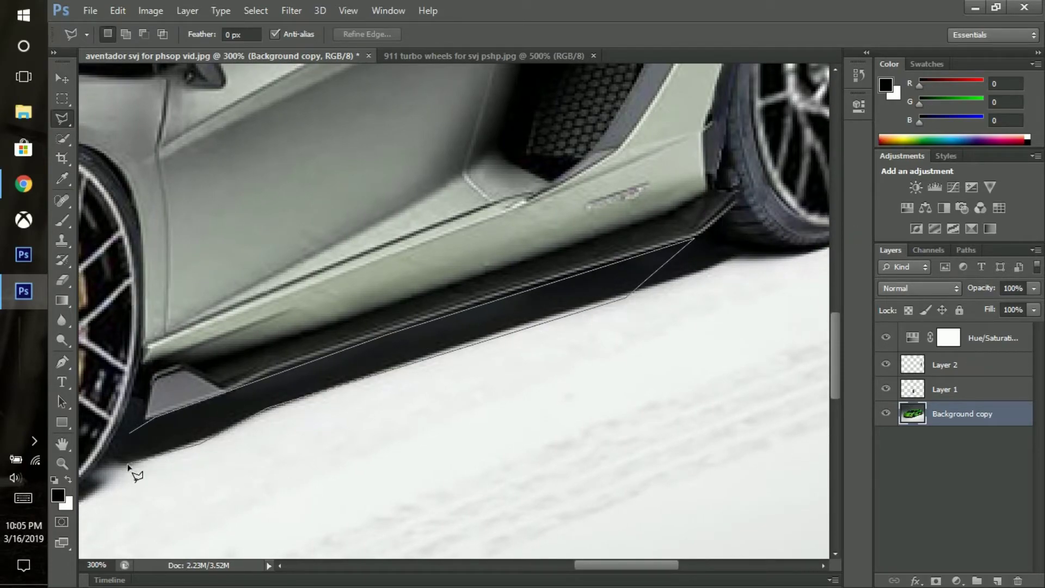
left_click(131, 433)
Paint the selected skirt shadow black with the brush at 75% opacity
key("b")
left_click(345, 34)
type("70")
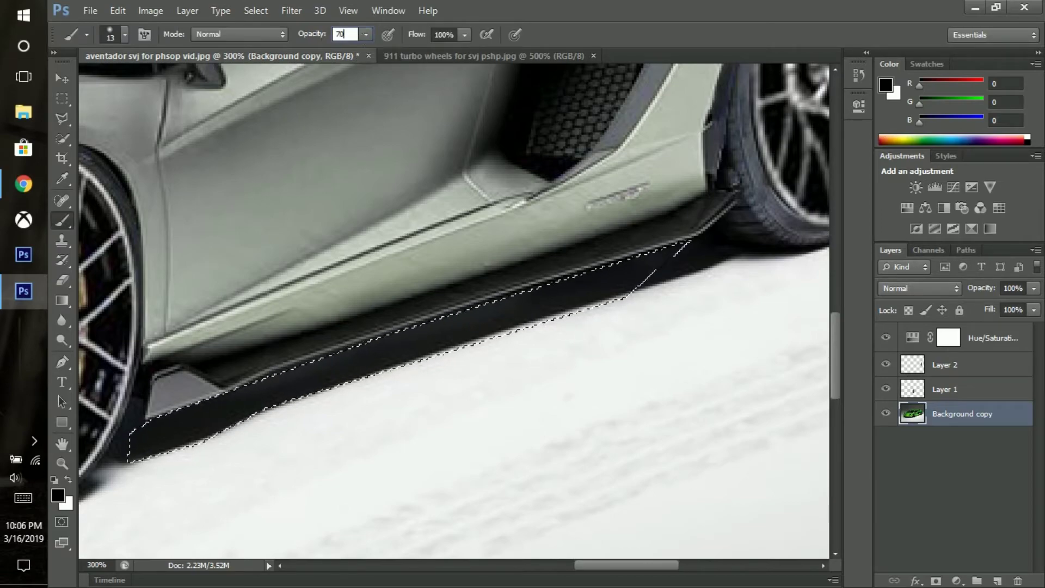
type("75")
key("Return")
left_click_drag(145, 443, 747, 280)
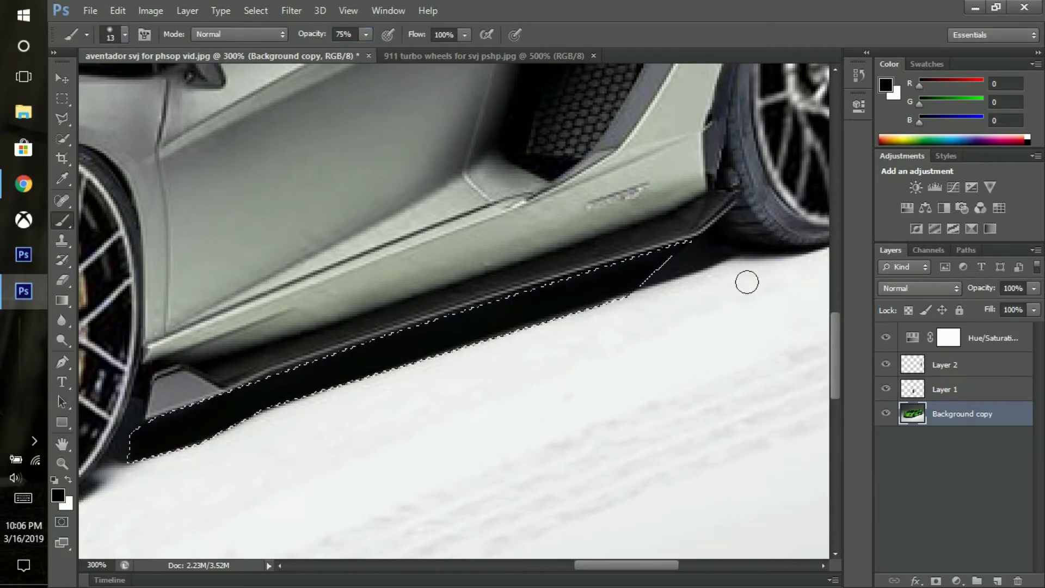
scroll(740, 278, "down", 2)
scroll(742, 279, "up", 2)
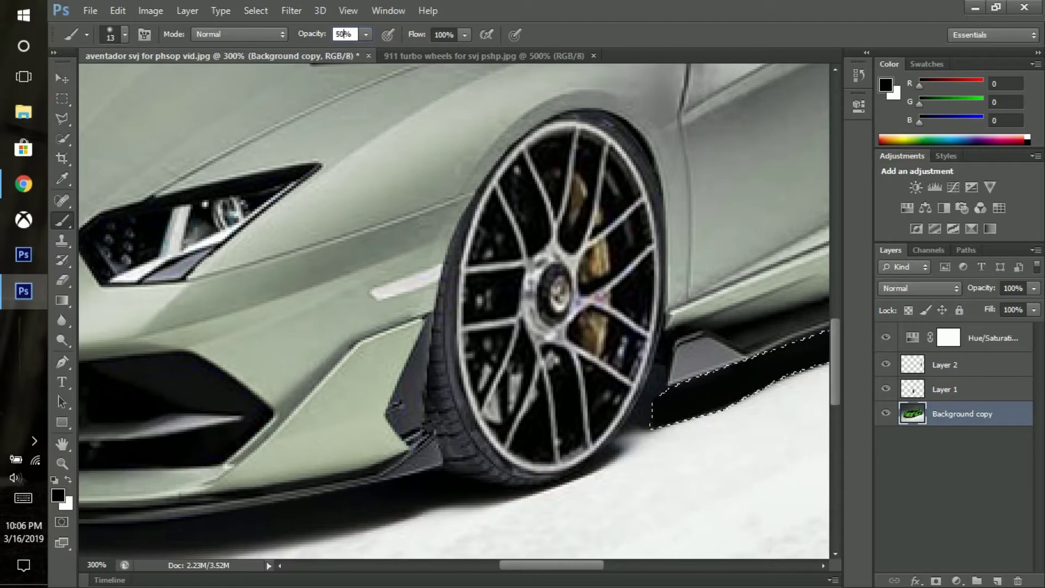
Lower brush opacity to 50% and select the small shadow behind the front wheel
key("Return")
key("Return")
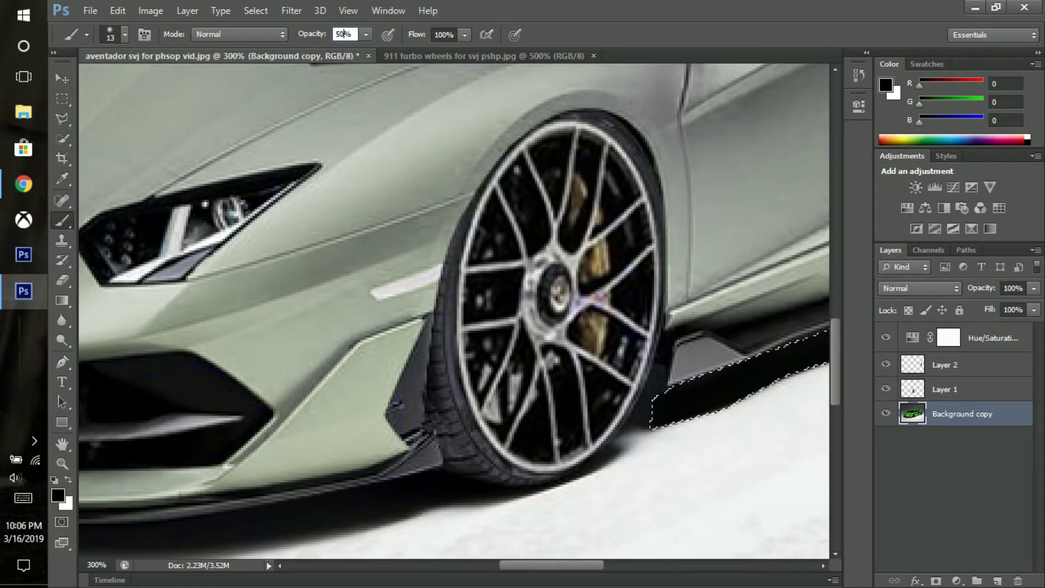
left_click_drag(583, 565, 609, 565)
key("l")
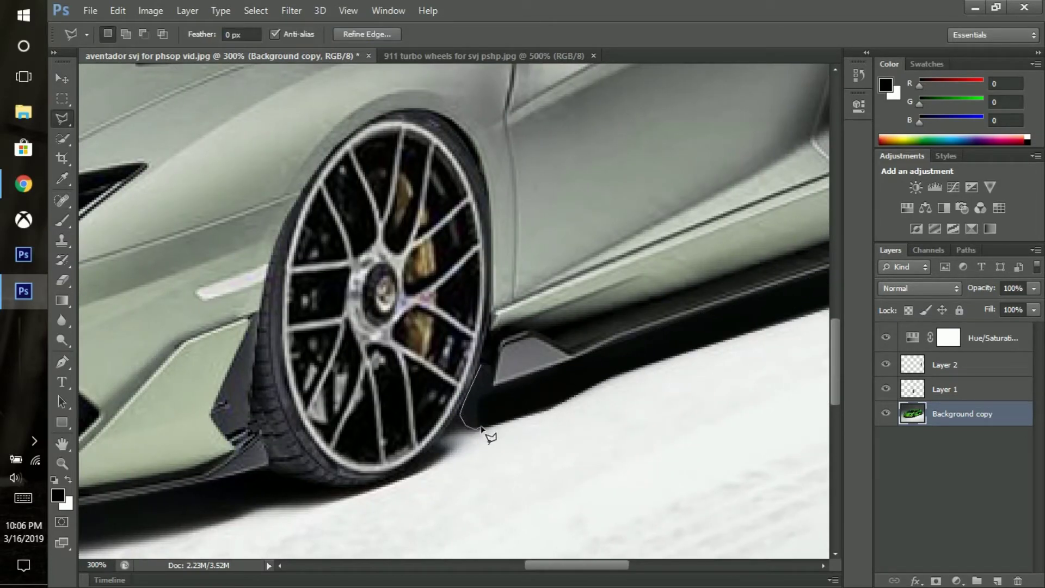
key("Return")
key("b")
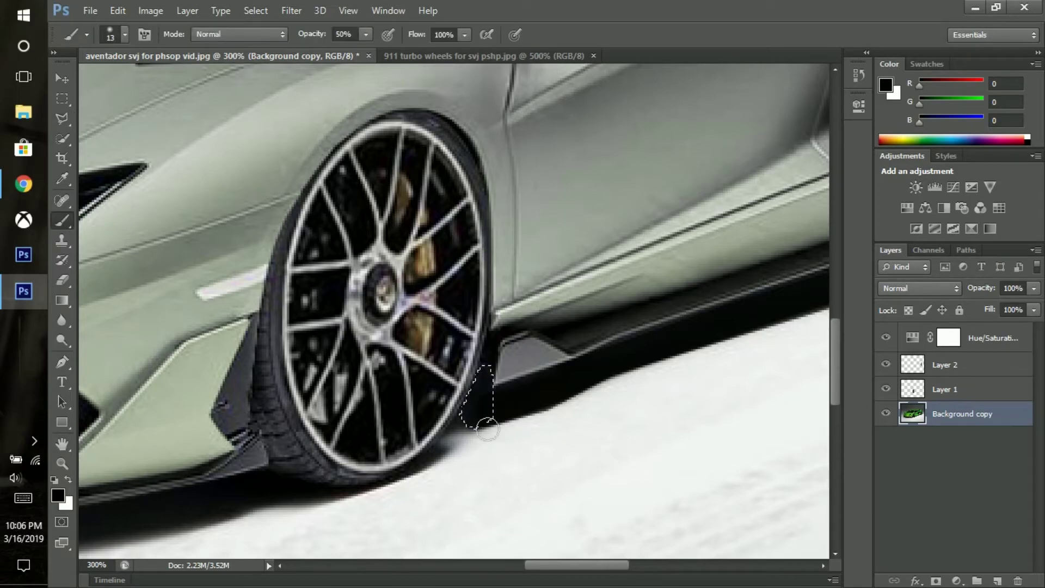
Bring the rear wheel into view and select the shadow beside it
key("ctrl+minus")
left_click_drag(572, 565, 670, 566)
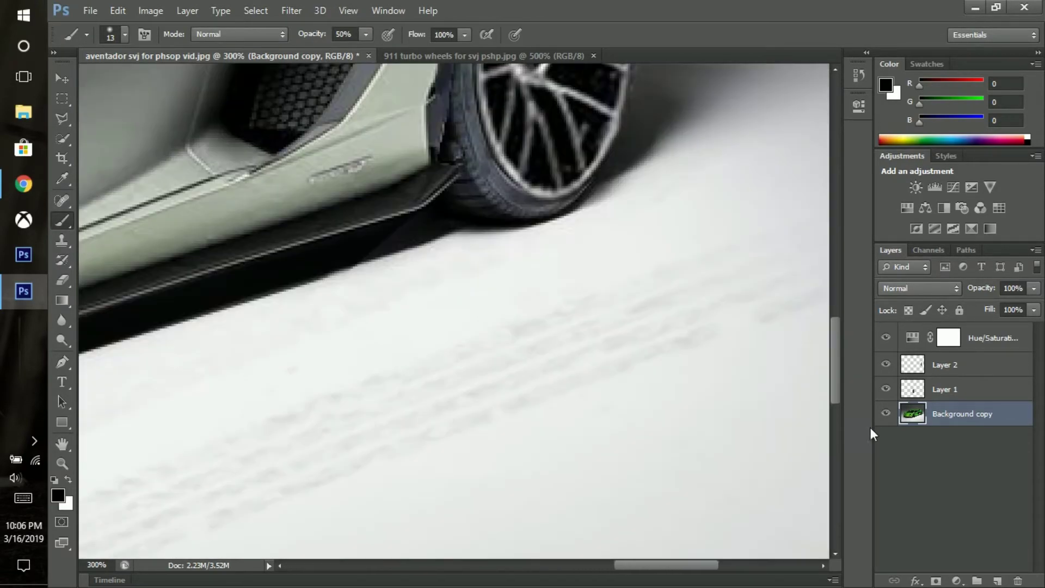
key("ctrl+plus")
key("l")
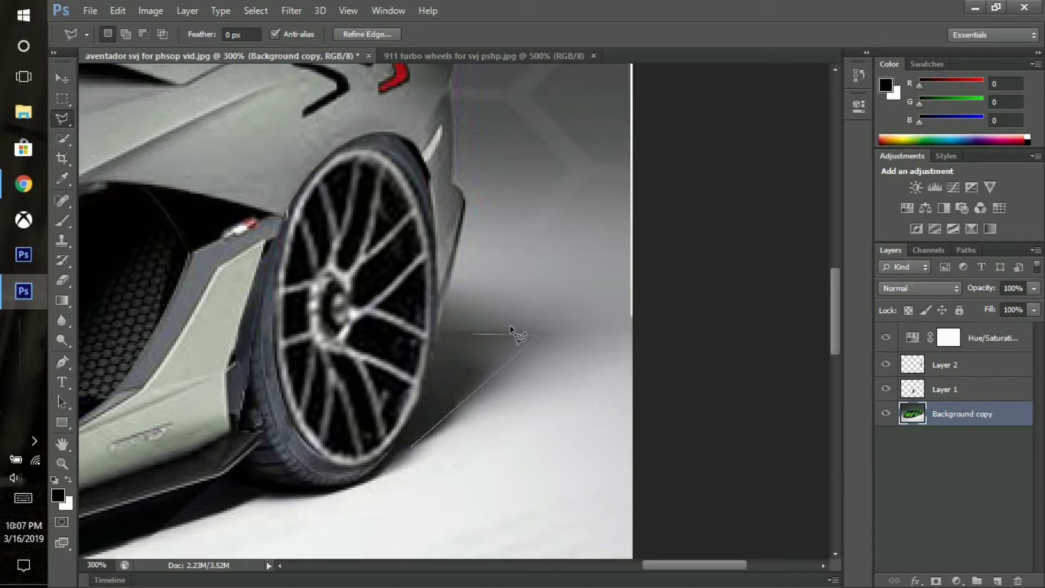
double_click(411, 447)
key("b")
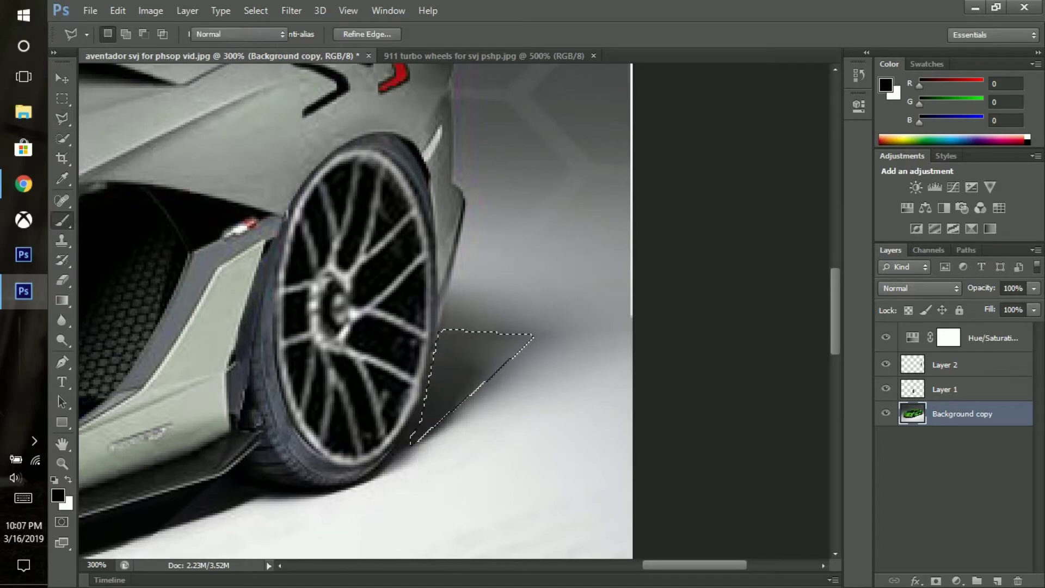
Set the brush to Darken mode and darken the shadow beside the rear wheel
left_click(269, 34)
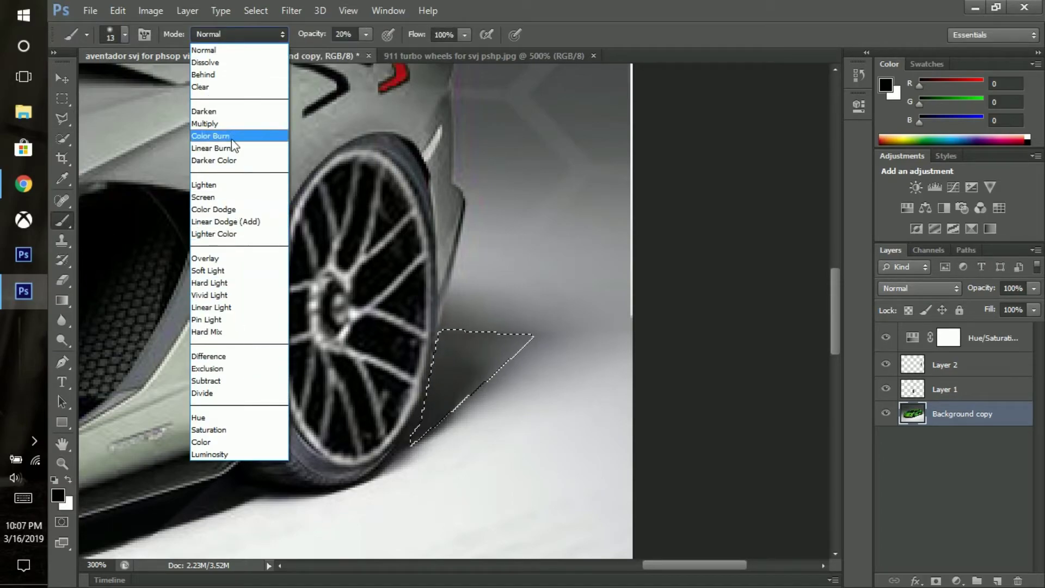
left_click(205, 111)
left_click(240, 34)
left_click(205, 111)
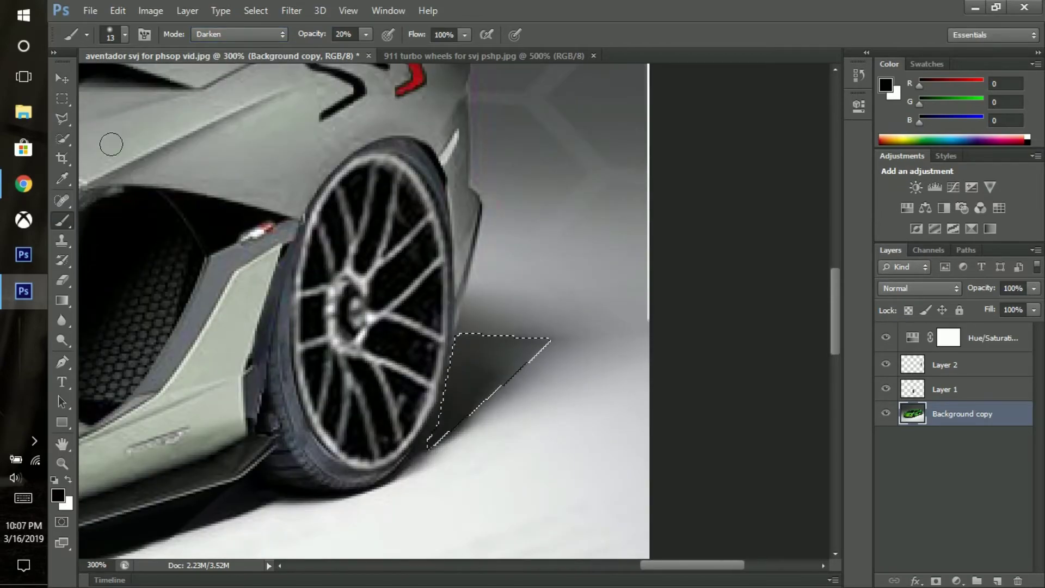
key("l")
left_click(555, 239)
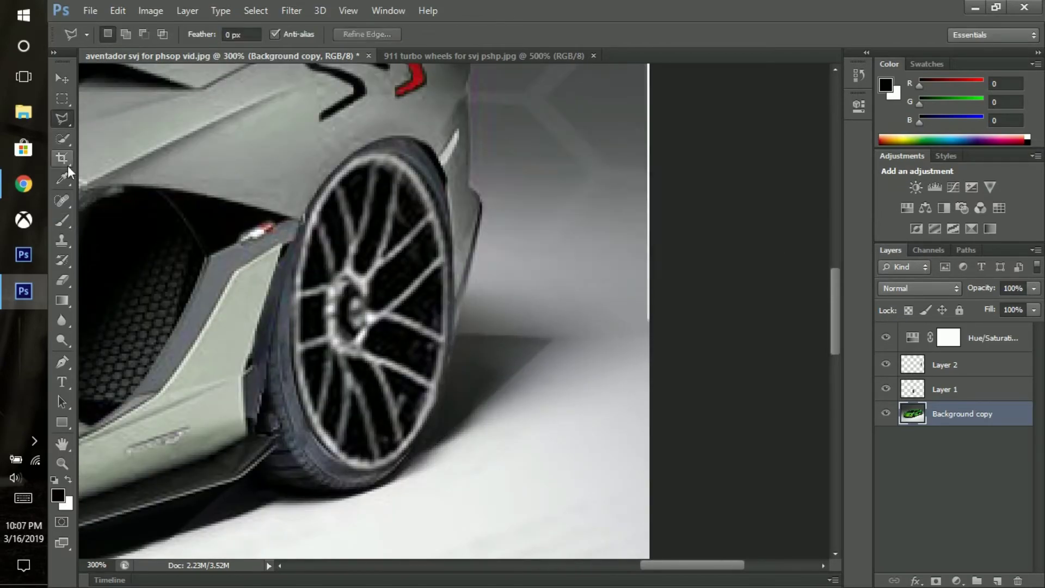
key("b")
left_click_drag(501, 362, 490, 359)
scroll(488, 335, "down", 2)
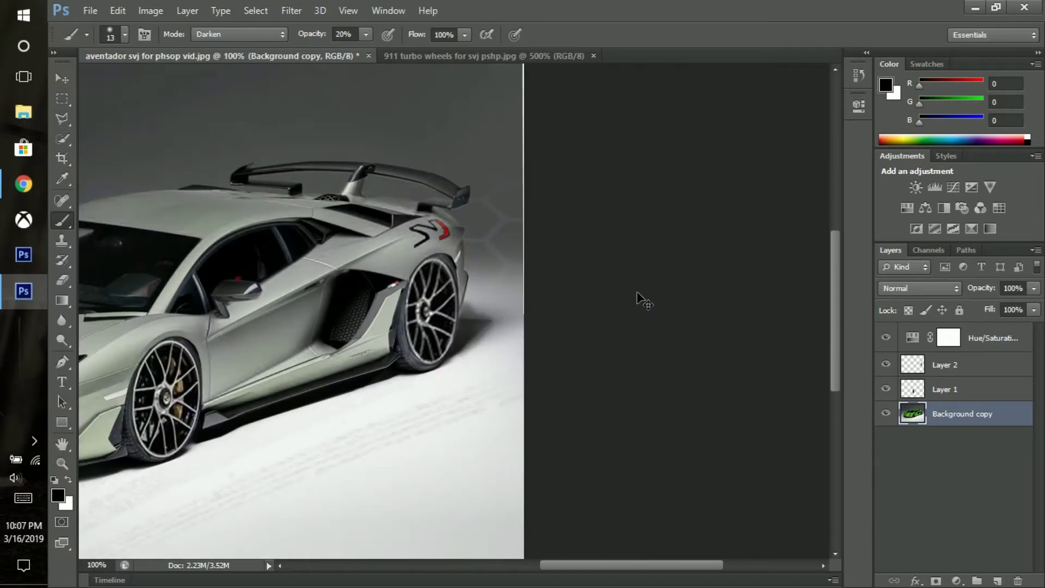
scroll(637, 299, "up", 3)
Toggle Layer 2's visibility to compare the replacement rear wheel with the original
left_click(887, 363)
left_click(887, 363)
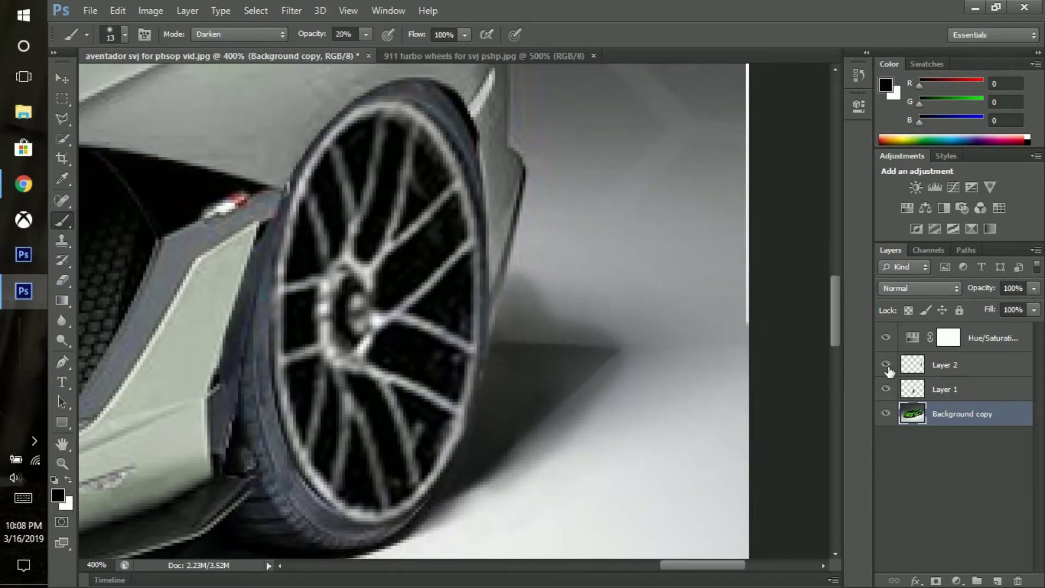
left_click(63, 118)
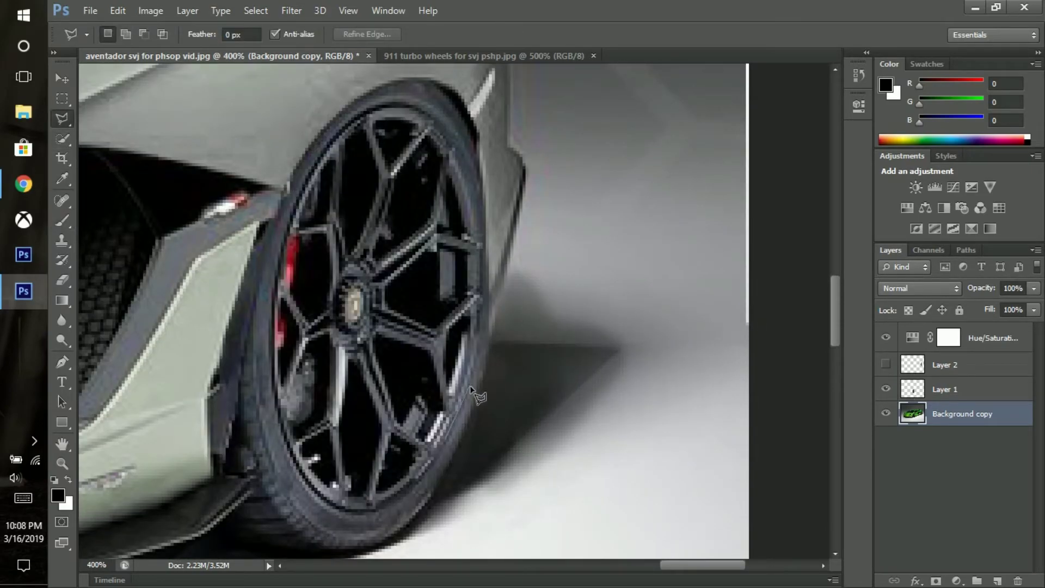
left_click(886, 364)
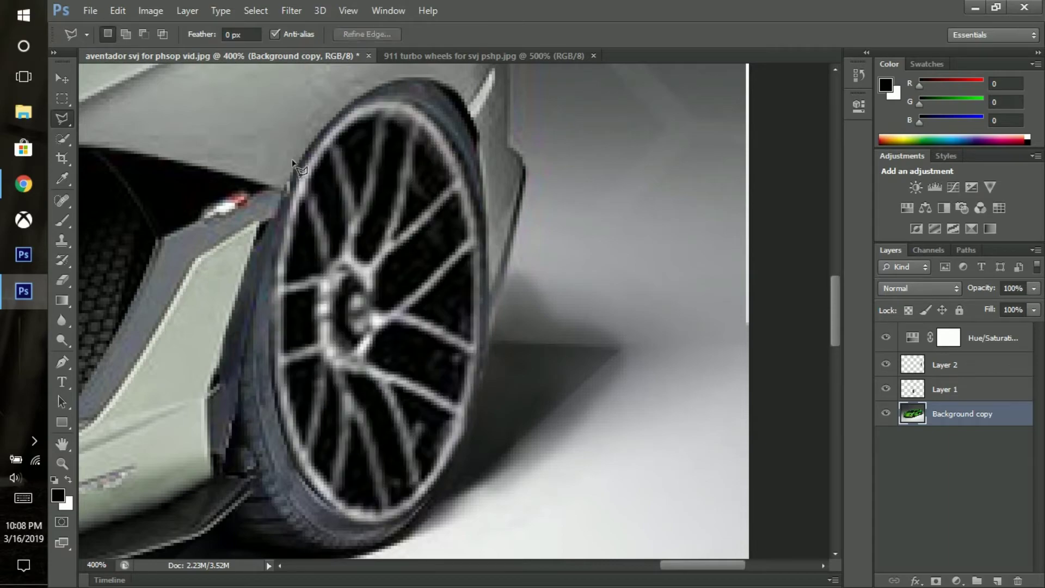
Free-transform Layer 2 to narrow the replacement rear wheel slightly and commit
key("v")
left_click(945, 365)
left_click_drag(490, 313, 482, 313)
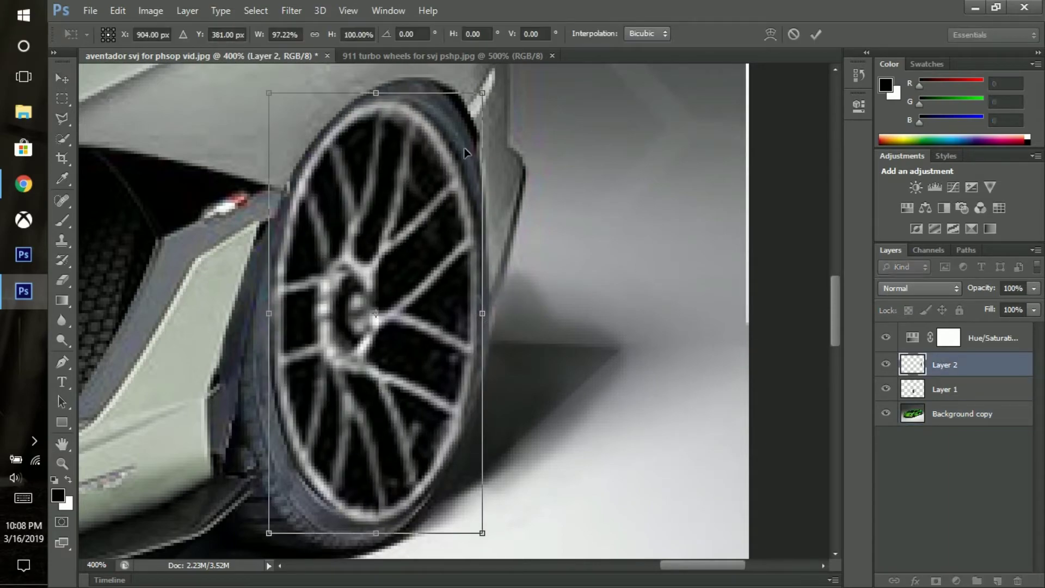
left_click_drag(483, 93, 494, 89)
left_click(815, 34)
Drop a trial skew and rescale the wheel to about 98.65% width, 101.37% height
left_click(117, 10)
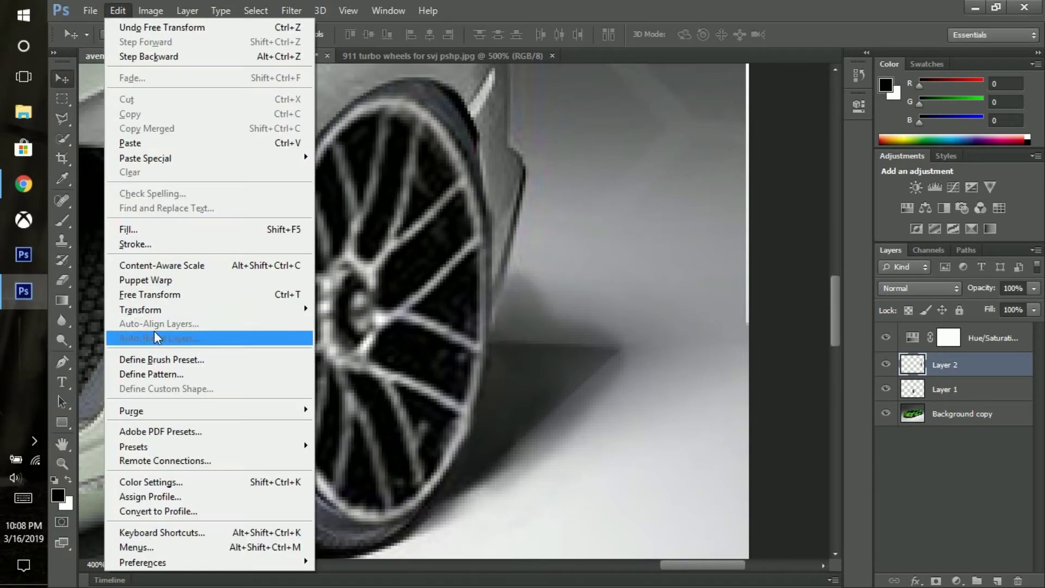
left_click(337, 374)
left_click_drag(492, 311, 475, 312)
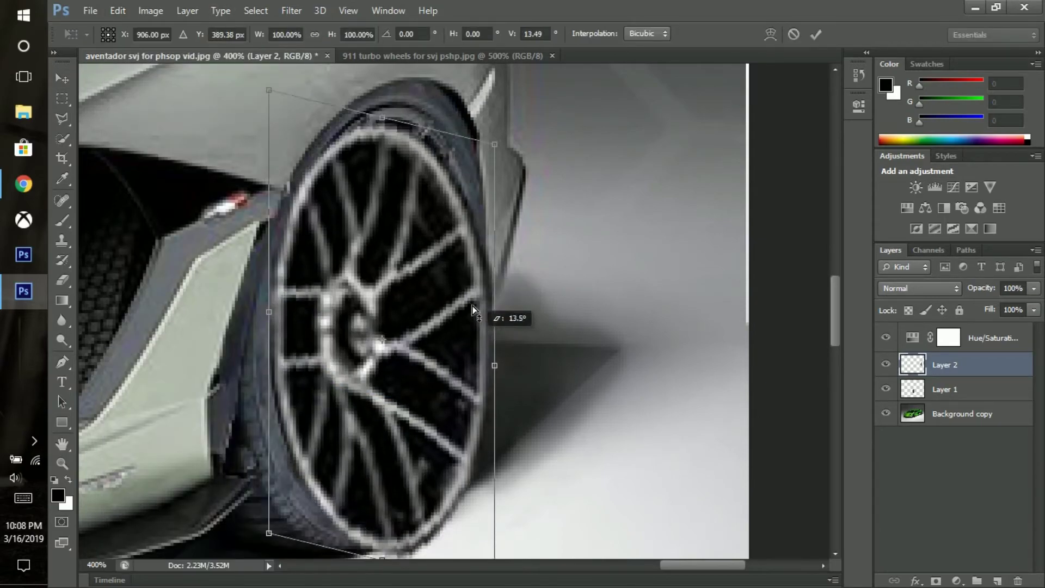
key("Escape")
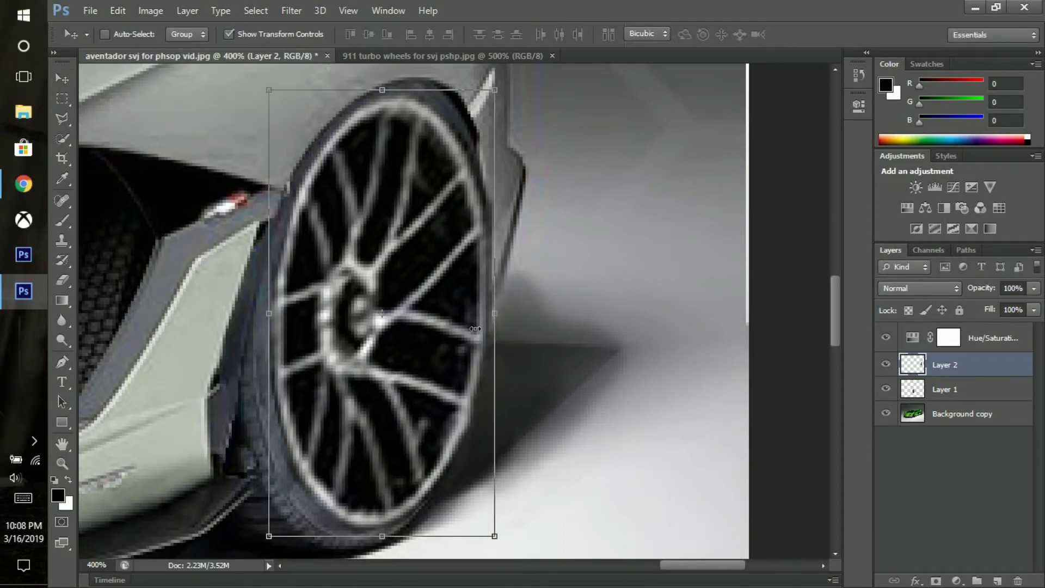
left_click_drag(474, 328, 492, 314)
left_click_drag(494, 90, 497, 96)
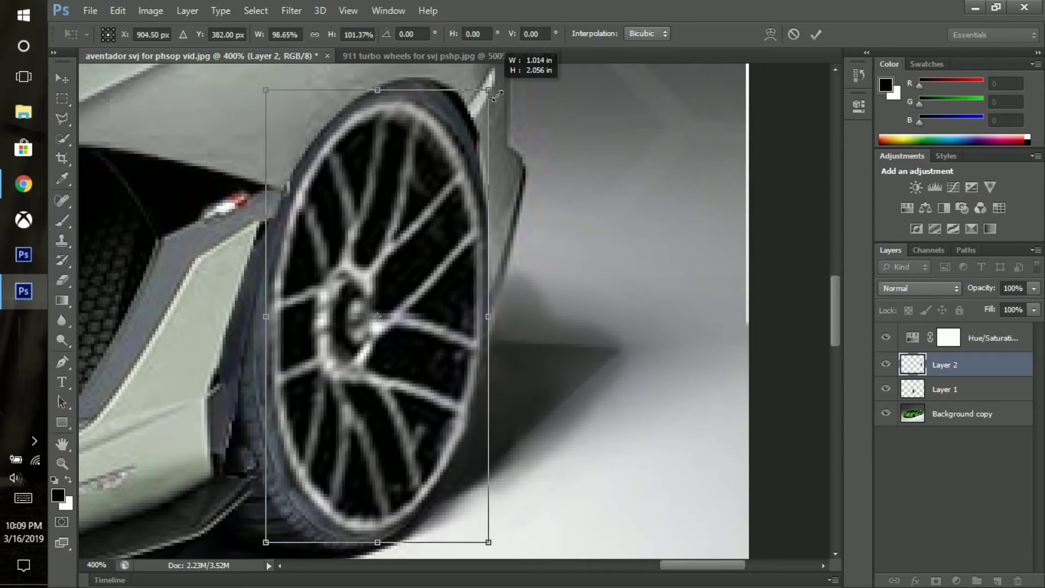
left_click(816, 34)
key("ctrl+minus")
key("ctrl+minus")
key("ctrl+minus")
key("ctrl+minus")
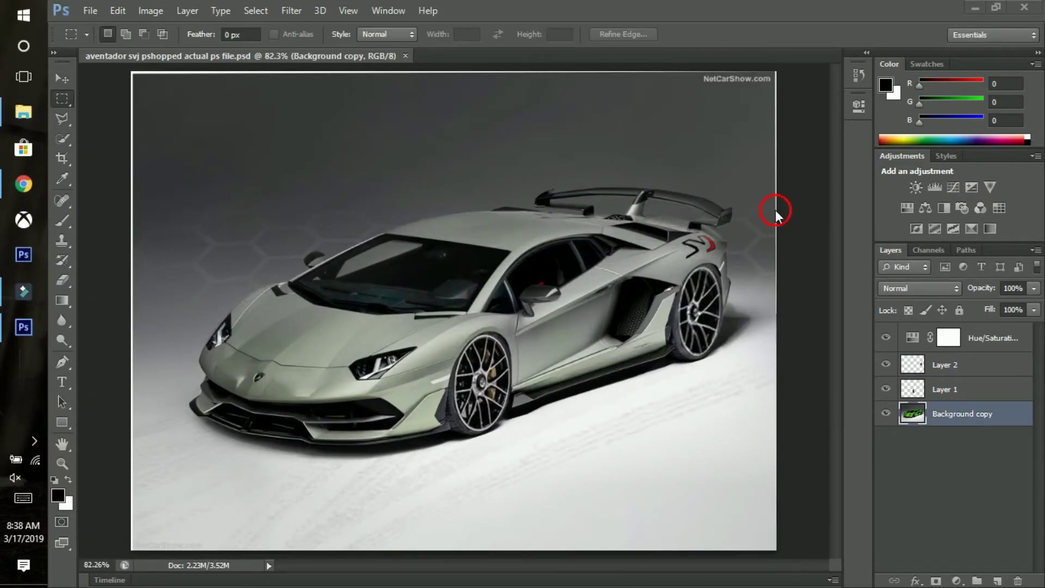
key("ctrl+plus")
key("ctrl+plus")
Zoom in on the windshield and start a Polygonal Lasso outline along its edge
mouse_move(599, 567)
left_mouse_down()
mouse_move(520, 567)
mouse_move(565, 564)
left_mouse_up()
left_click(62, 118)
key("ctrl+plus")
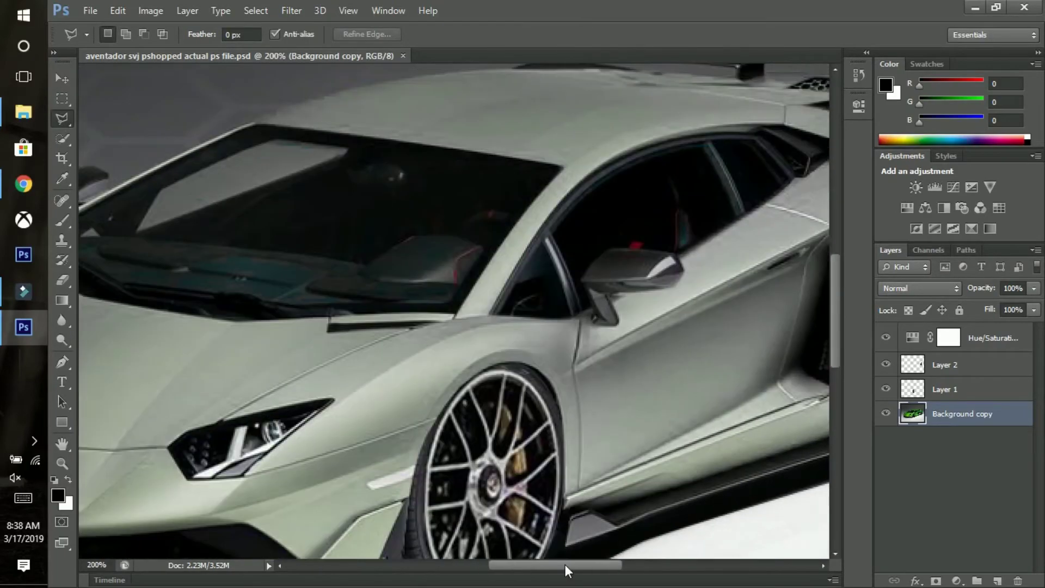
left_click_drag(836, 332, 837, 312)
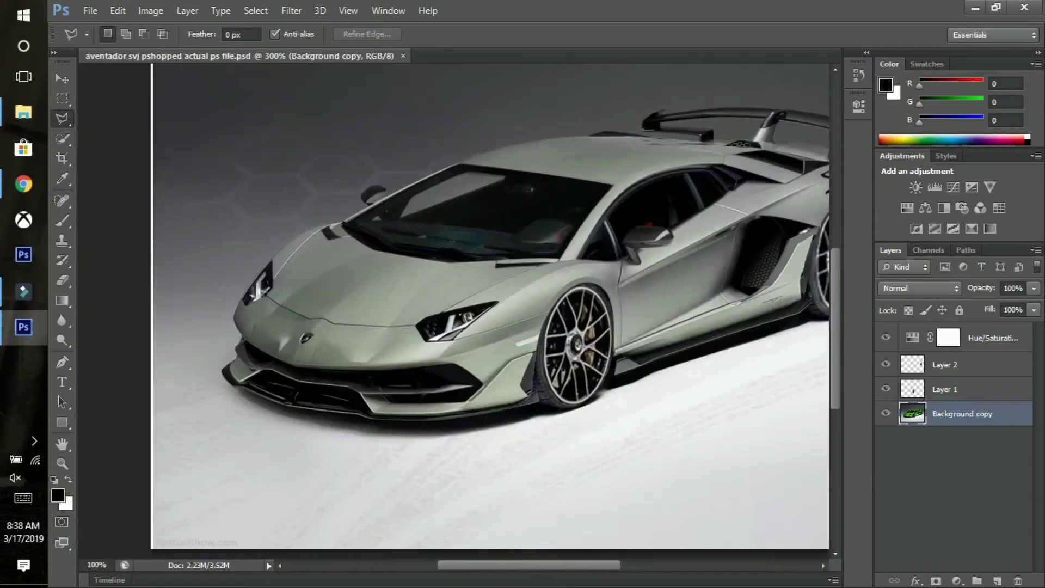
key("ctrl+plus")
left_click(586, 184)
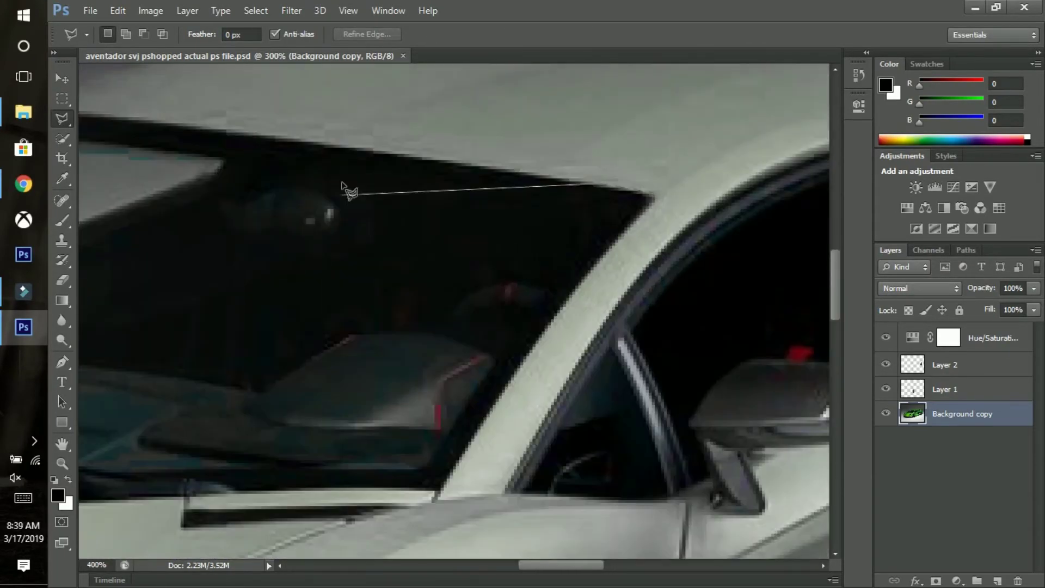
left_click(140, 128)
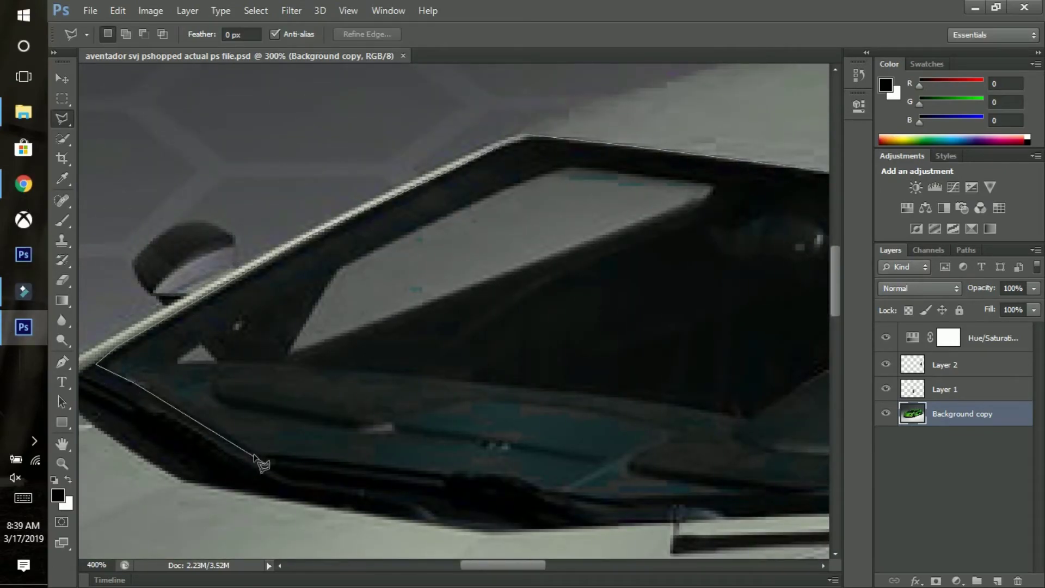
Carry the outline past the windshield's lower corner and close the selection
key("ctrl+minus")
left_click(266, 496)
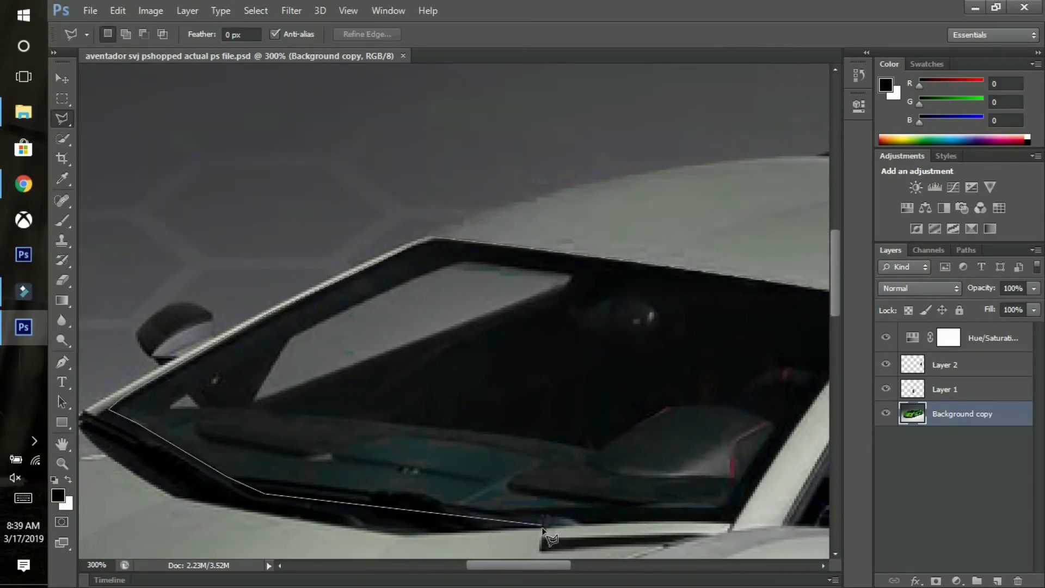
scroll(704, 509, "right", 2)
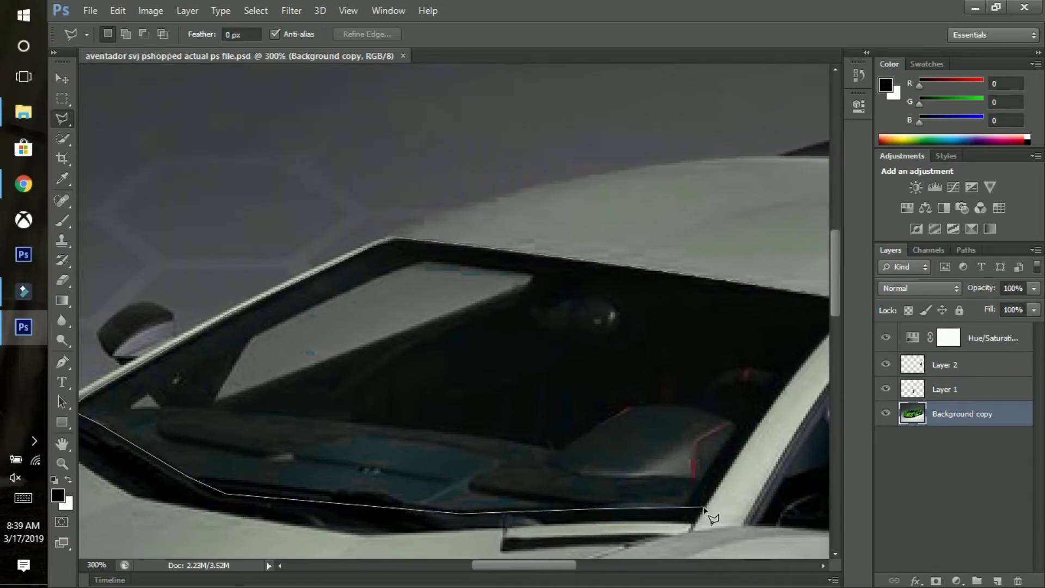
scroll(764, 426, "right", 3)
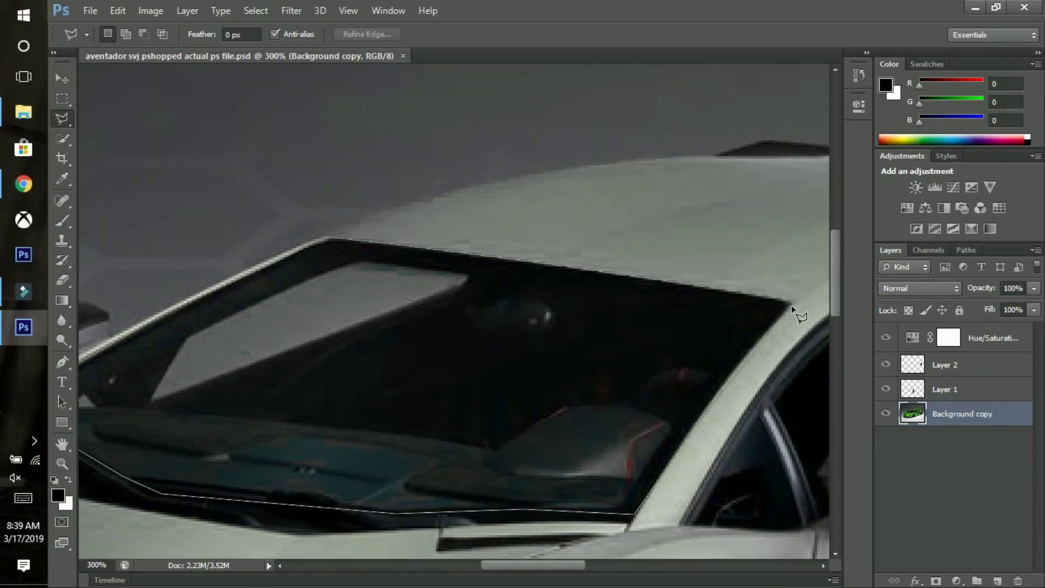
scroll(749, 351, "up", 1)
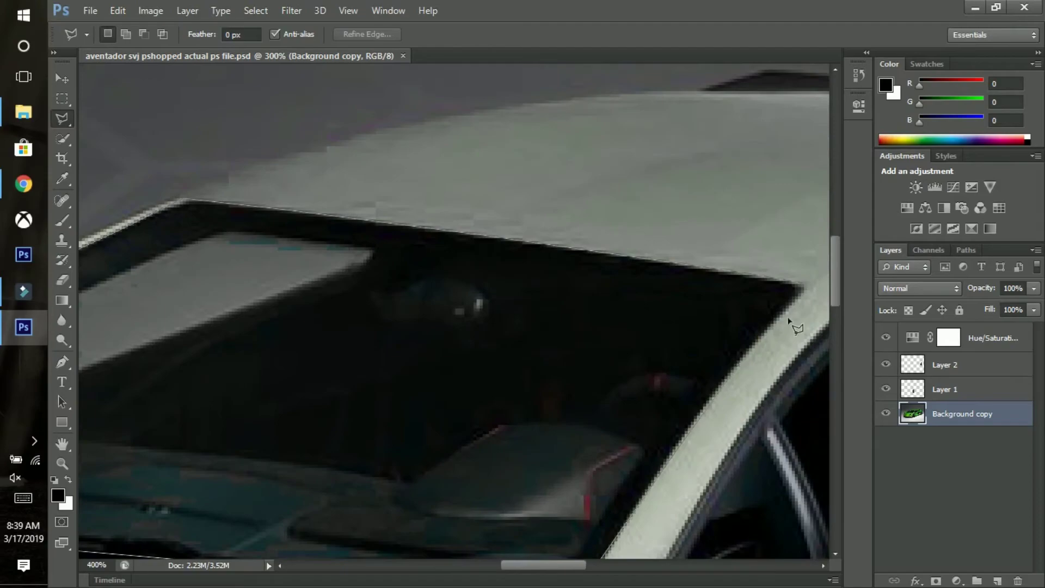
left_click(803, 288)
scroll(803, 287, "down", 2)
Paint black over the windshield with the brush in Darken mode at 50% opacity
left_click(62, 221)
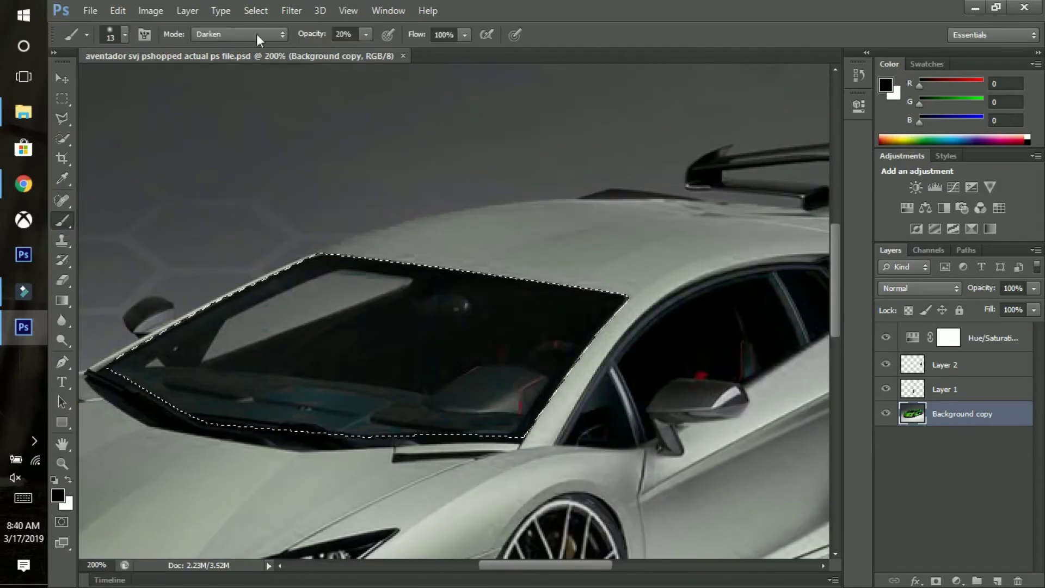
key("0")
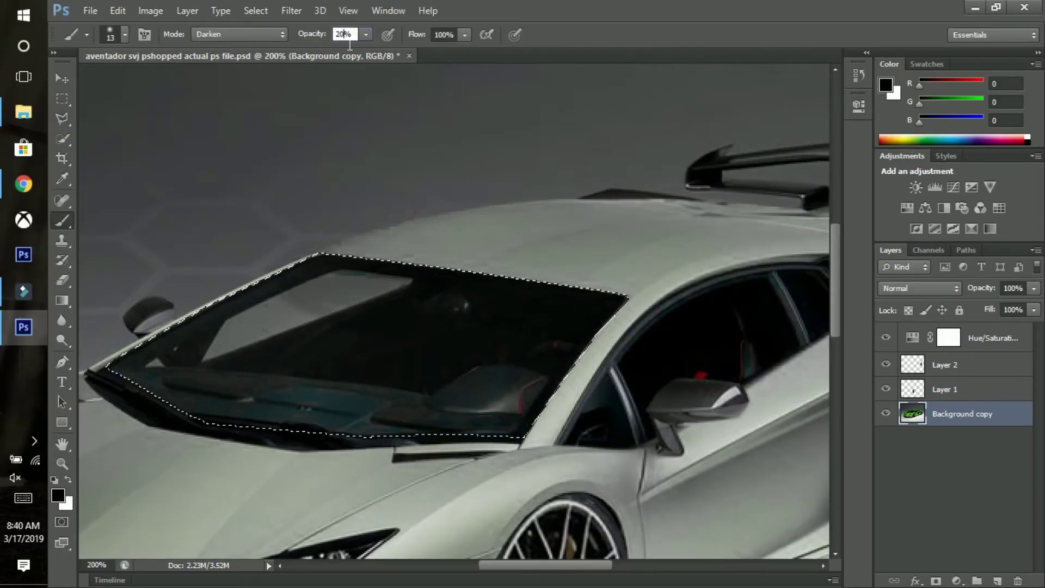
type("10")
mouse_move(298, 293)
left_mouse_down()
mouse_move(390, 327)
mouse_move(425, 435)
left_mouse_up()
type("100")
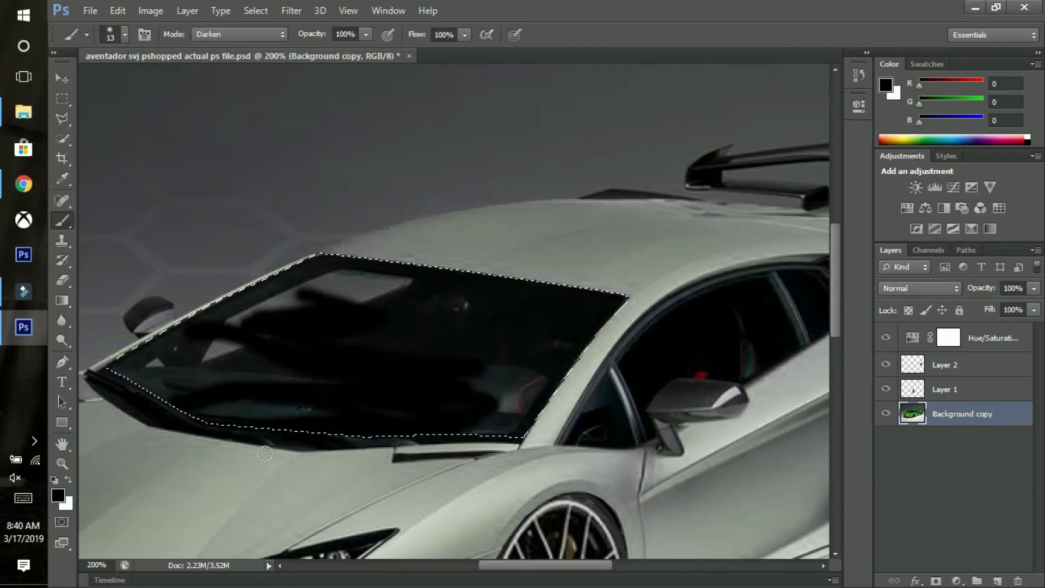
key("ctrl+z")
left_click(345, 34)
type("050")
mouse_move(599, 304)
left_mouse_down()
mouse_move(107, 396)
mouse_move(205, 401)
mouse_move(381, 436)
left_mouse_up()
Enlarge the brush to 73 px and finish darkening the windshield, then fit on screen
left_click(116, 35)
left_click_drag(82, 84, 103, 84)
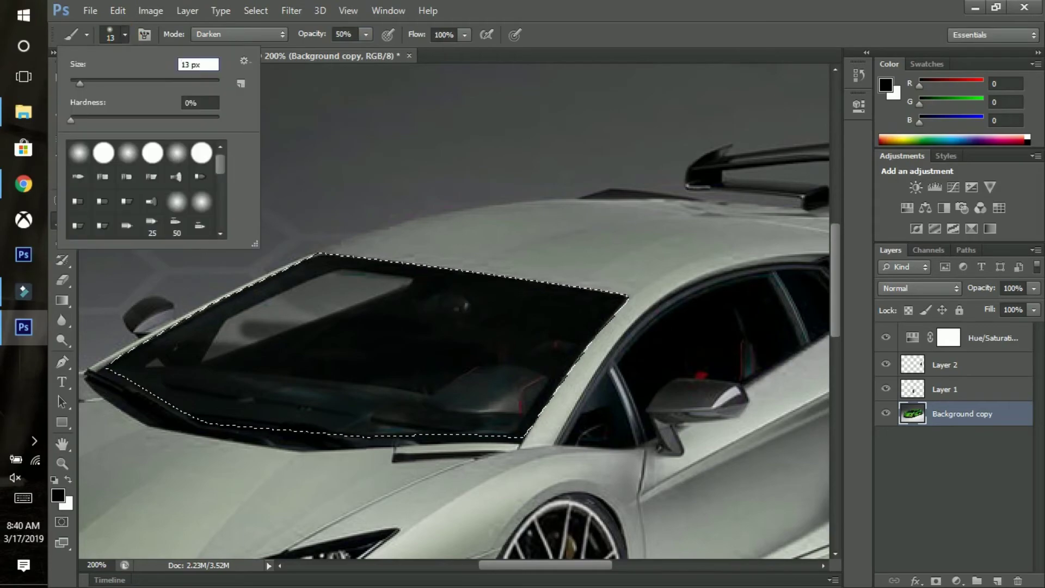
left_click_drag(361, 361, 592, 451)
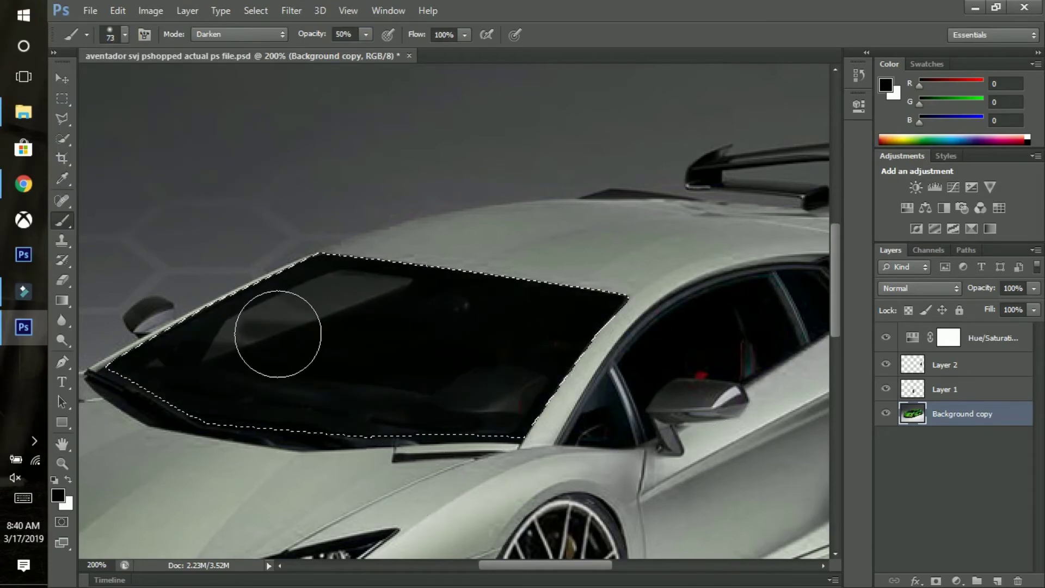
left_click_drag(276, 333, 207, 326)
key("ctrl+0")
key("l")
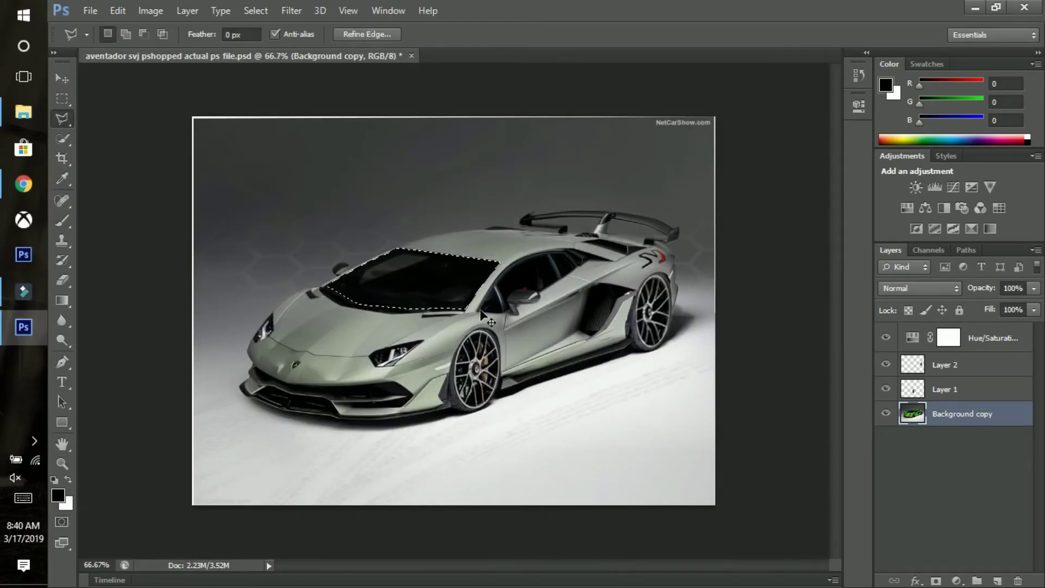
key("ctrl+plus")
key("ctrl+plus")
key("ctrl+plus")
Outline the door window glass around the mirror with the Polygonal Lasso
left_click(376, 209)
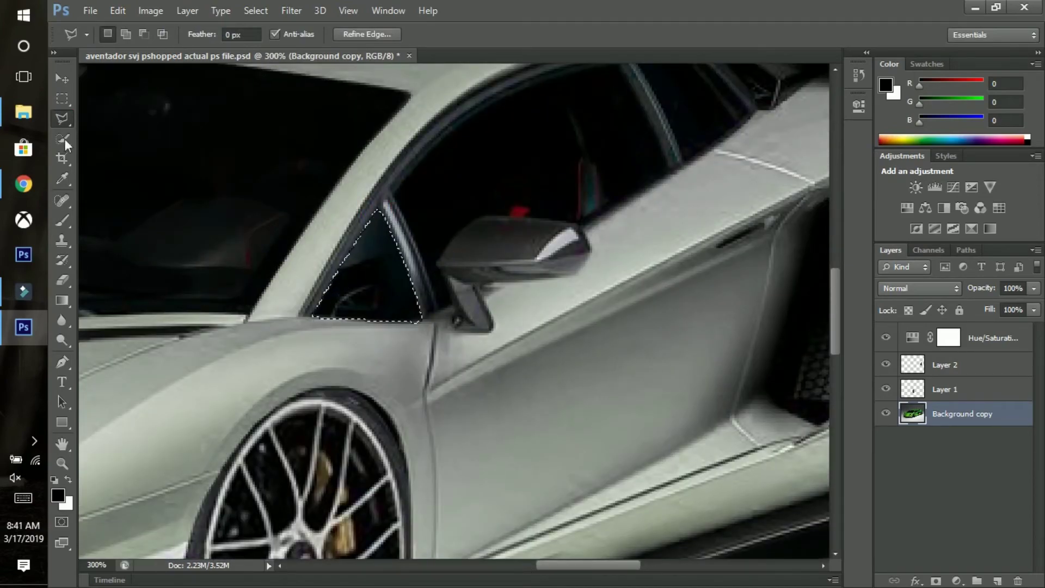
scroll(324, 207, "right", 3)
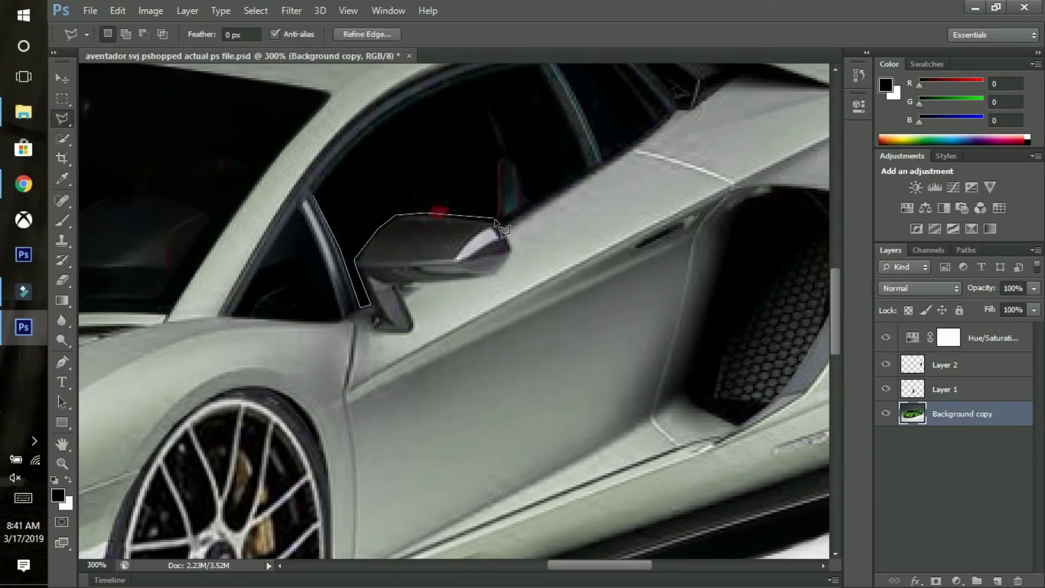
scroll(572, 149, "up", 2)
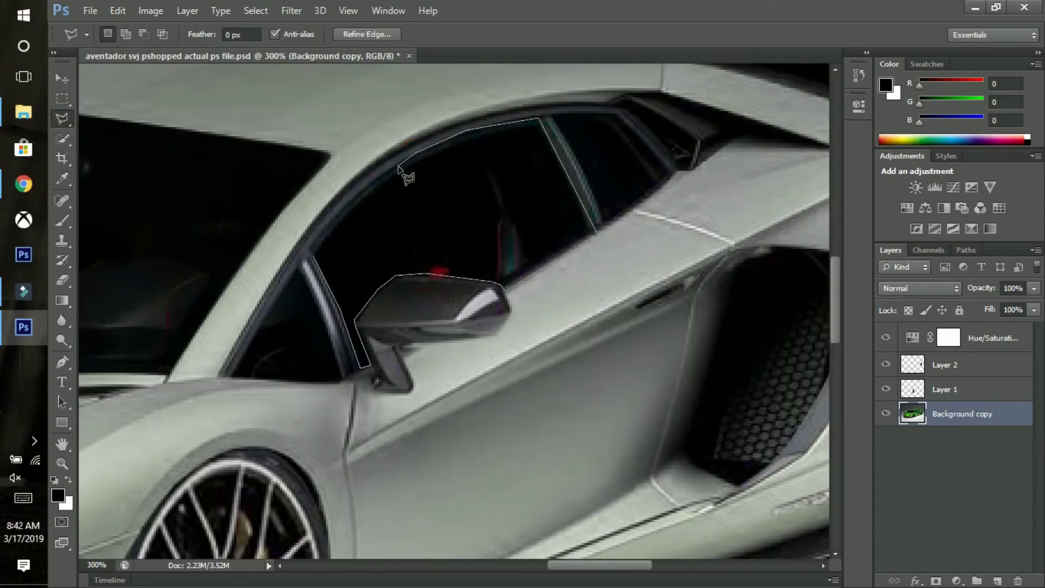
left_click(315, 257)
Darken the selected door window, then set the brush to size 13 at 60% opacity
key("b")
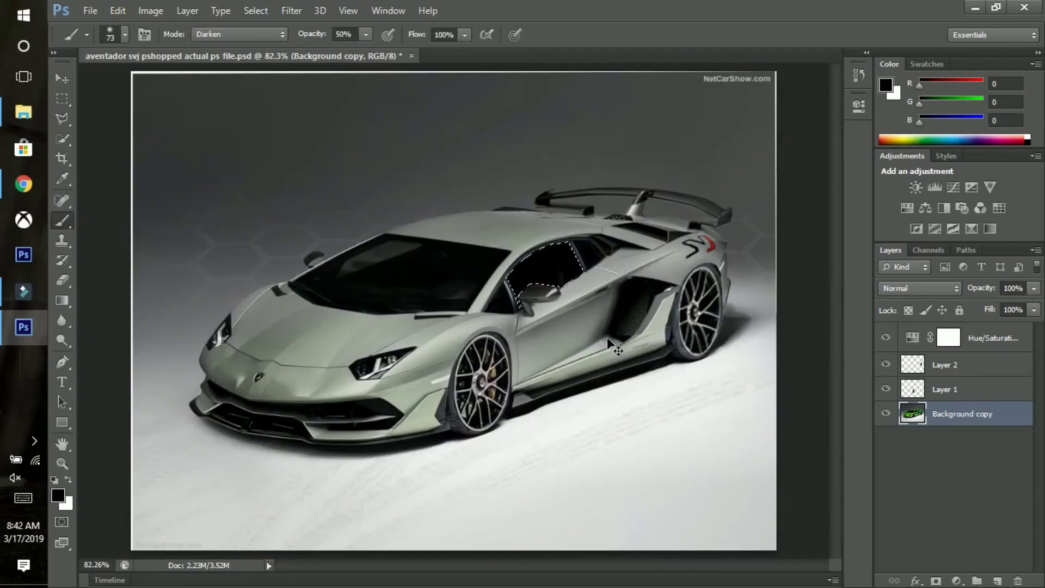
left_click_drag(672, 403, 607, 337)
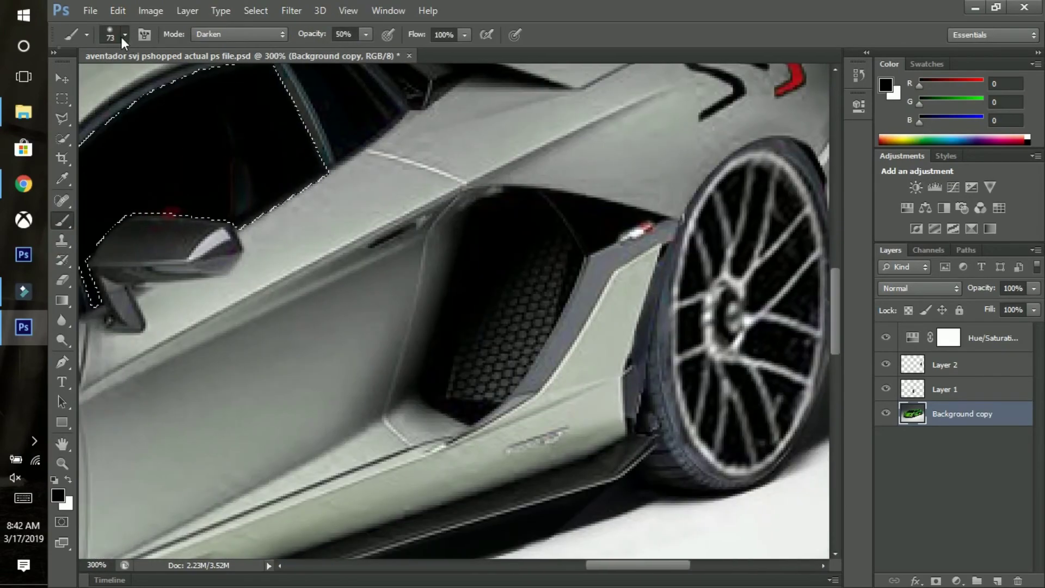
left_click(124, 35)
left_click_drag(142, 93, 87, 93)
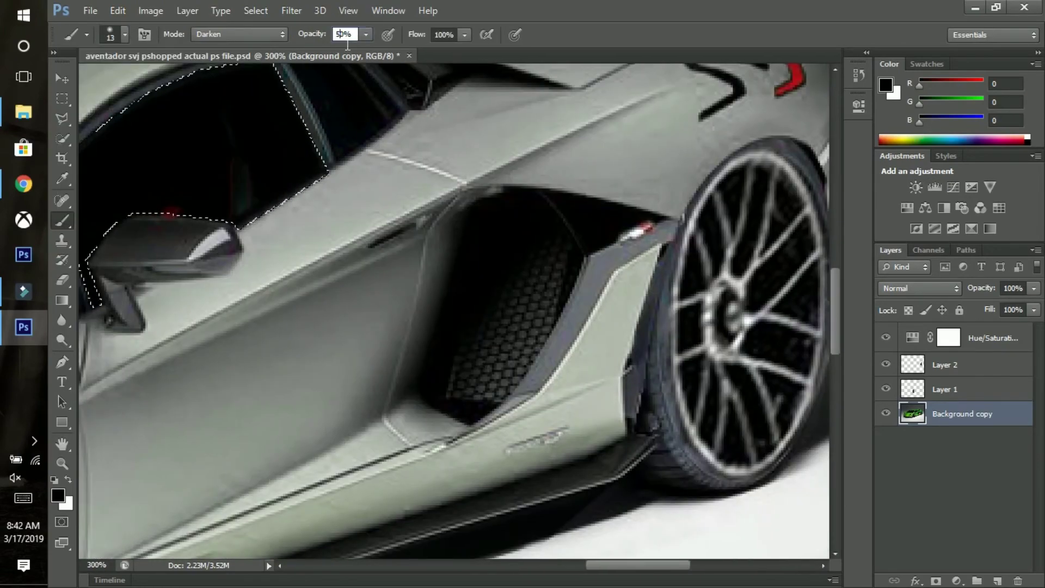
key("6")
scroll(211, 218, "down", 3)
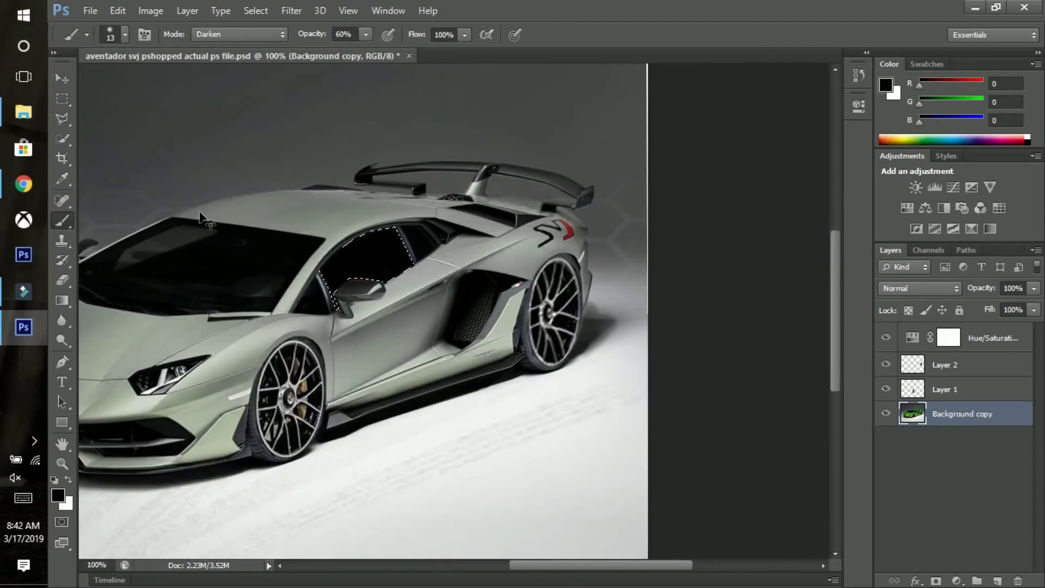
scroll(211, 218, "up", 3)
scroll(211, 218, "up", 1)
Enclose the rear quarter window in a closed selection and set brush opacity to 50%
key("l")
left_click(245, 258)
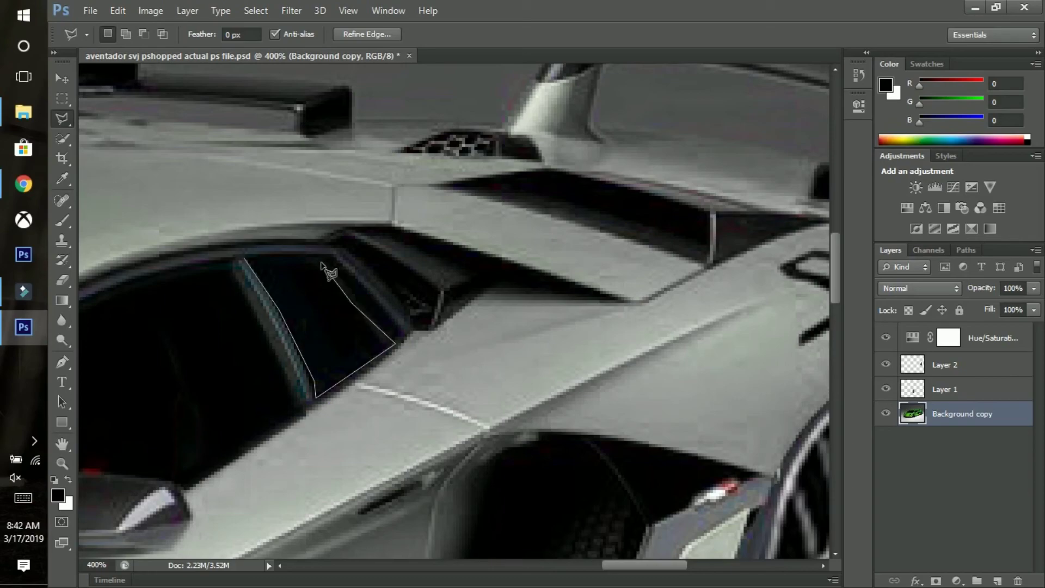
left_click(246, 258)
key("b")
key("5")
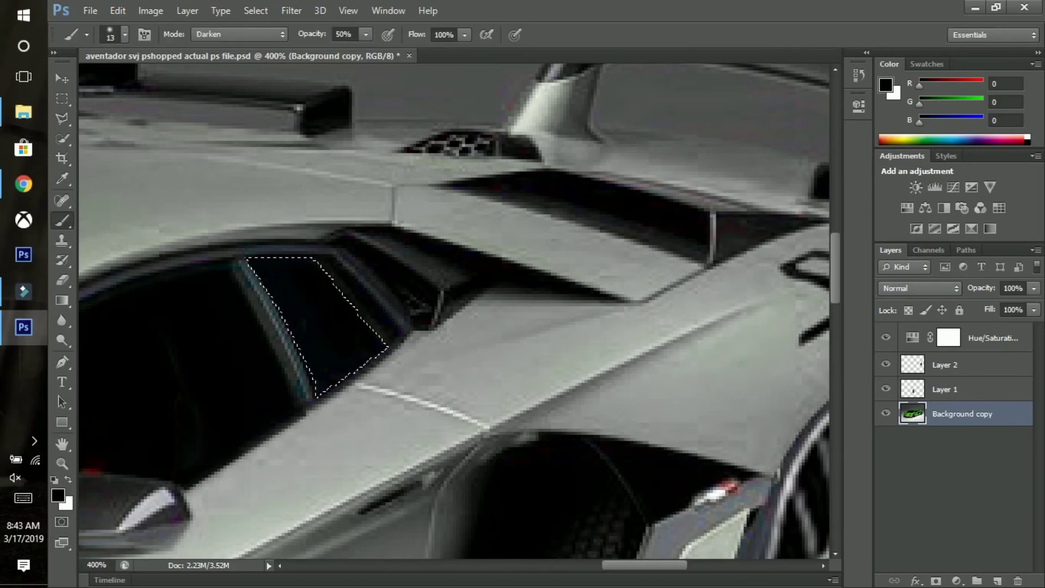
scroll(401, 361, "down", 5)
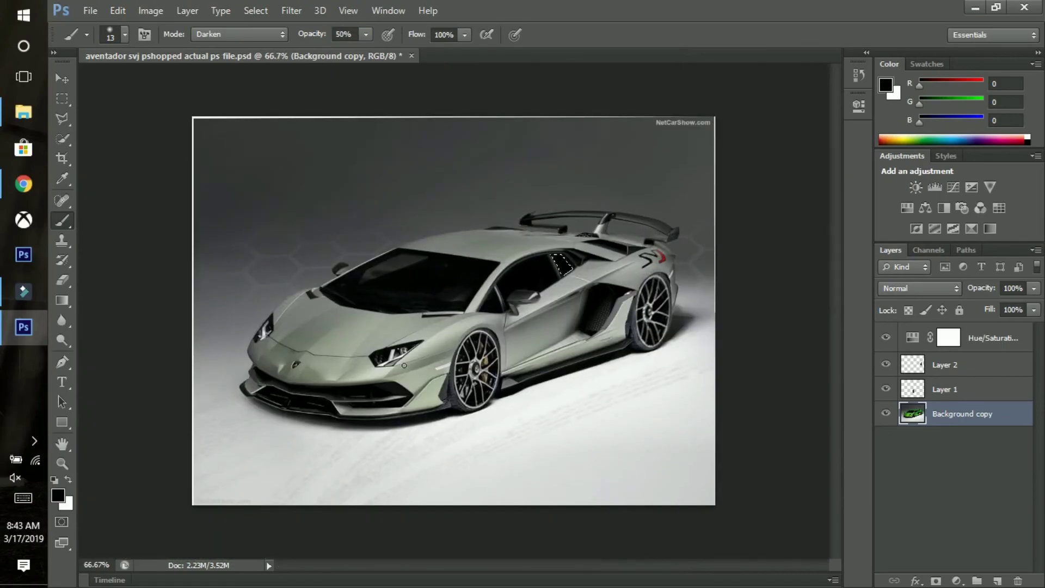
Deselect the windows with a Polygonal Lasso double-click, confirming the warning with OK
key("XF86MonBrightnessUp")
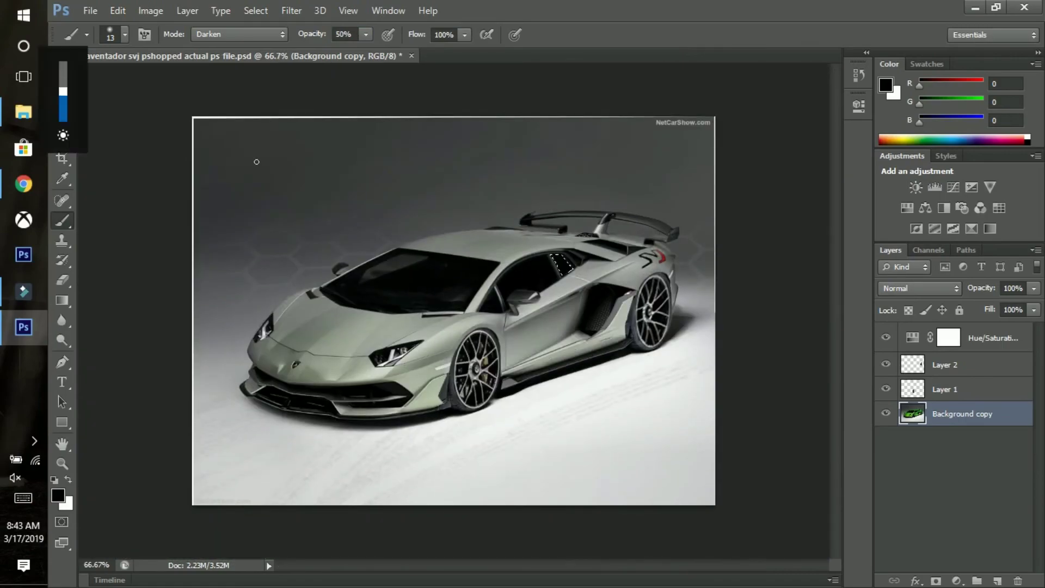
key("l")
double_click(112, 162)
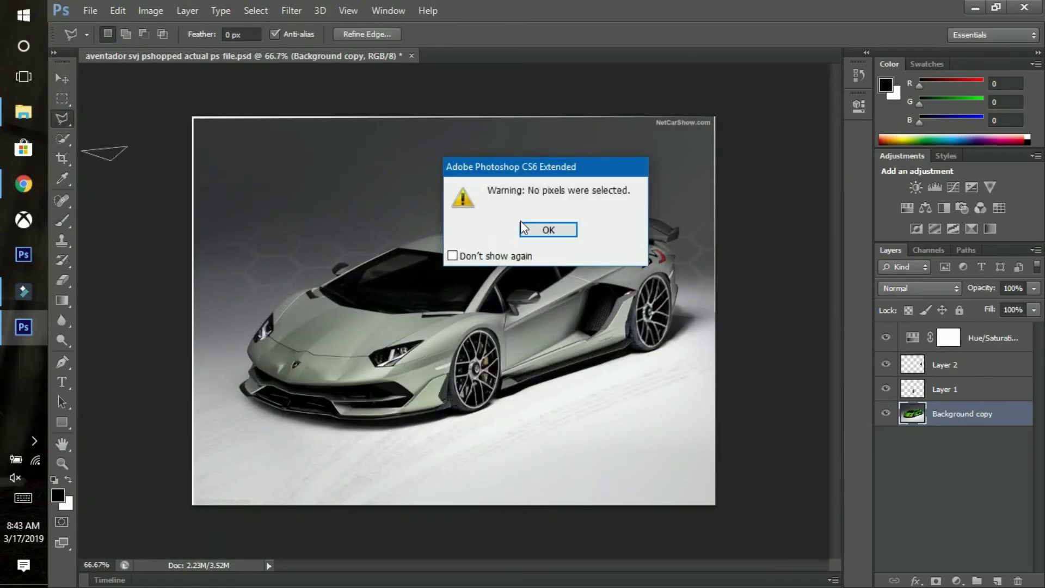
left_click(521, 228)
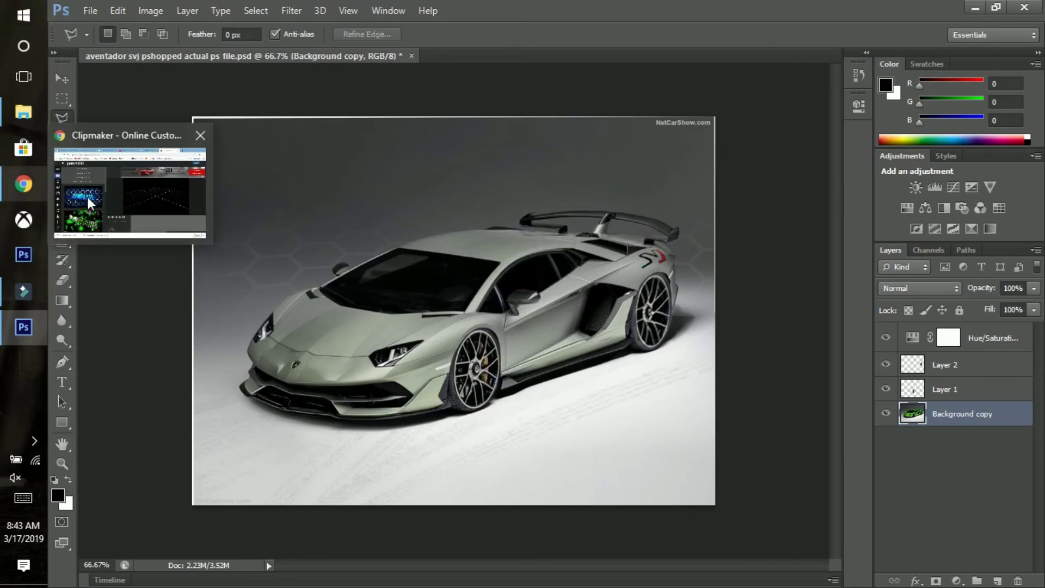